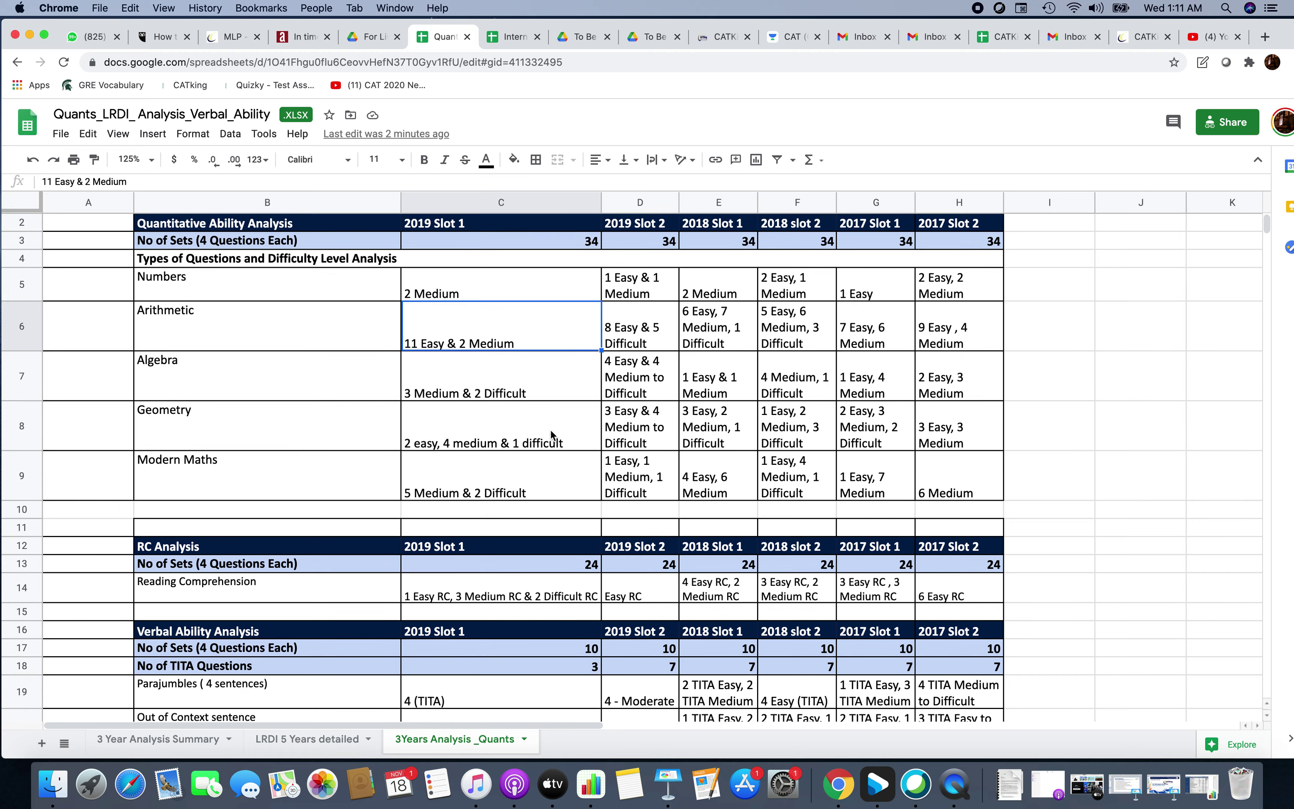
# Review the five topic names and the 2019 Slot 1 difficulty entries in the Quantitative Ability Analysis table
pyautogui.scroll(5, 553, 435)
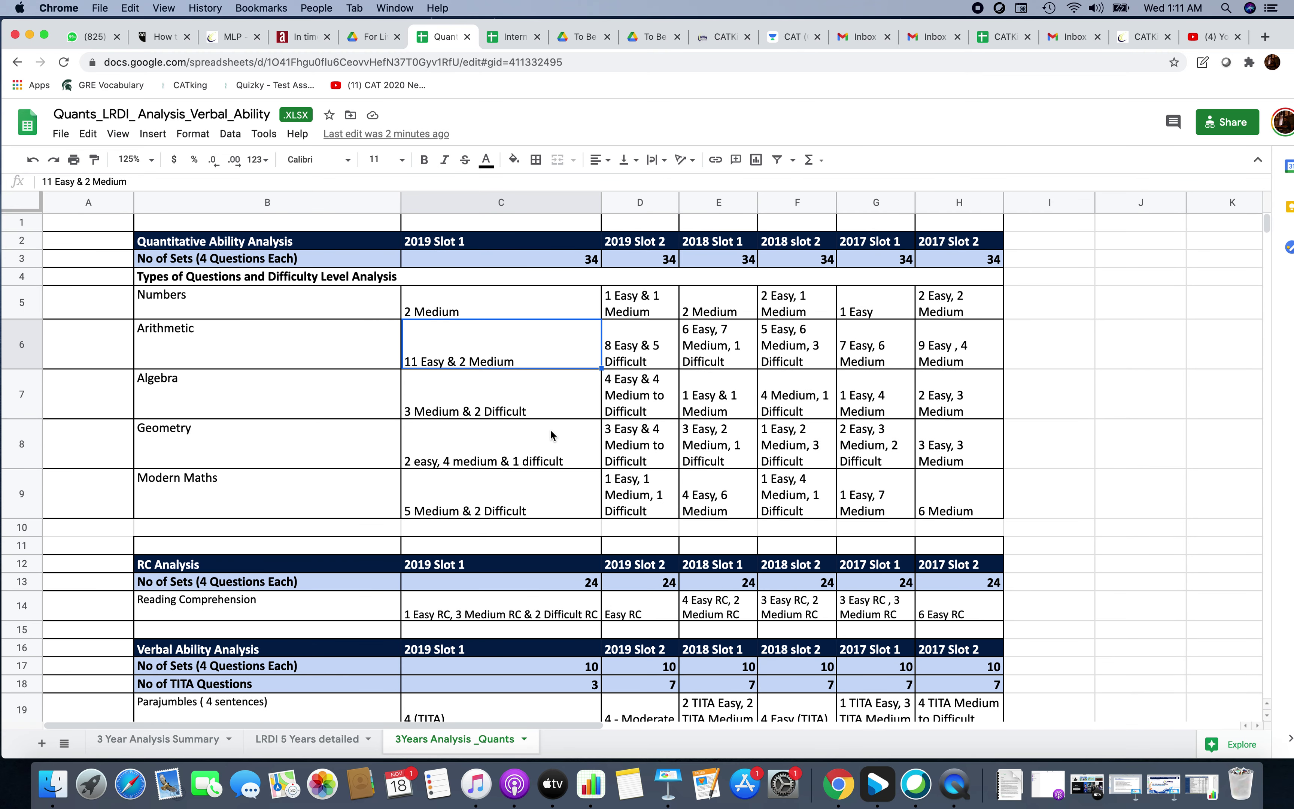
pyautogui.click(485, 410)
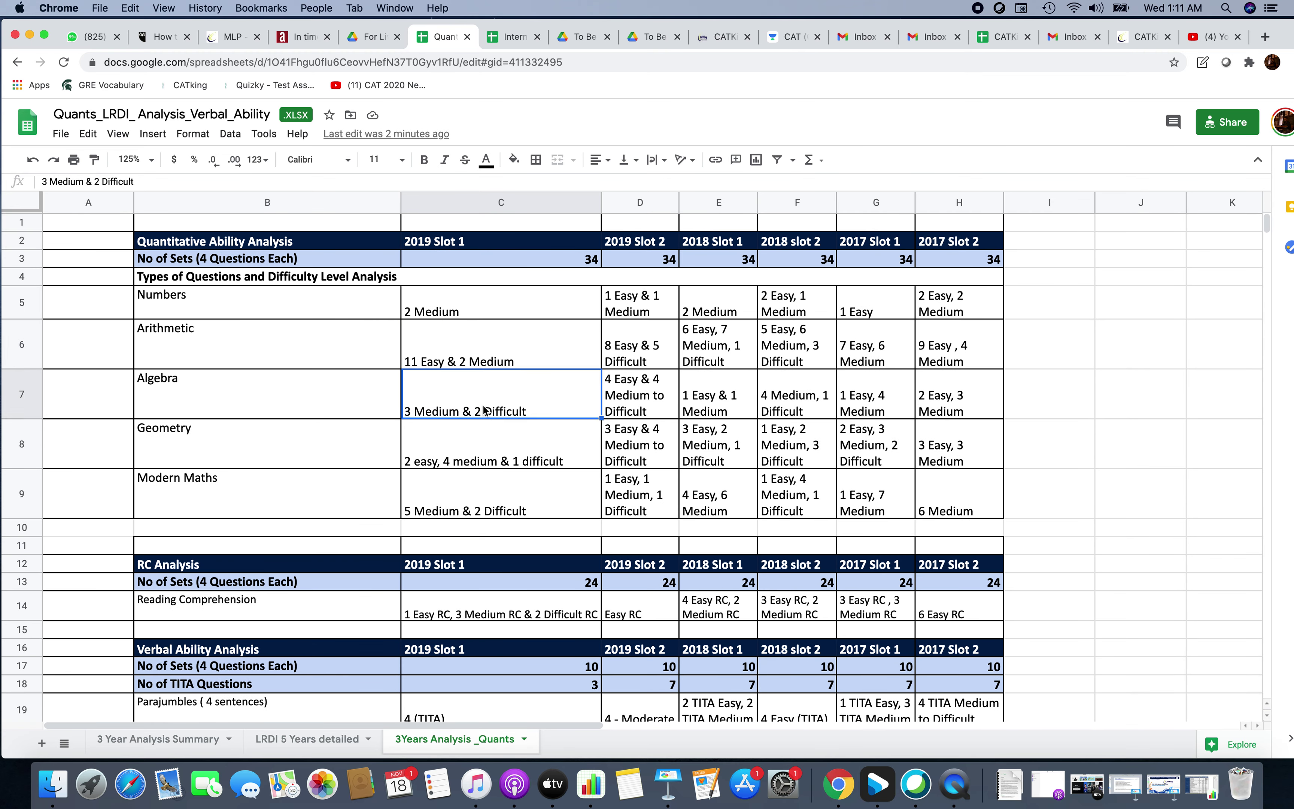
pyautogui.click(310, 354)
pyautogui.click(525, 354)
pyautogui.click(465, 316)
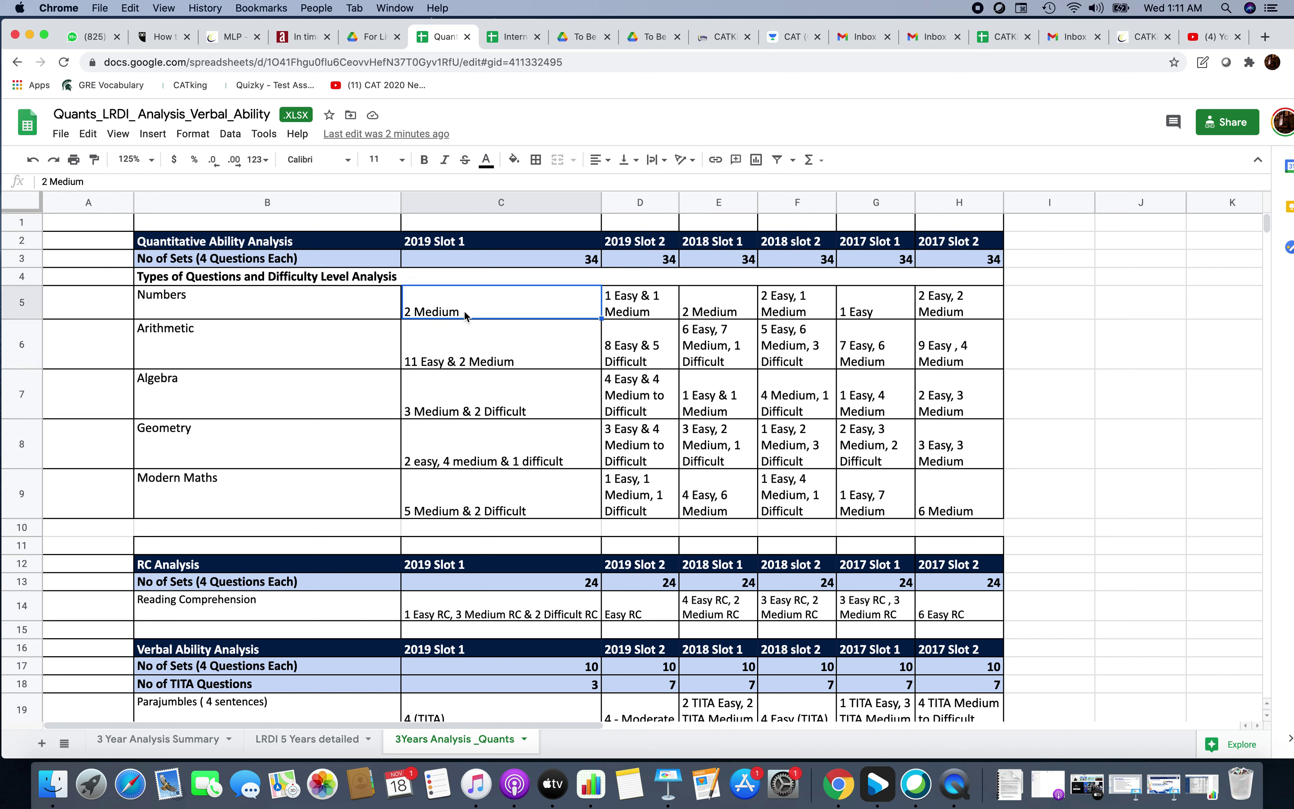
pyautogui.click(254, 302)
pyautogui.click(260, 332)
pyautogui.click(269, 376)
pyautogui.click(274, 428)
pyautogui.click(278, 482)
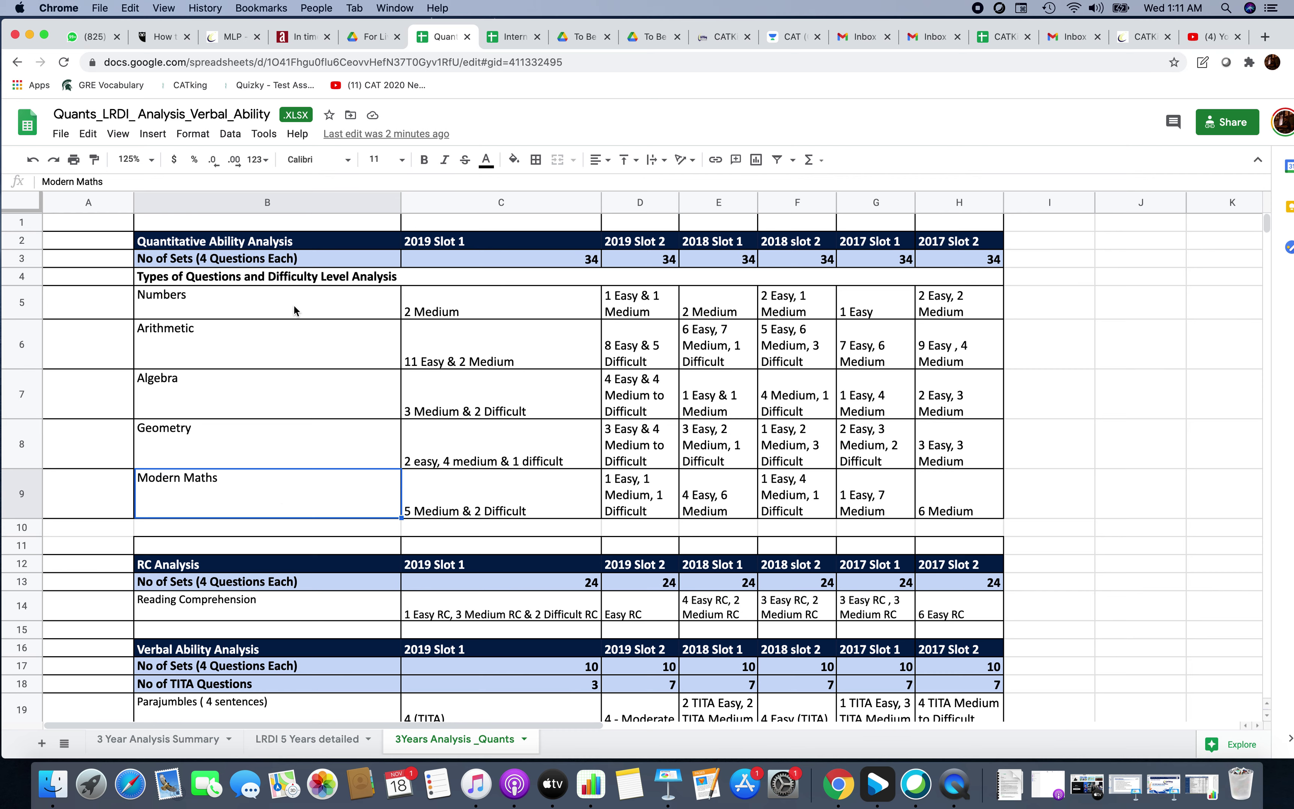
pyautogui.moveTo(282, 304); pyautogui.dragTo(300, 508)
pyautogui.click(300, 508)
# Bold the Arithmetic and Geometry topic labels in the Quantitative Ability Analysis table
pyautogui.click(222, 347)
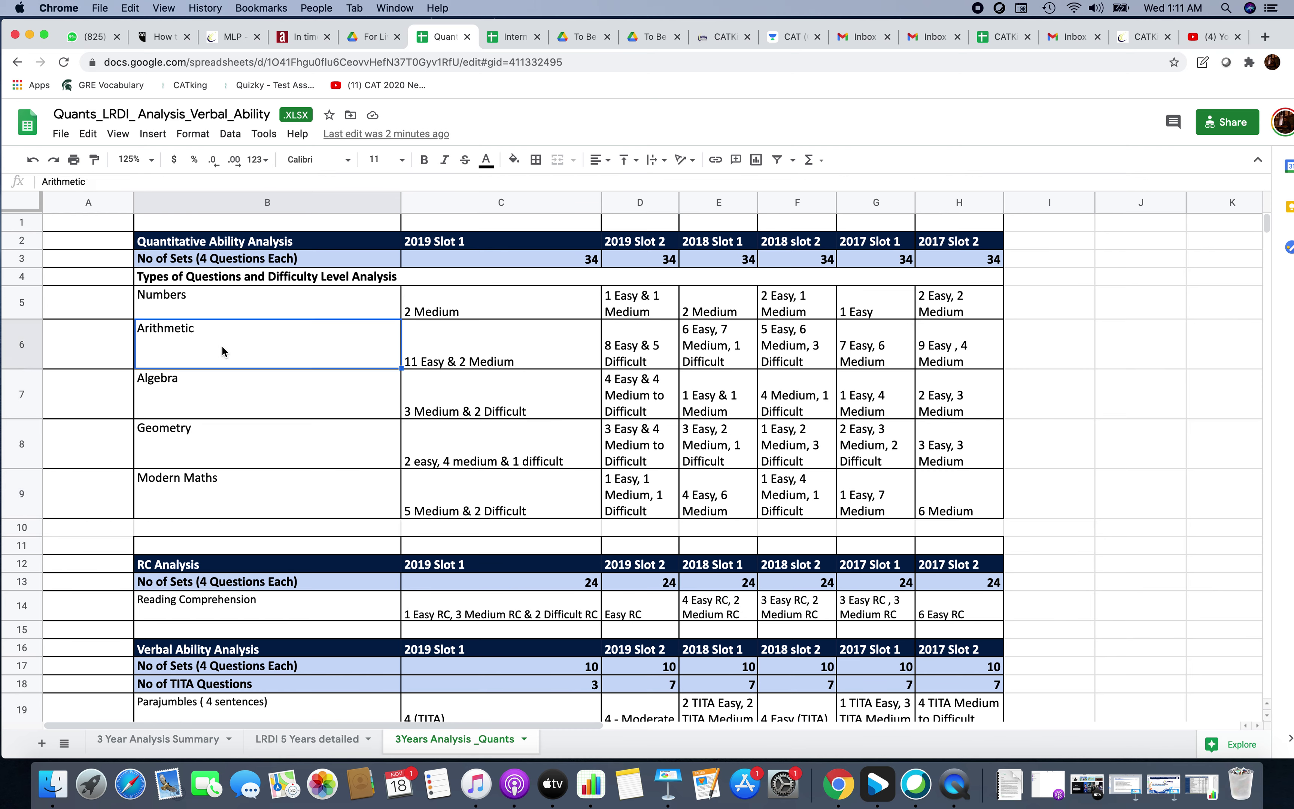
pyautogui.press('super+b')
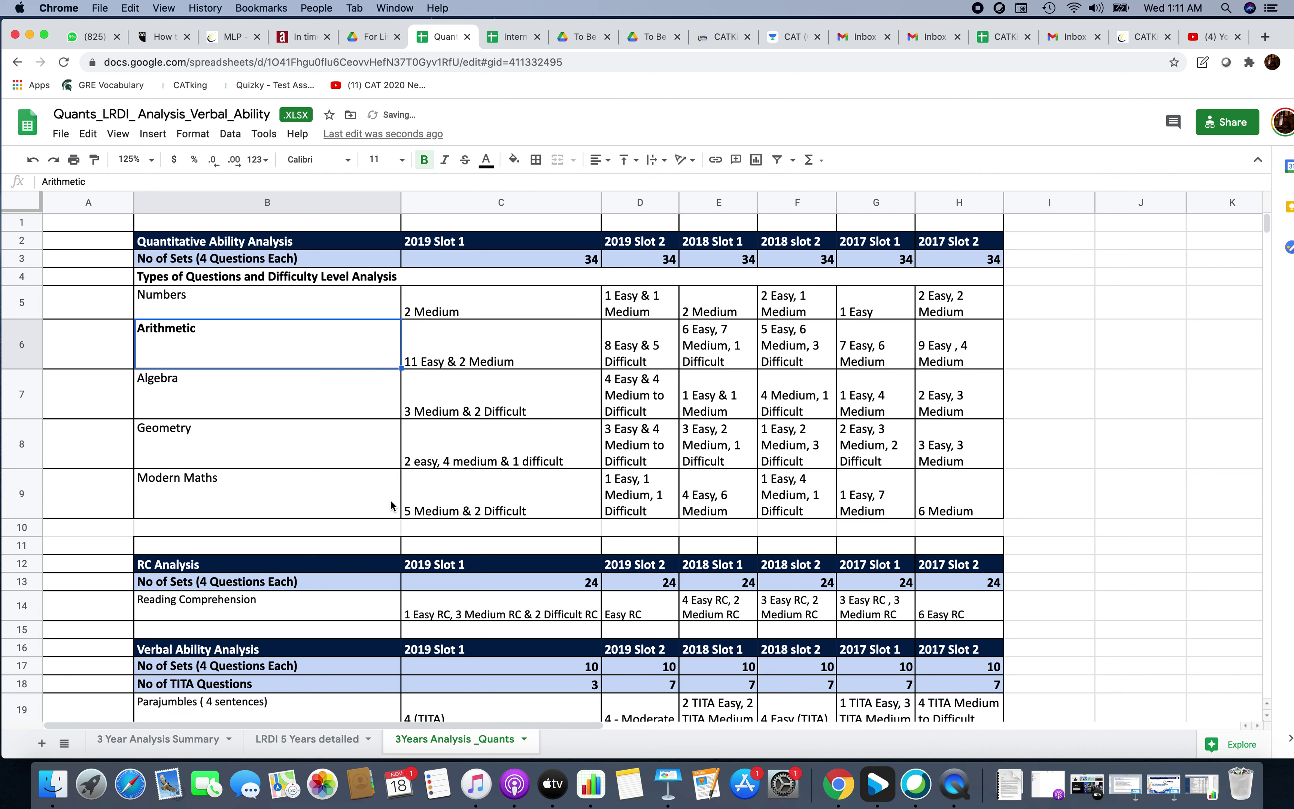
pyautogui.click(347, 443)
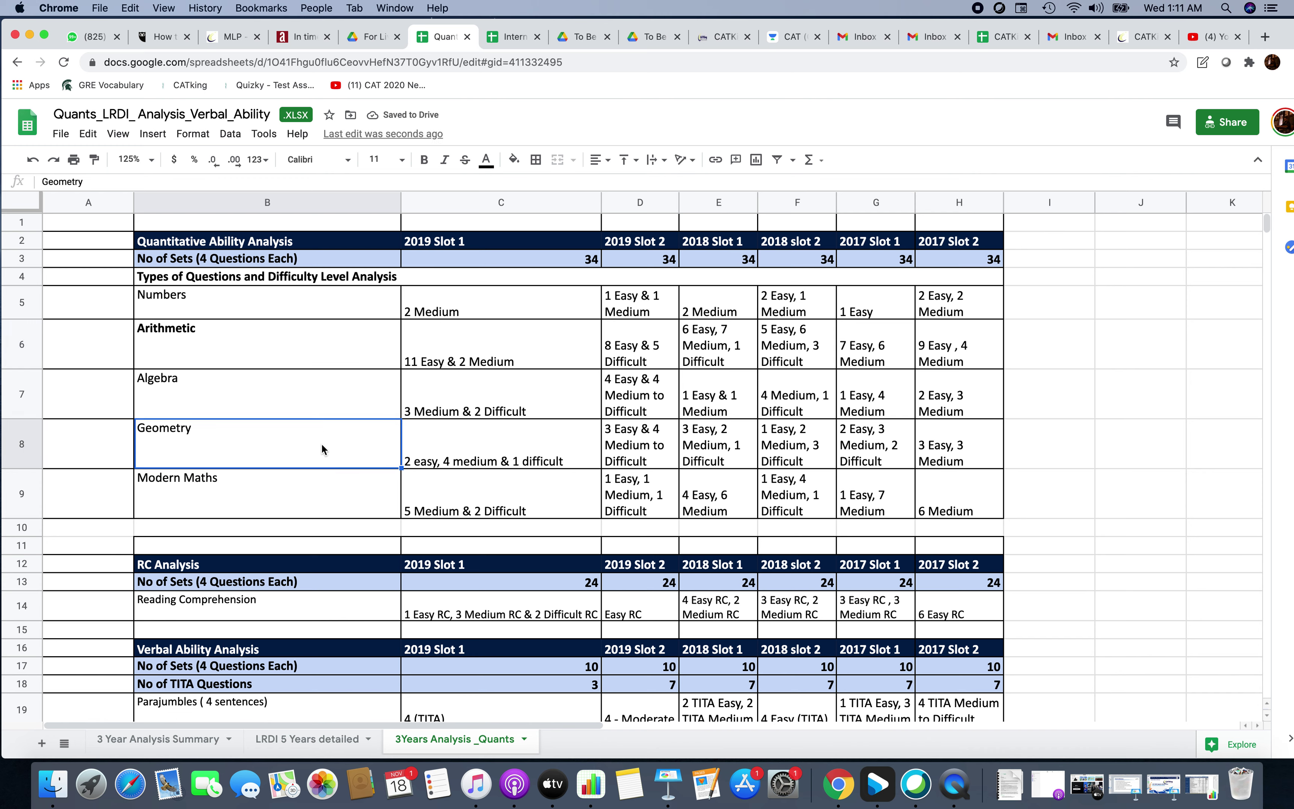
pyautogui.press('super+b')
pyautogui.click(487, 444)
pyautogui.click(612, 449)
pyautogui.click(741, 444)
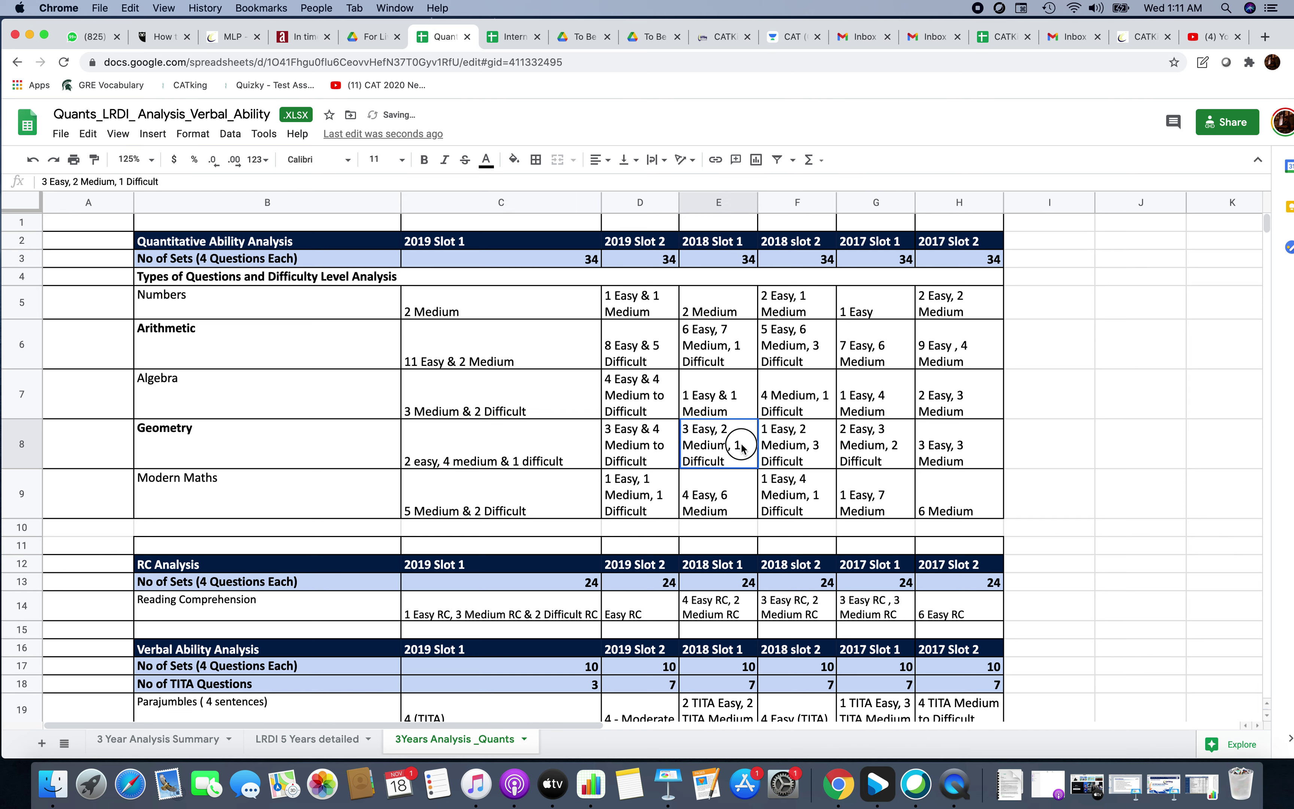
pyautogui.click(925, 441)
pyautogui.click(514, 452)
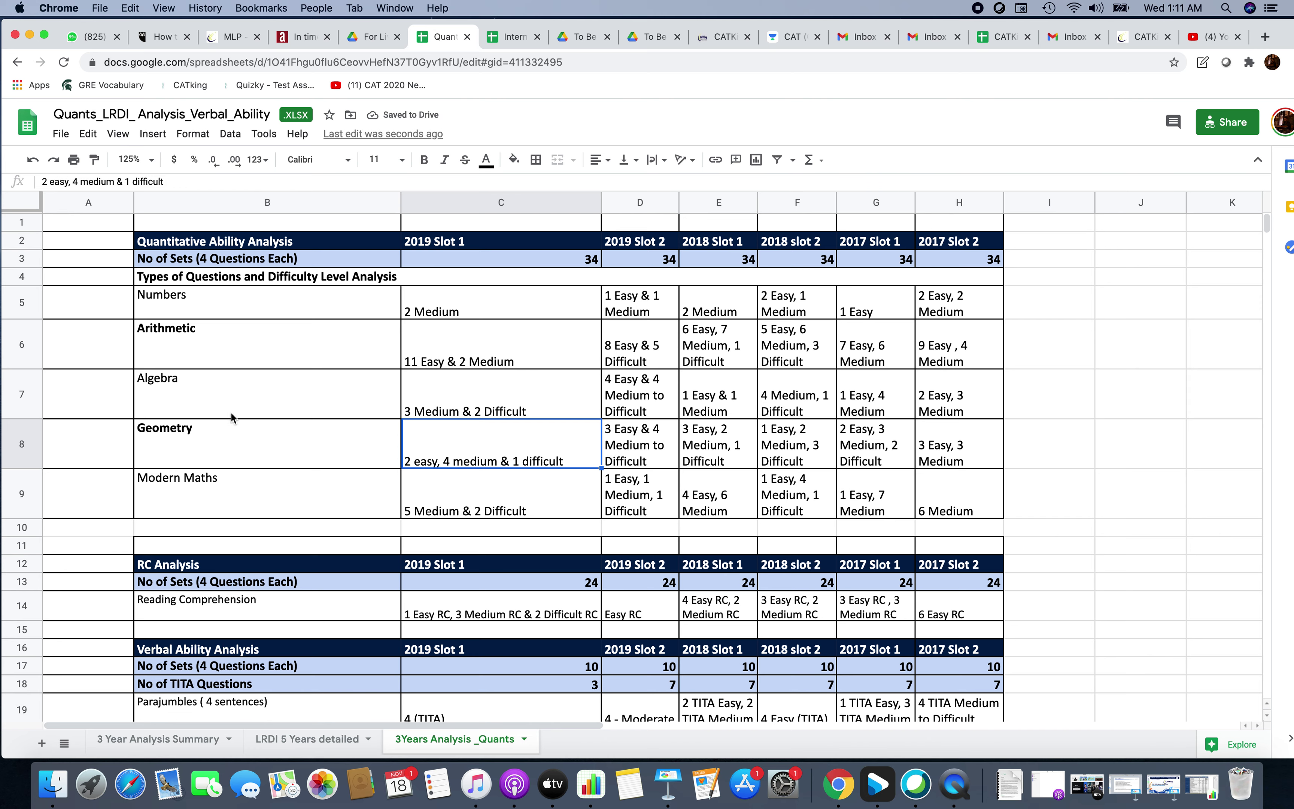
# Bold the Modern Maths topic label in the Quantitative Ability Analysis table
pyautogui.click(216, 397)
pyautogui.click(250, 484)
pyautogui.press('super+b')
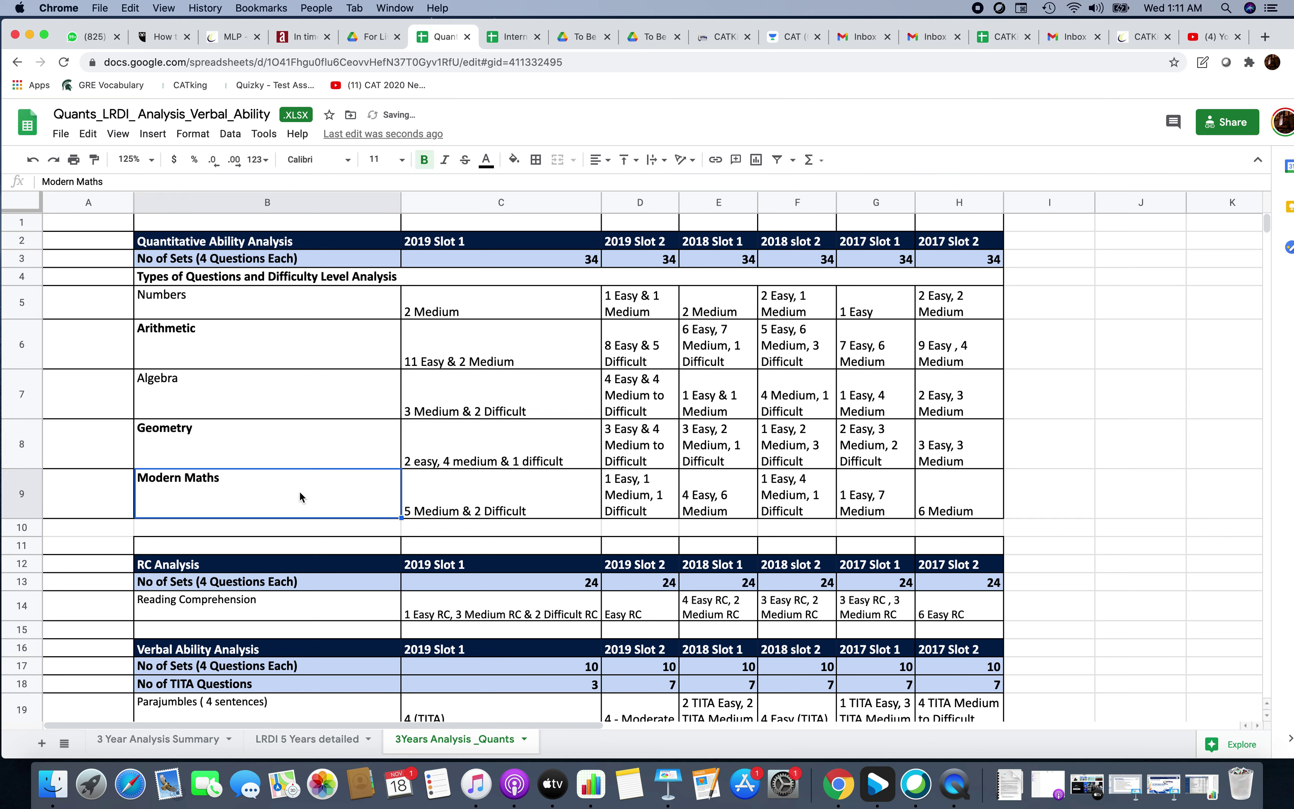
# Examine the Modern Maths entries across the exam slots and the question types in the RC and Verbal Ability tables
pyautogui.click(441, 511)
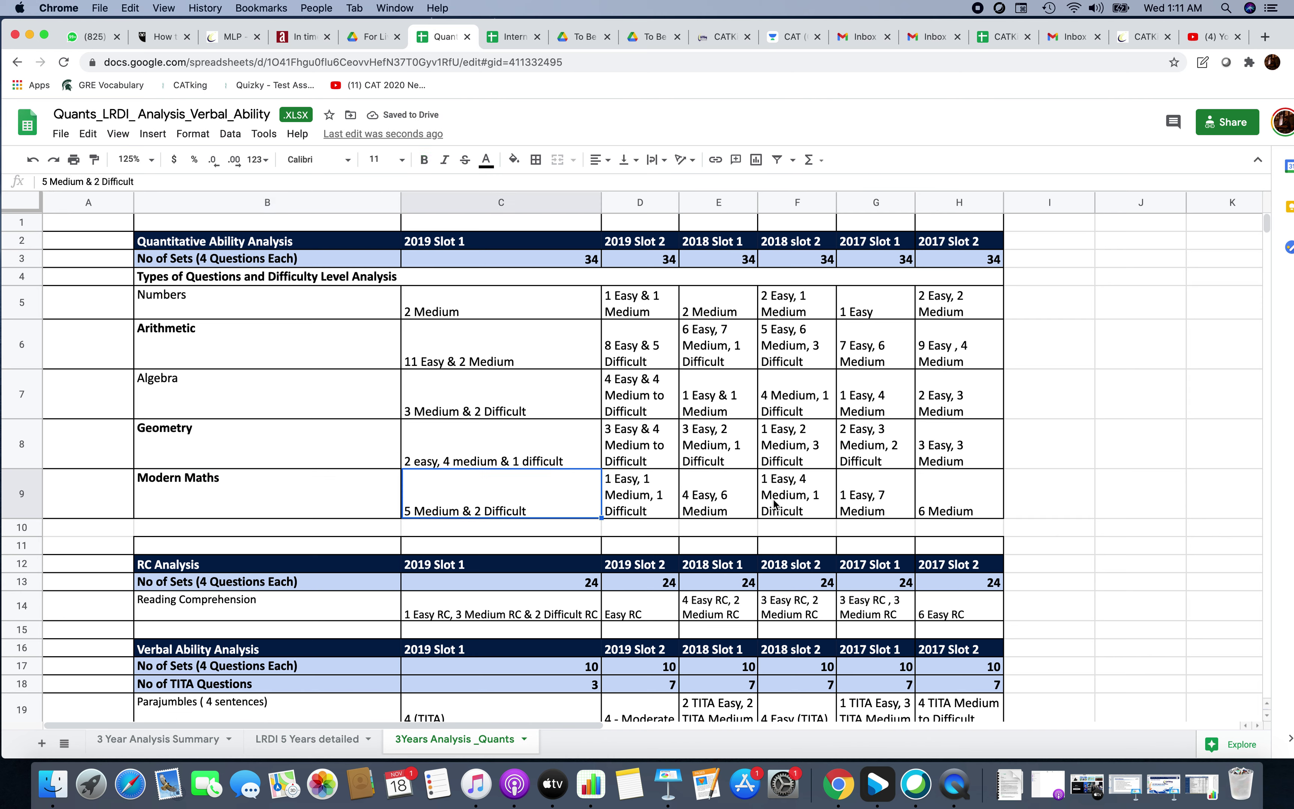
pyautogui.click(731, 503)
pyautogui.click(934, 499)
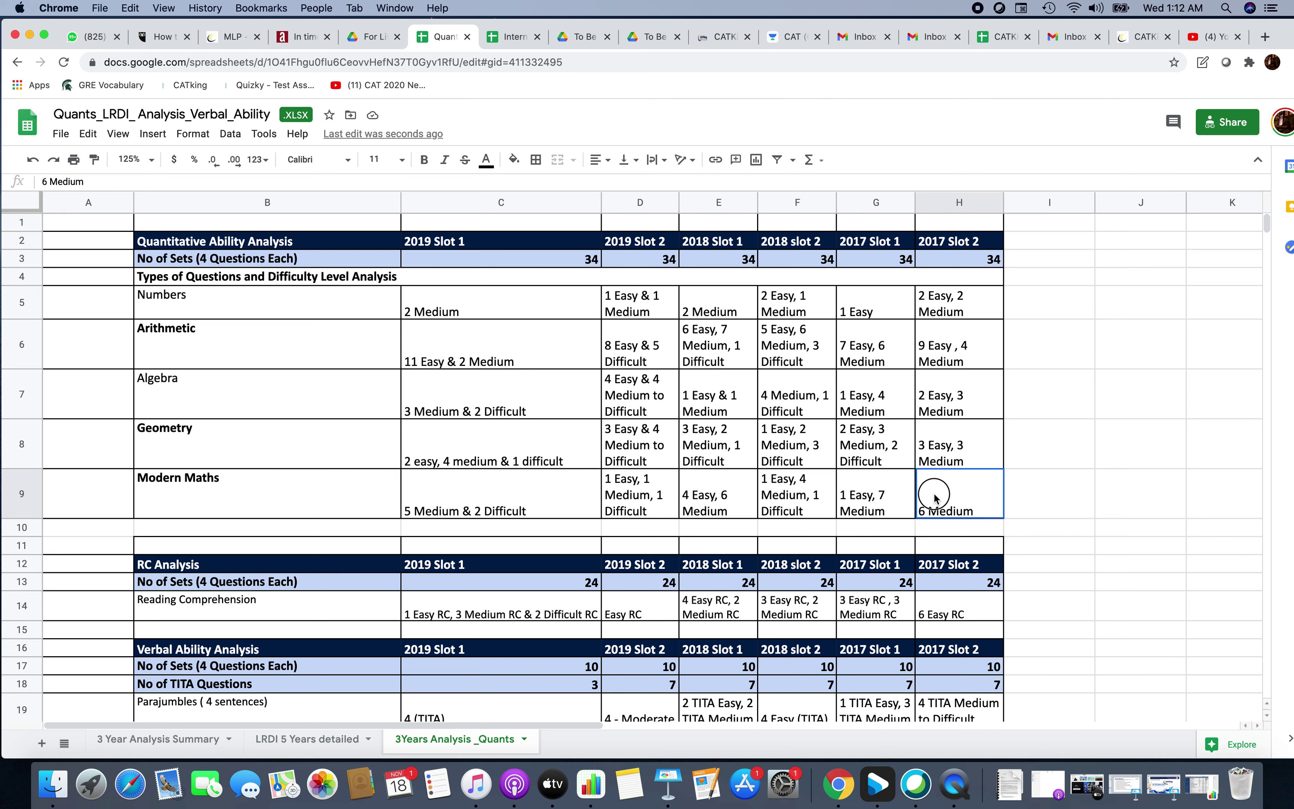
pyautogui.click(180, 489)
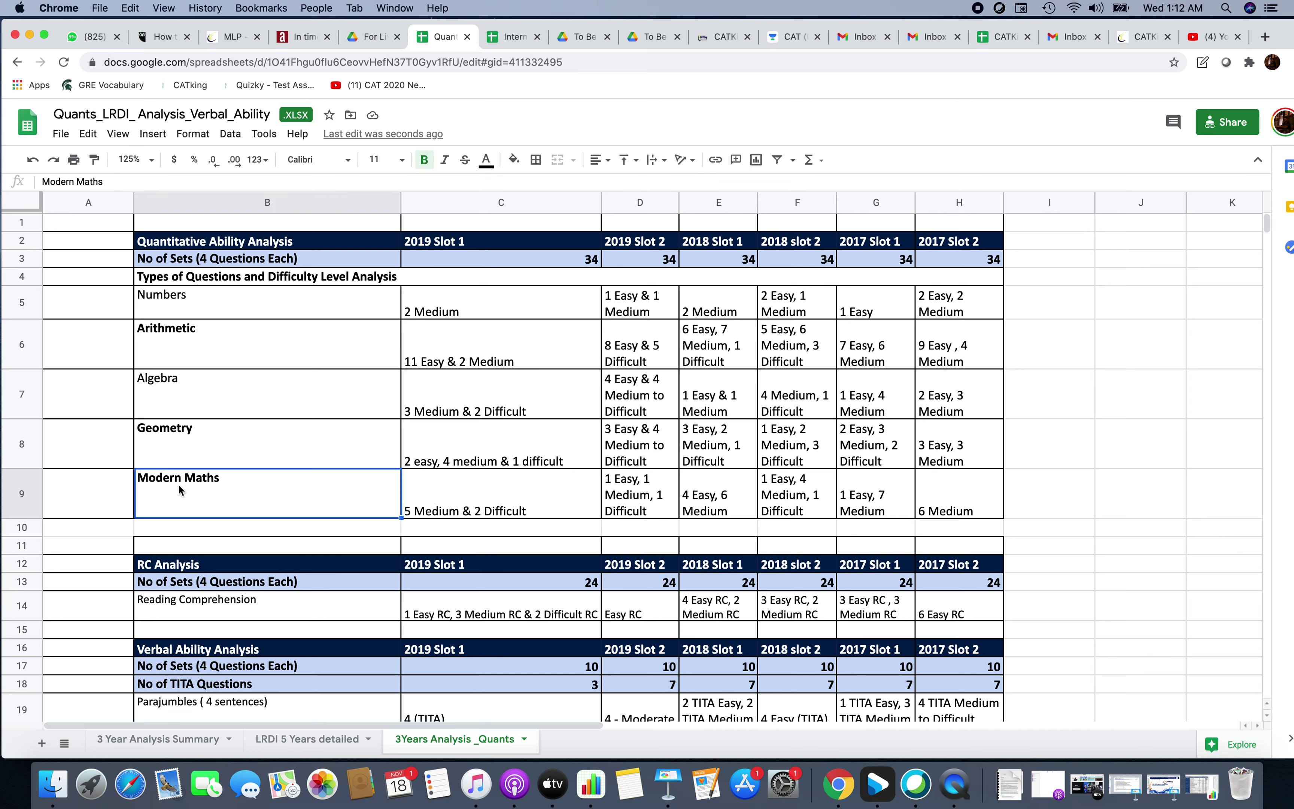
pyautogui.click(245, 453)
pyautogui.click(271, 489)
pyautogui.scroll(-5, 378, 487)
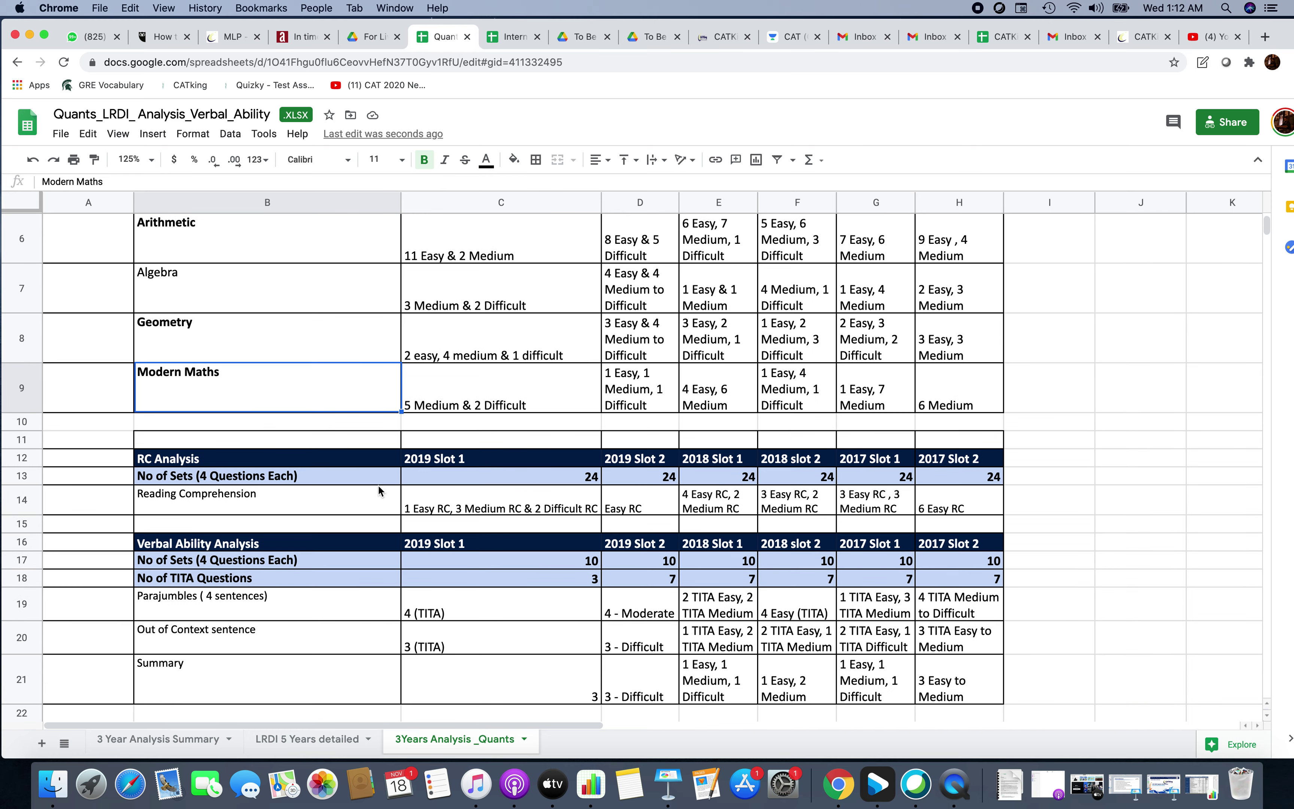
pyautogui.click(222, 467)
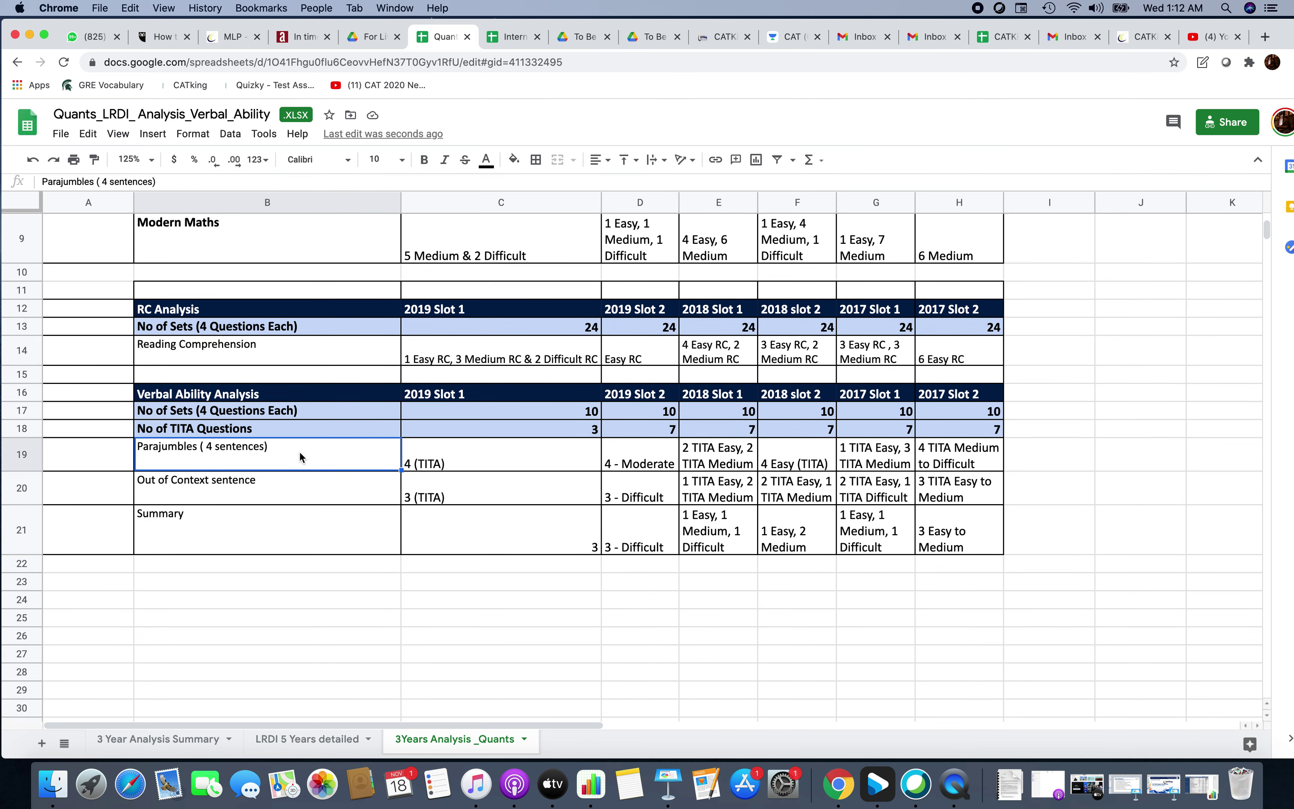
pyautogui.click(223, 496)
pyautogui.click(212, 518)
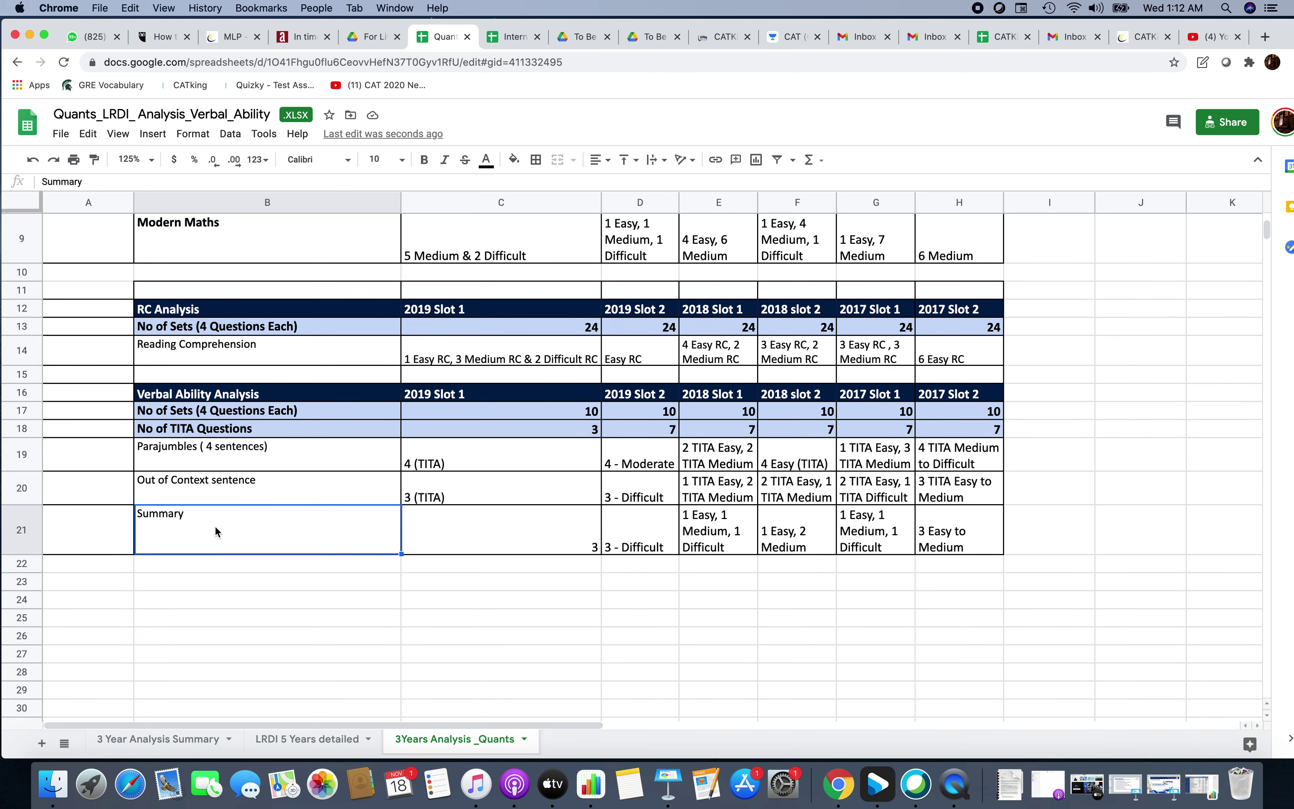
pyautogui.click(232, 351)
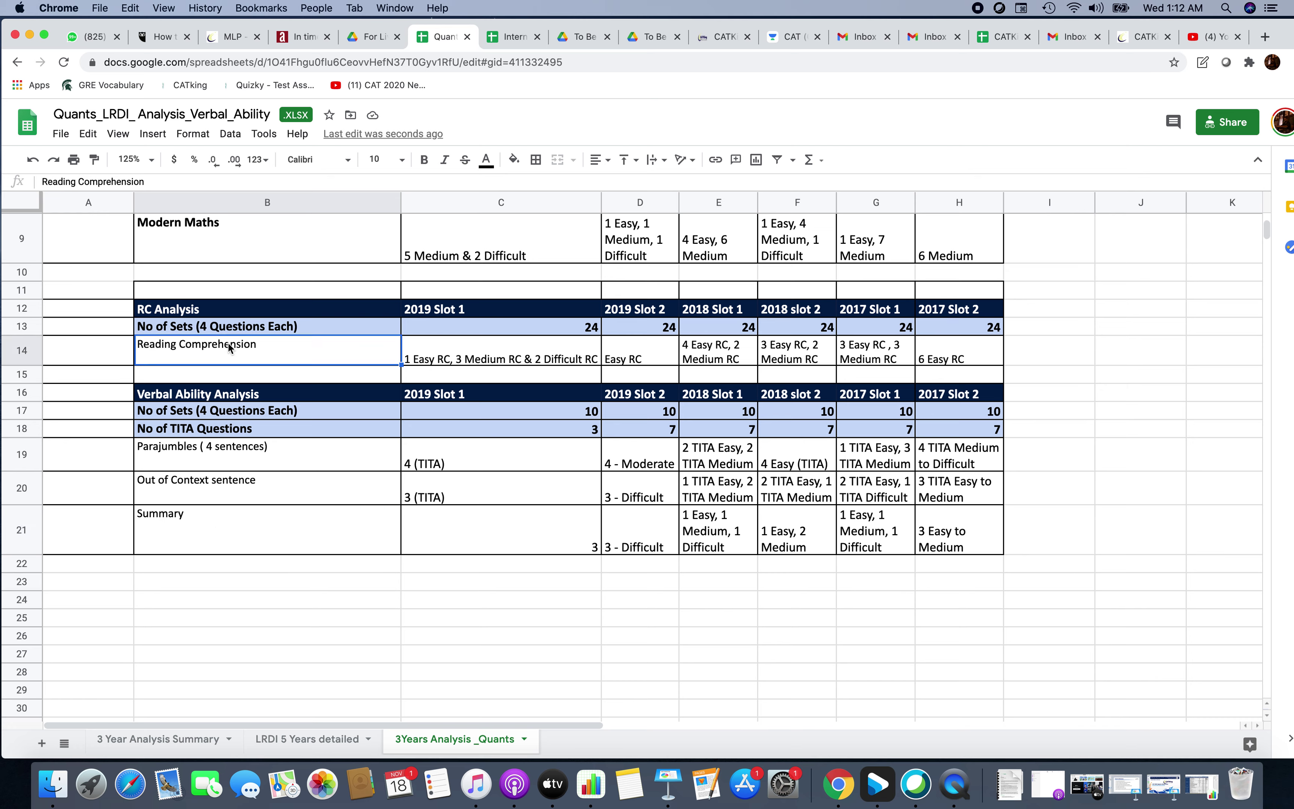
pyautogui.click(503, 364)
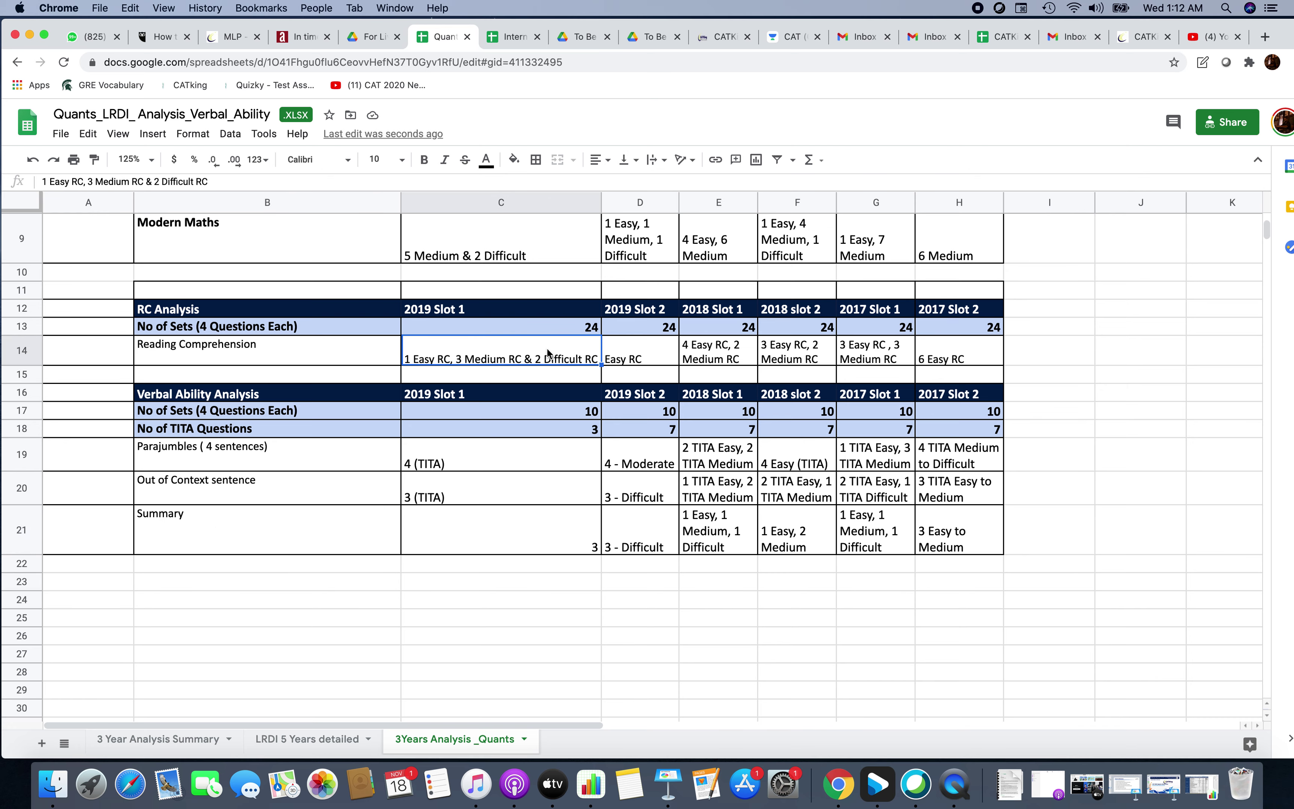
pyautogui.click(571, 331)
pyautogui.write('/34')
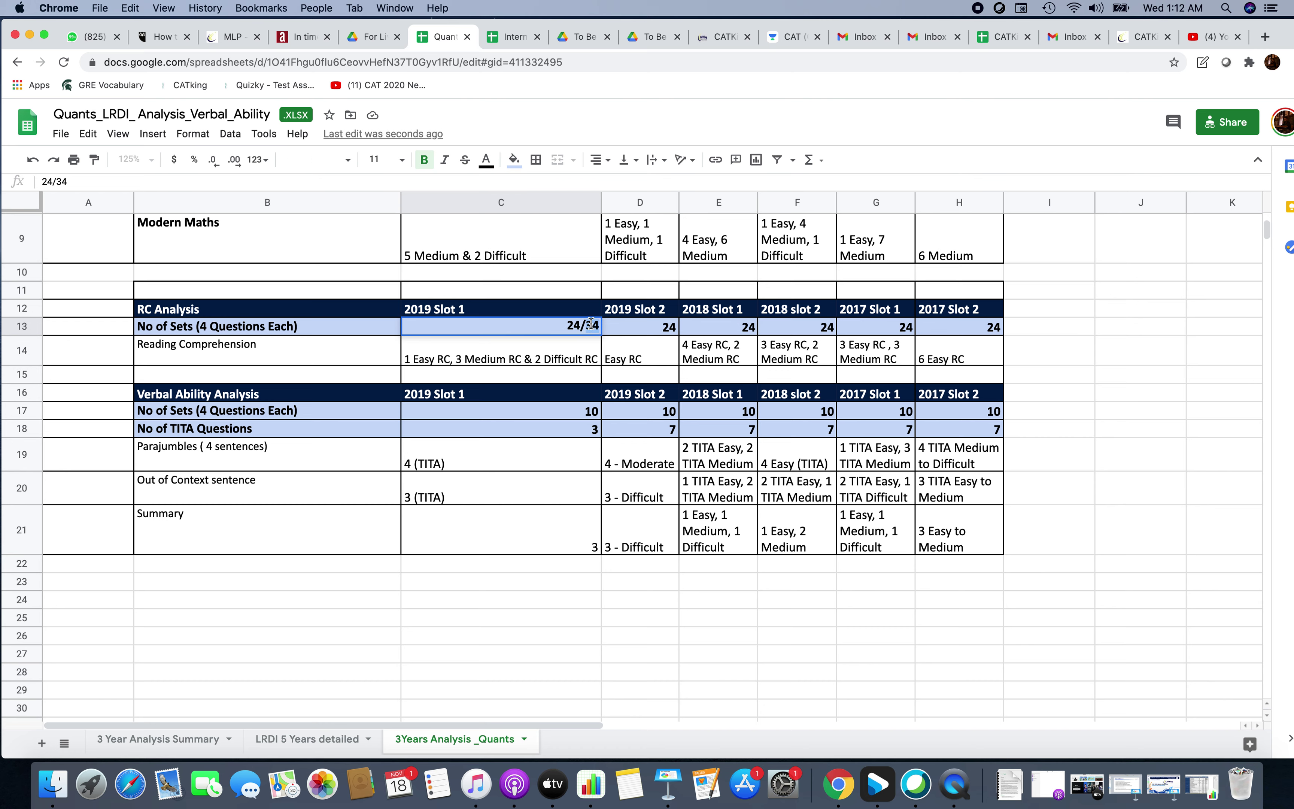
pyautogui.press('BackSpace')
pyautogui.press('BackSpace')
pyautogui.write('100')
pyautogui.moveTo(558, 326); pyautogui.dragTo(601, 325)
pyautogui.press('Escape')
# Review the Parajumbles and Summary rows of the Verbal Ability Analysis table, including the 2019 Slot 1 Parajumbles entry
pyautogui.click(316, 463)
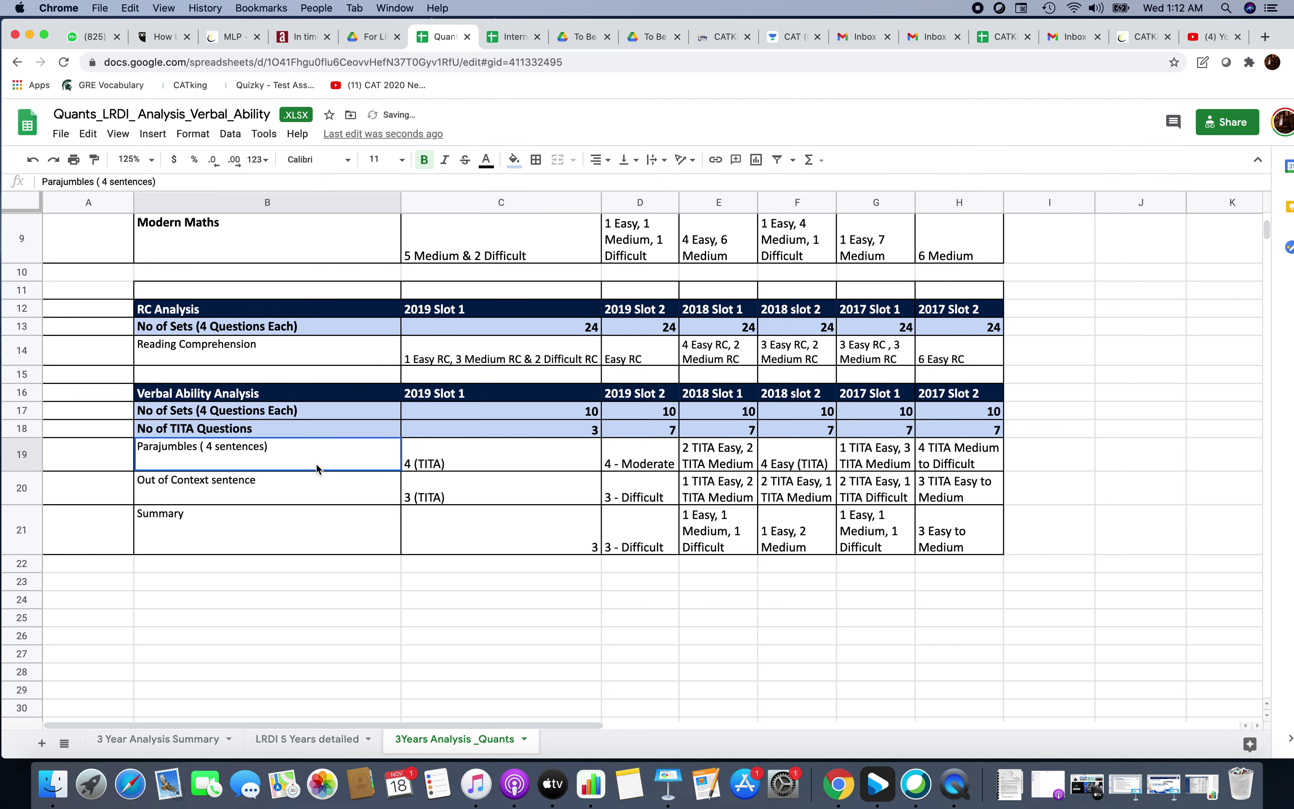
pyautogui.click(312, 519)
pyautogui.click(467, 464)
pyautogui.click(557, 410)
pyautogui.doubleClick(598, 412)
pyautogui.write('/100')
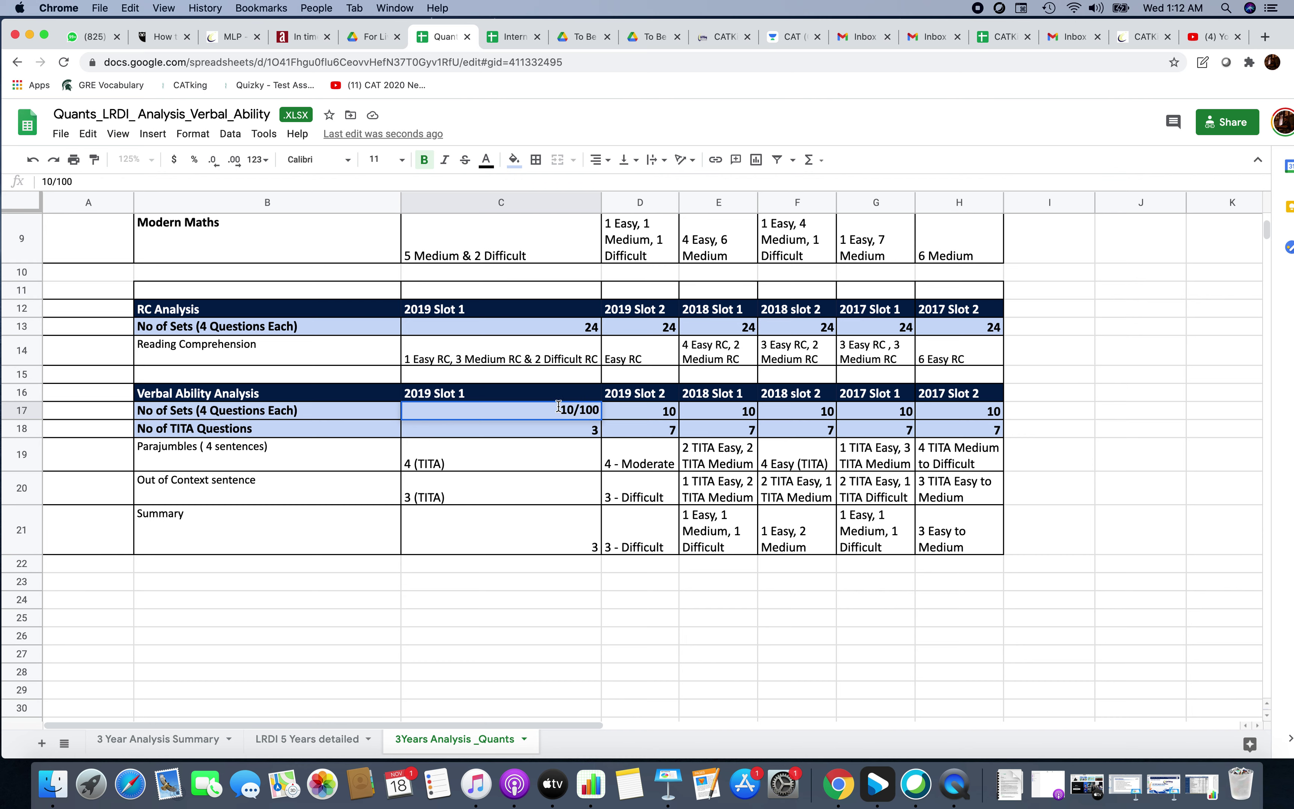
pyautogui.moveTo(556, 411); pyautogui.dragTo(600, 409)
pyautogui.click(560, 413)
pyautogui.moveTo(560, 414); pyautogui.dragTo(599, 412)
pyautogui.write('10')
pyautogui.click(572, 529)
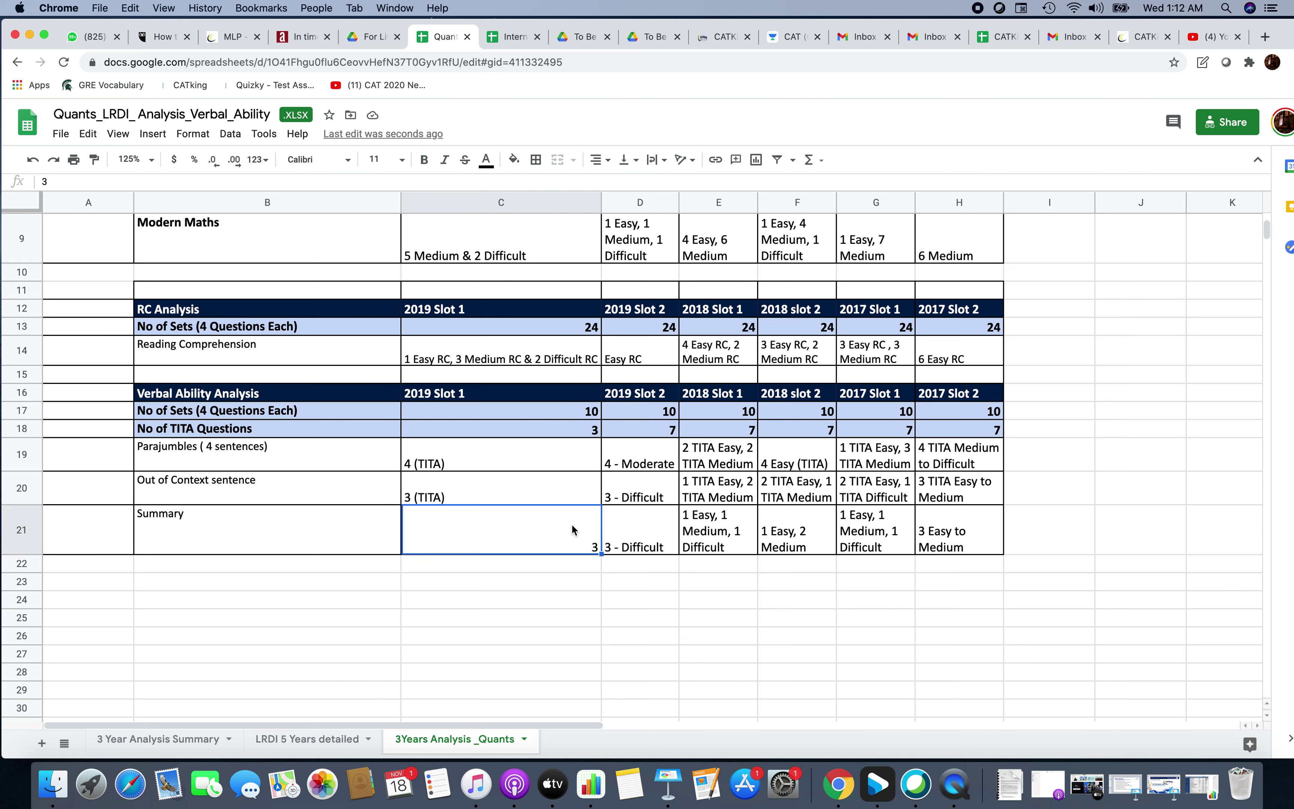
pyautogui.click(566, 417)
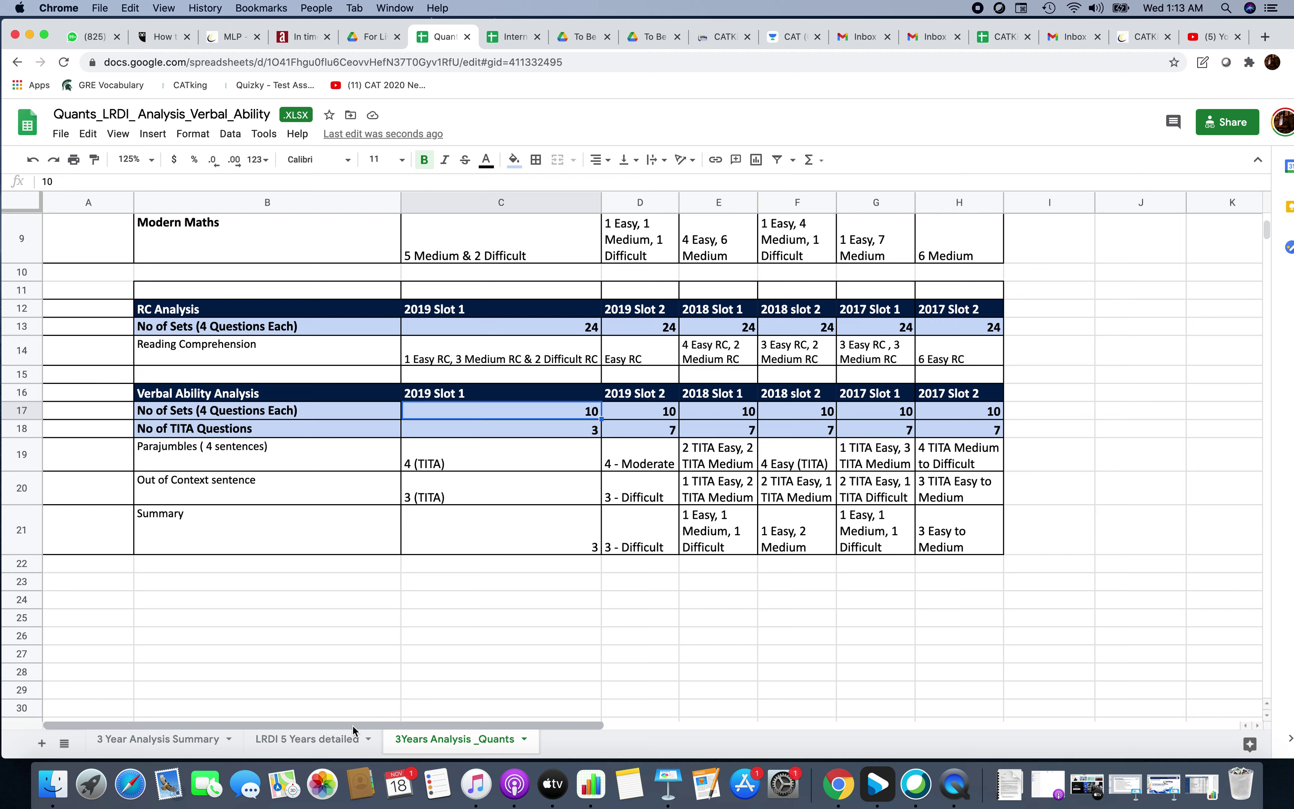
# Open the LRDI 5 Years detailed sheet and look through the set listings for the 2019, 2018 and 2017 slots
pyautogui.click(320, 743)
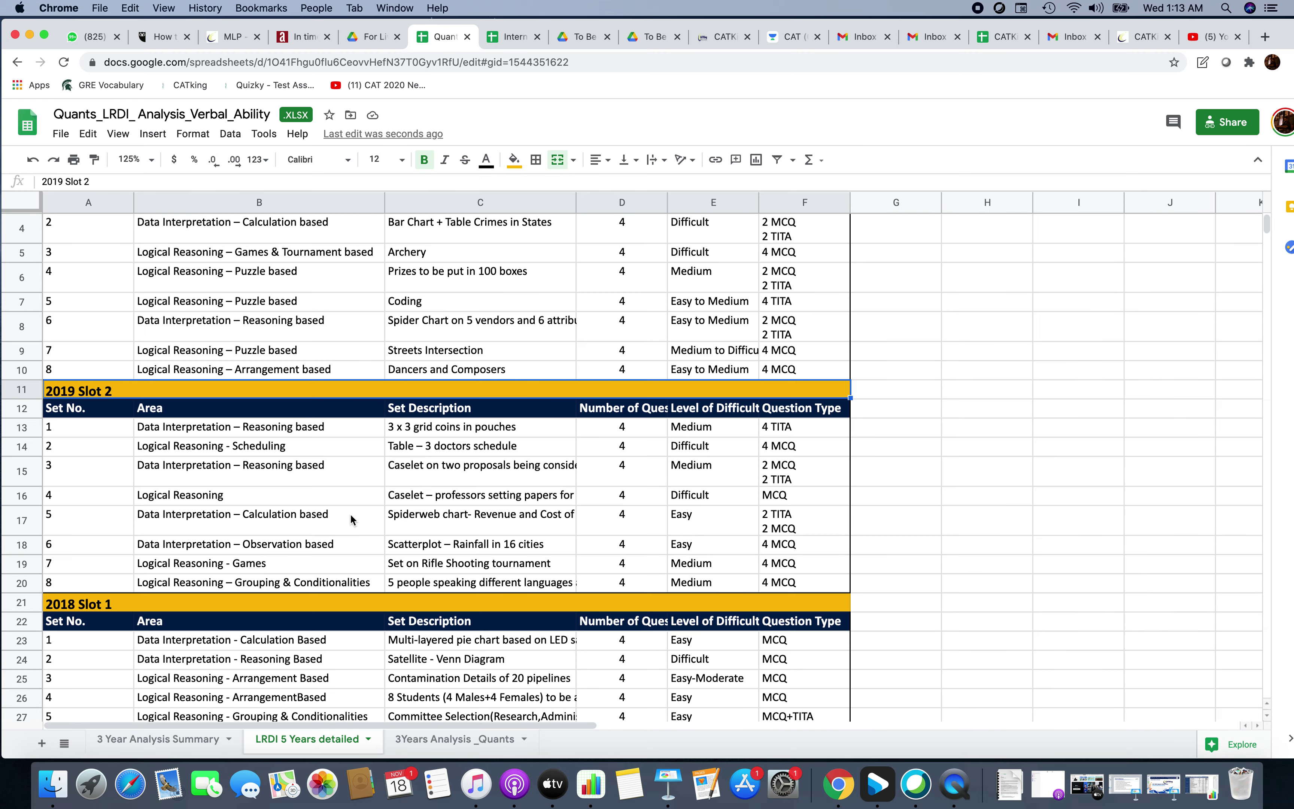
pyautogui.scroll(2, 350, 513)
pyautogui.scroll(-3, 350, 513)
pyautogui.scroll(-8, 351, 515)
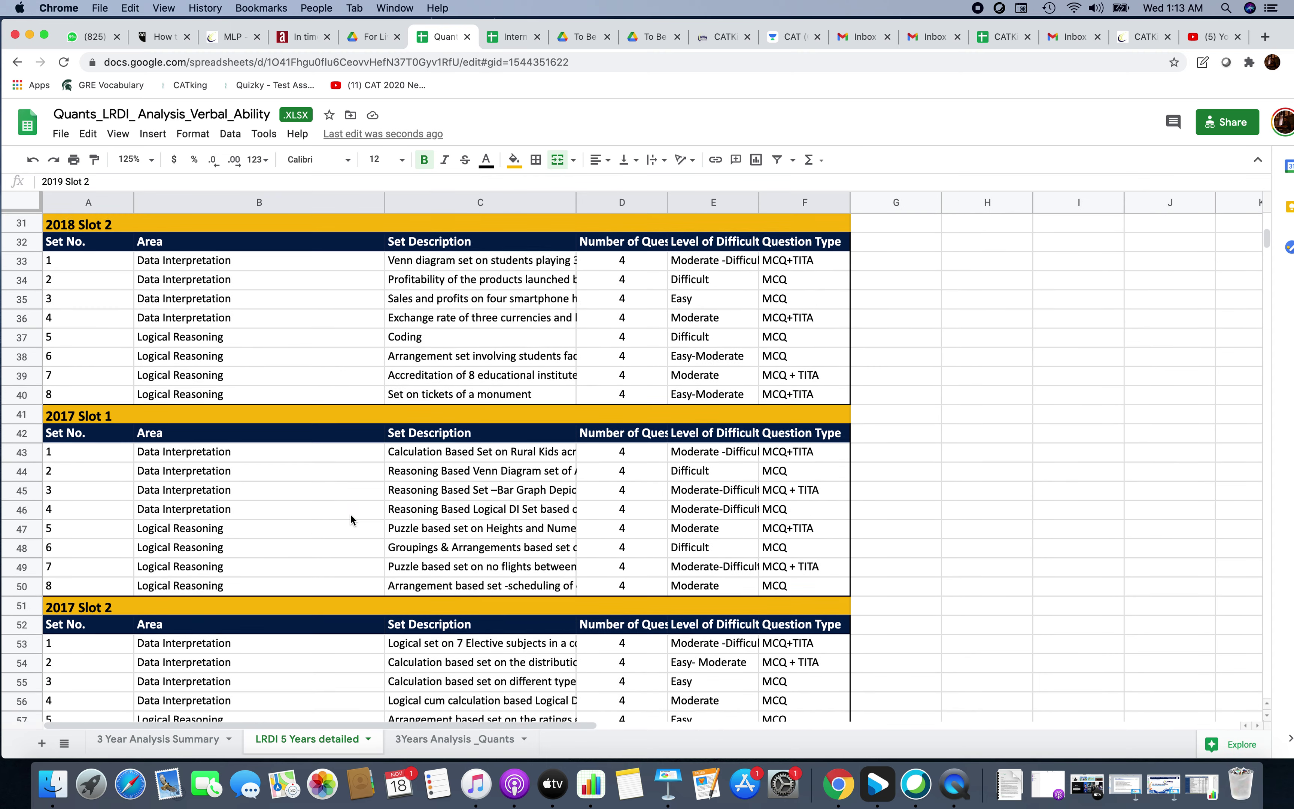
pyautogui.scroll(6, 350, 513)
pyautogui.scroll(5, 350, 513)
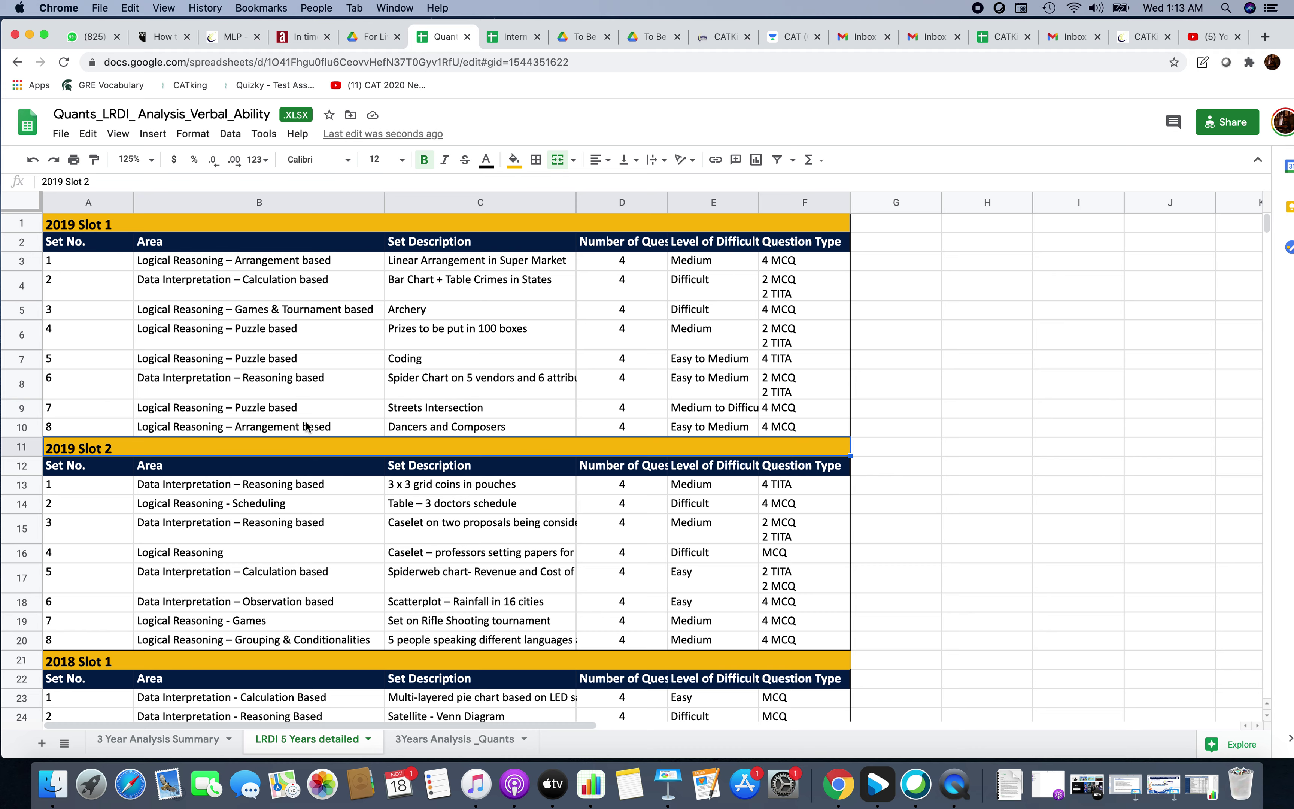
# Bold the area and the set description of set 6, the spider chart on 5 vendors, under 2019 Slot 1
pyautogui.scroll(-2, 304, 428)
pyautogui.click(270, 351)
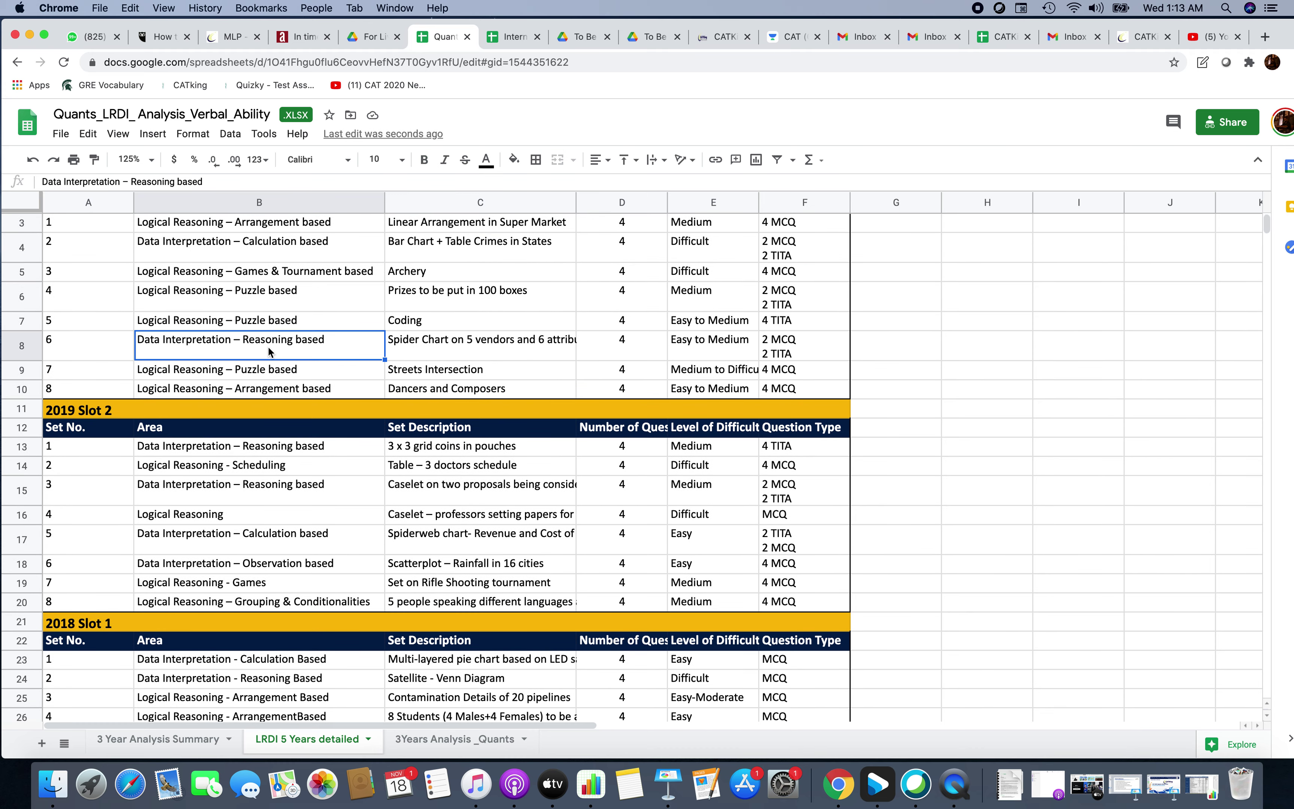
pyautogui.press('super+b')
pyautogui.click(434, 349)
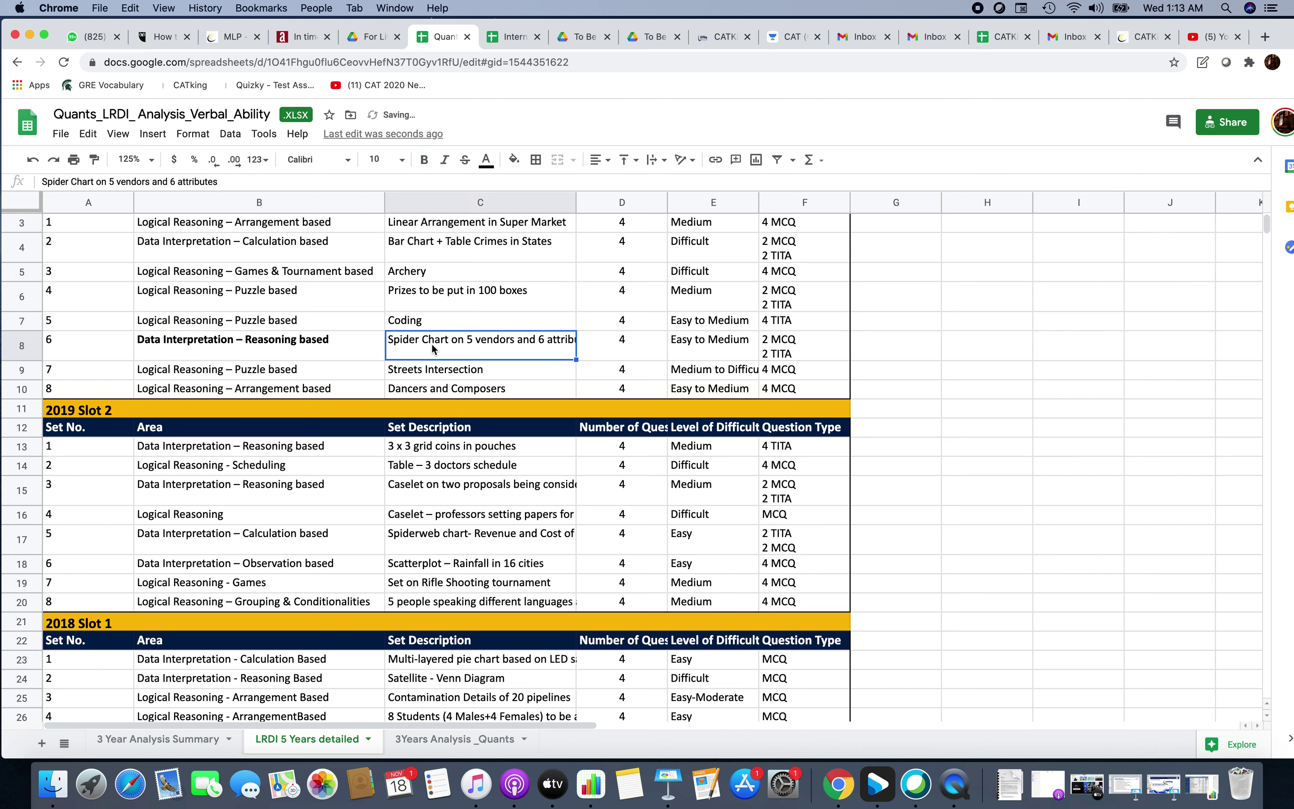
pyautogui.press('super+b')
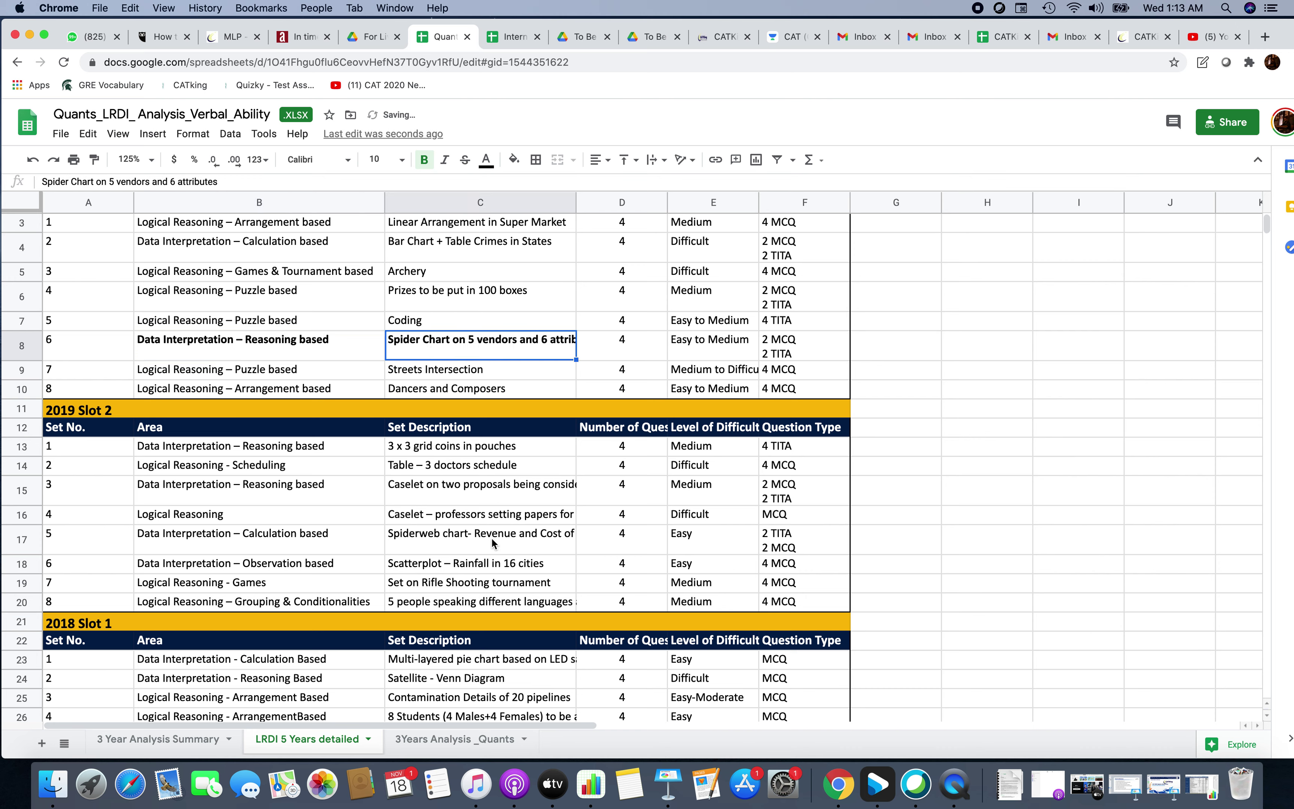
# Bold the description of set 5, the spiderweb chart on revenue and cost, under 2019 Slot 2
pyautogui.click(464, 546)
pyautogui.press('super+b')
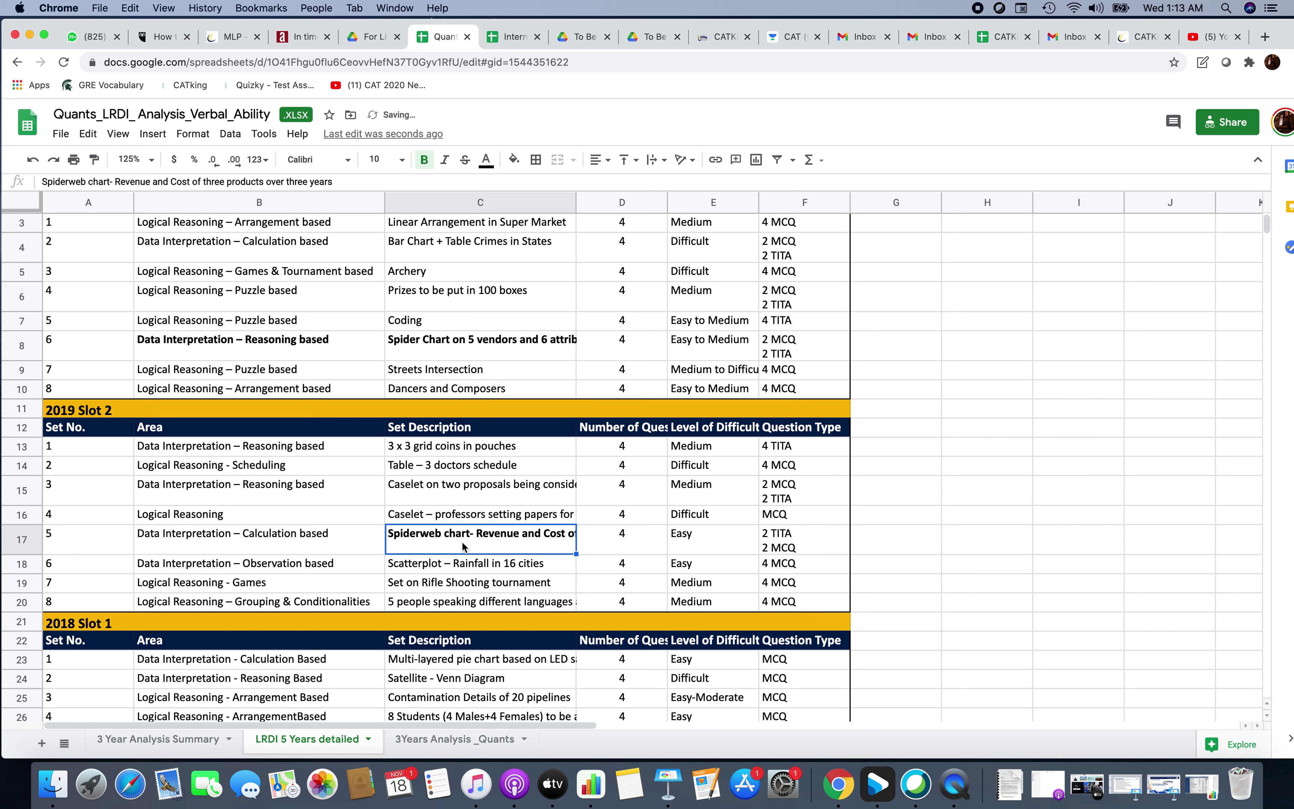
pyautogui.scroll(-2, 464, 545)
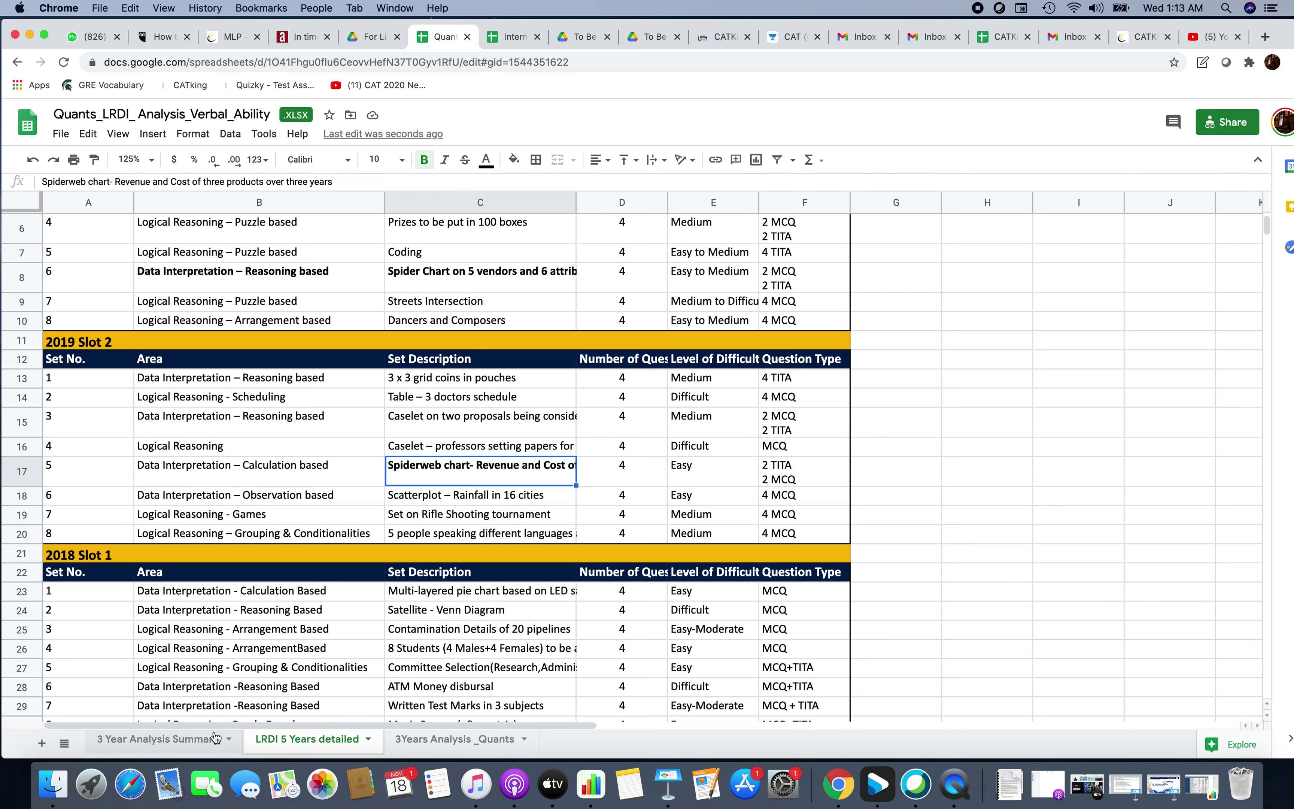
# Open the 3 Year Analysis Summary sheet and examine the Logical Reasoning question types and the Games Based entries for 2019
pyautogui.click(182, 744)
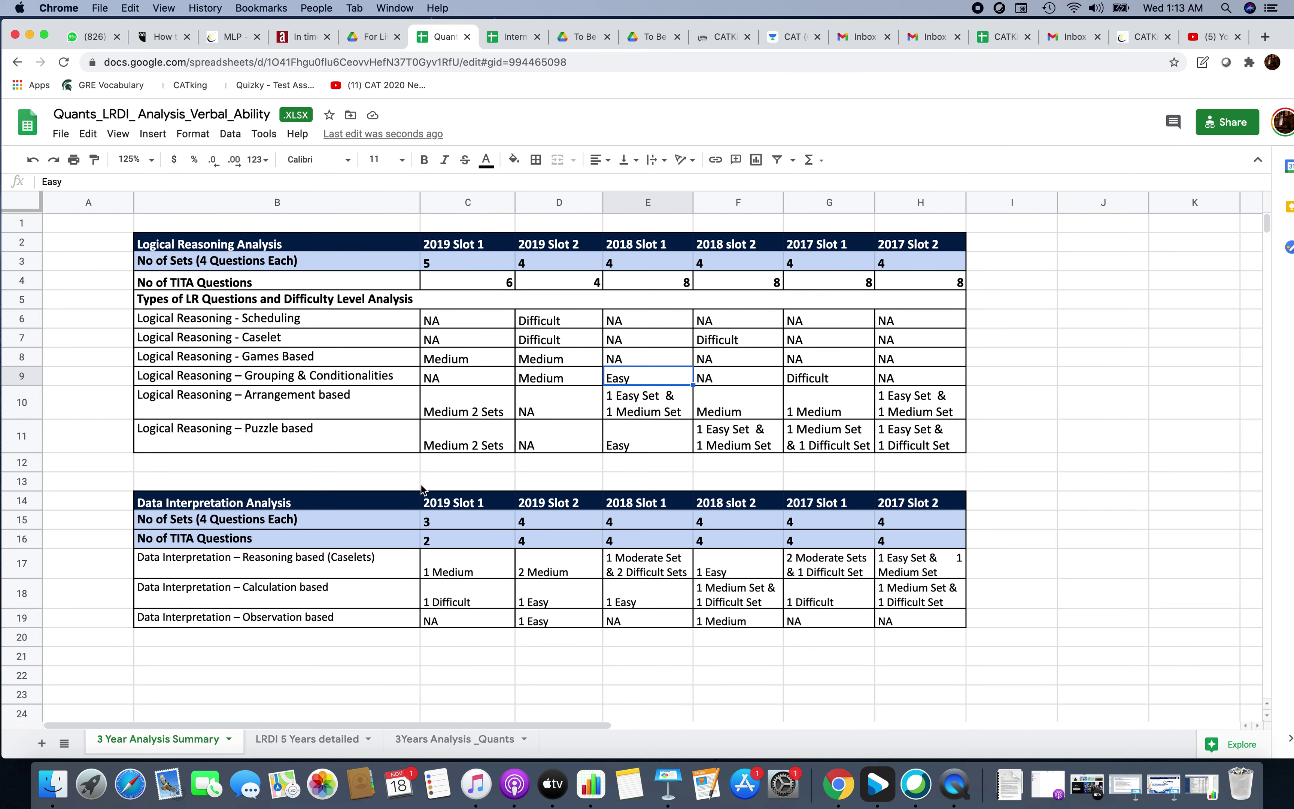
pyautogui.click(293, 306)
pyautogui.click(316, 372)
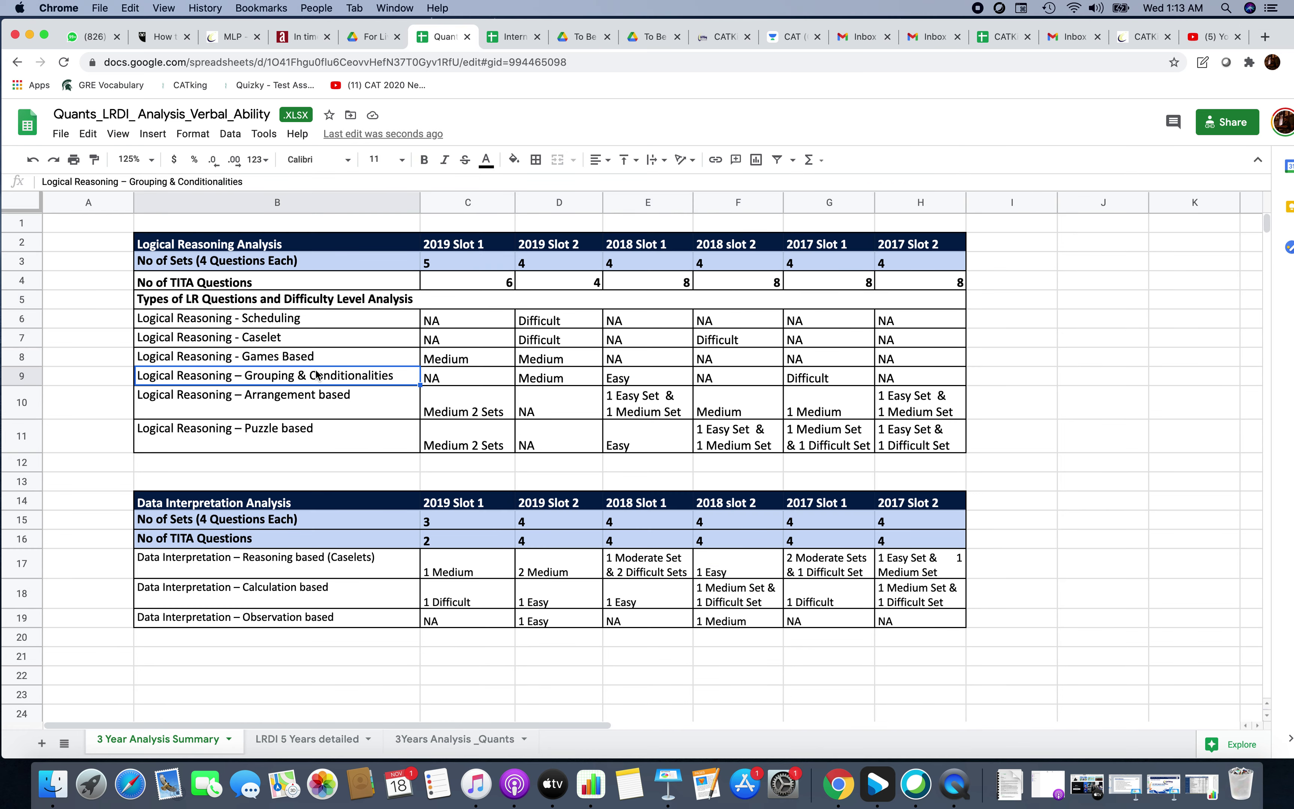
pyautogui.click(283, 363)
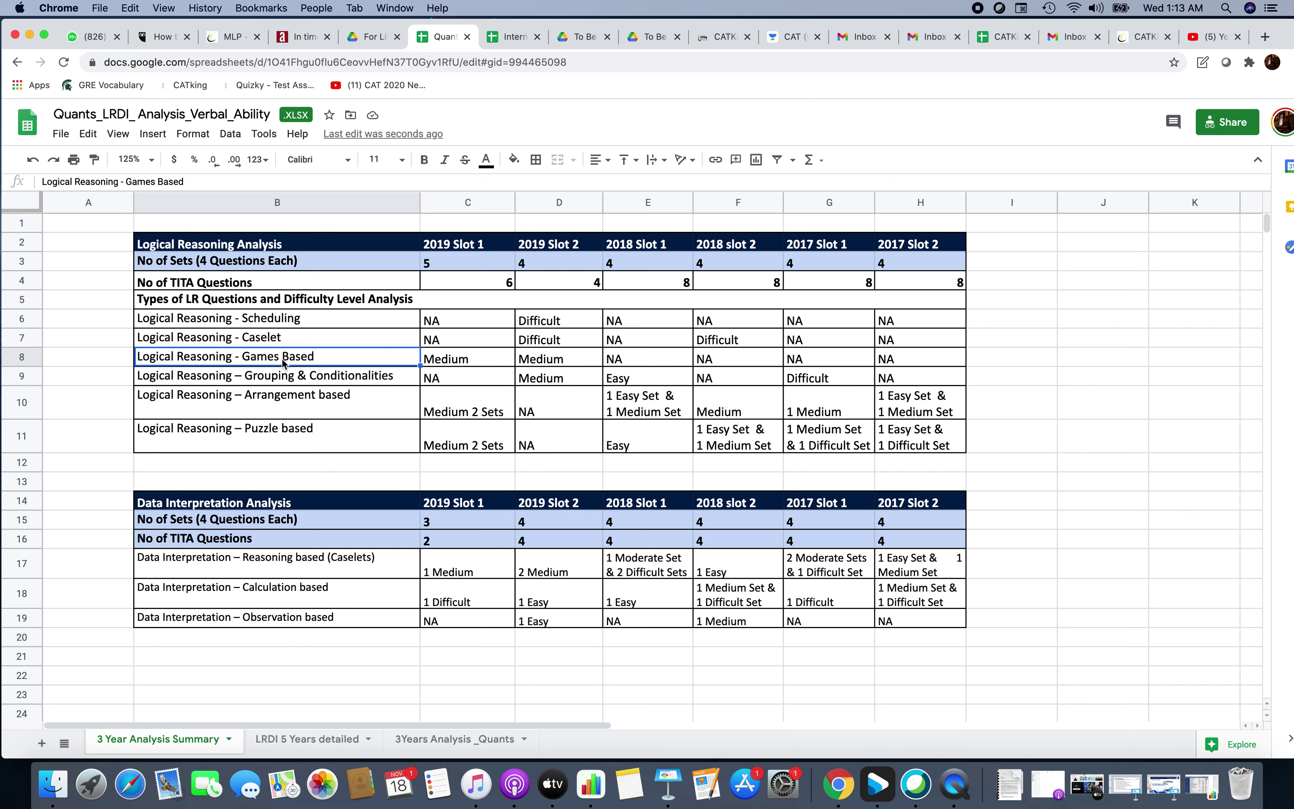
pyautogui.click(477, 360)
pyautogui.click(524, 360)
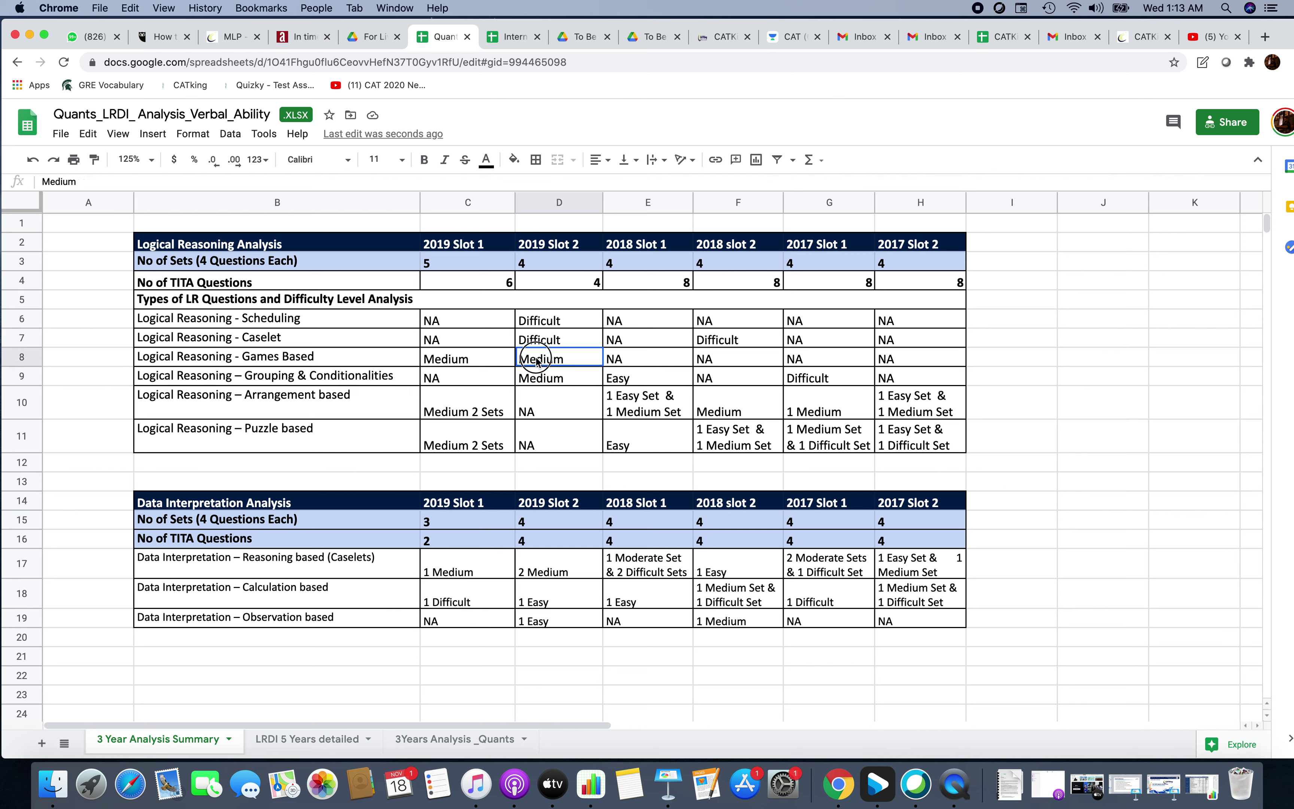
# Bold the Caselet and Arrangement based labels in the Logical Reasoning Analysis table
pyautogui.click(666, 353)
pyautogui.moveTo(912, 358); pyautogui.dragTo(655, 359)
pyautogui.click(359, 365)
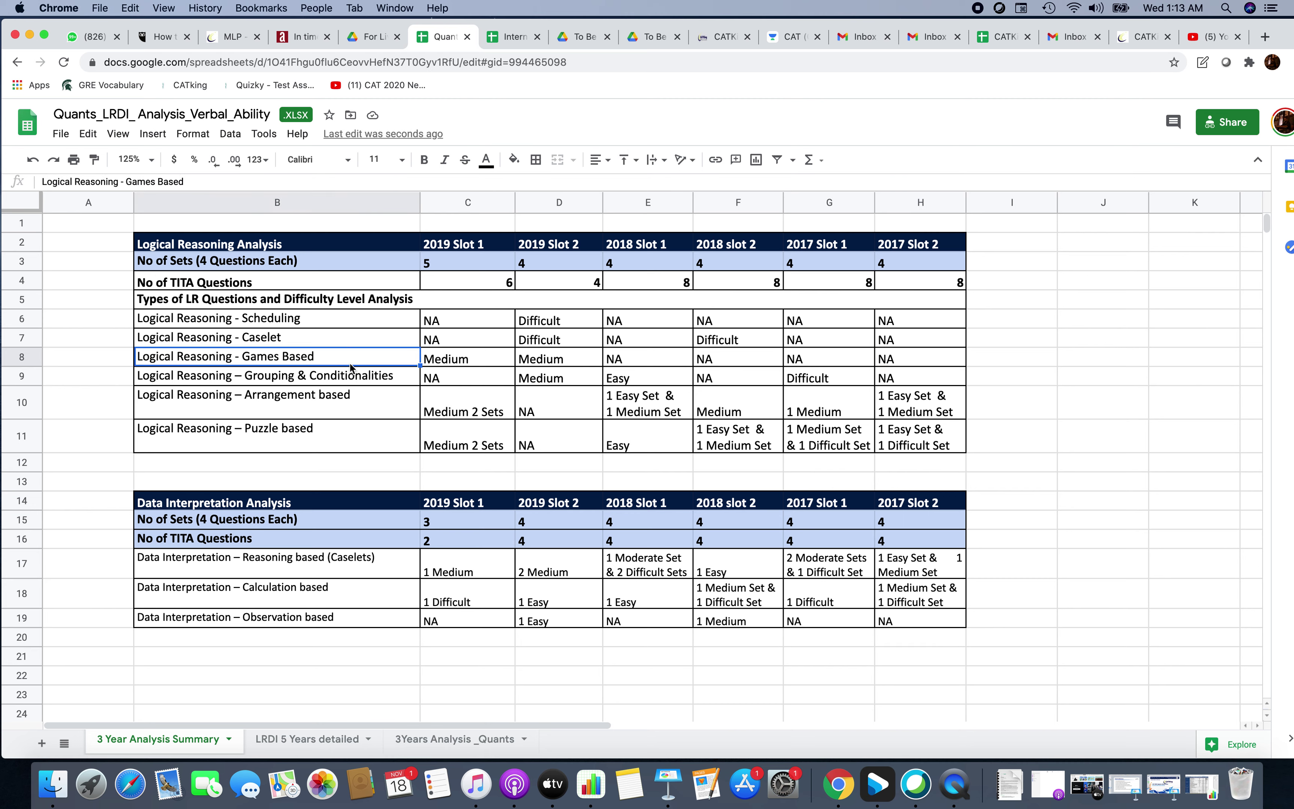
pyautogui.click(284, 334)
pyautogui.press('super+b')
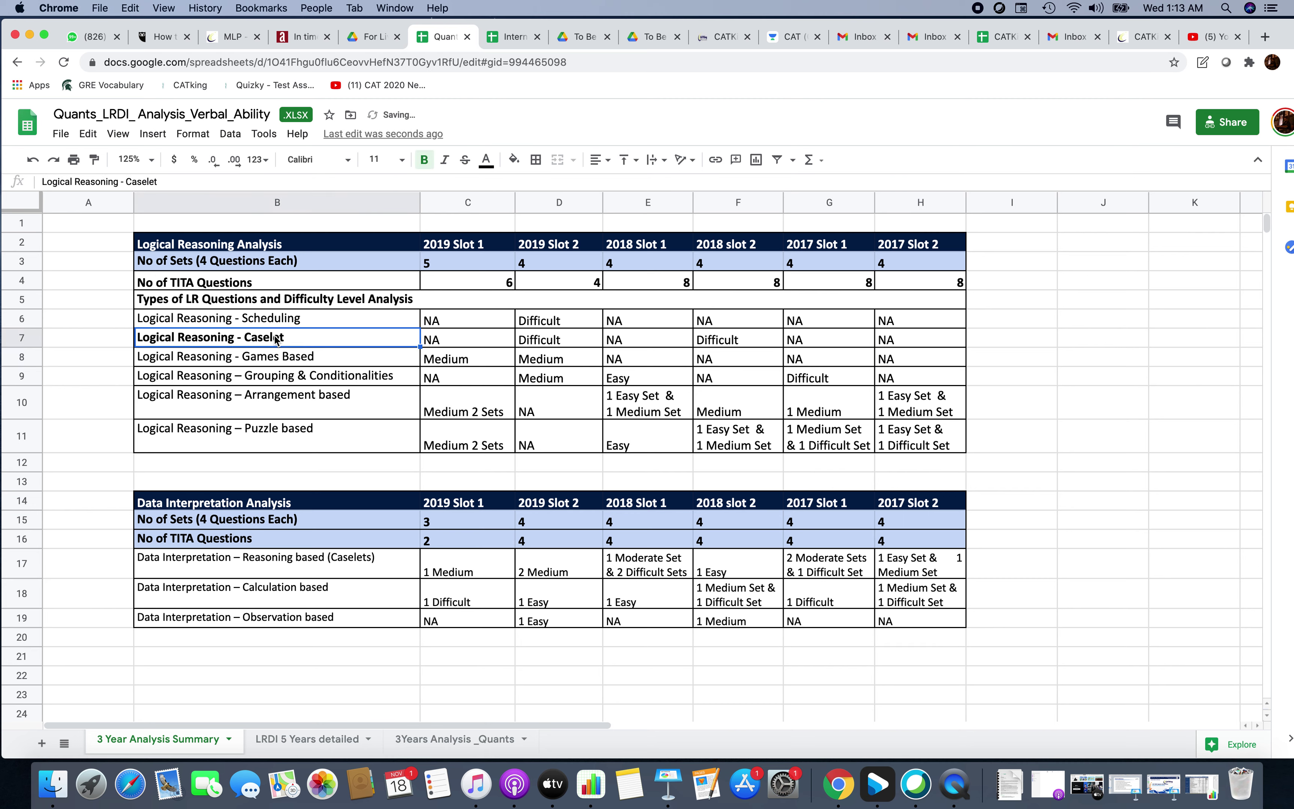
pyautogui.click(301, 409)
pyautogui.click(426, 161)
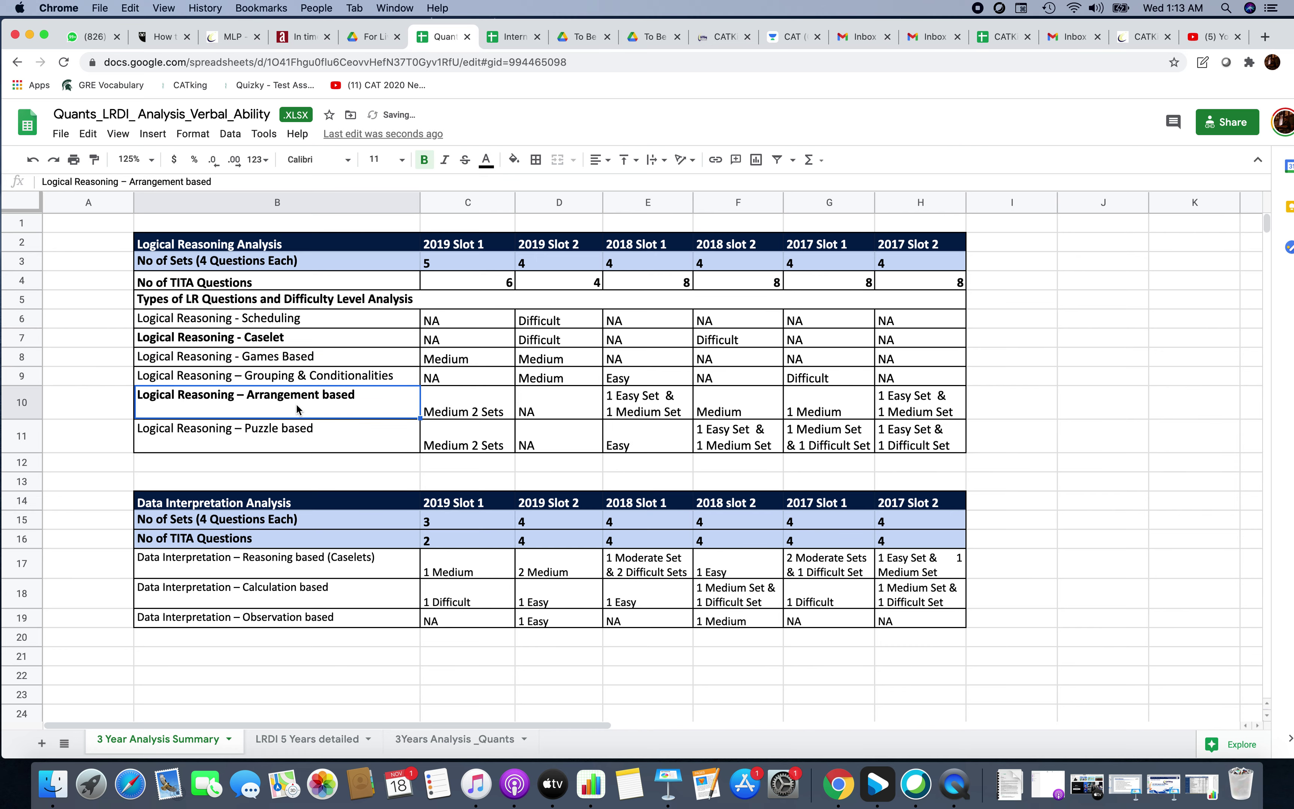
# Switch to the Internal-CAT 2020 Schedule Planner spreadsheet and select the "VA - Make Rule Book" banner on the Sprint 2020 sheet
pyautogui.click(506, 38)
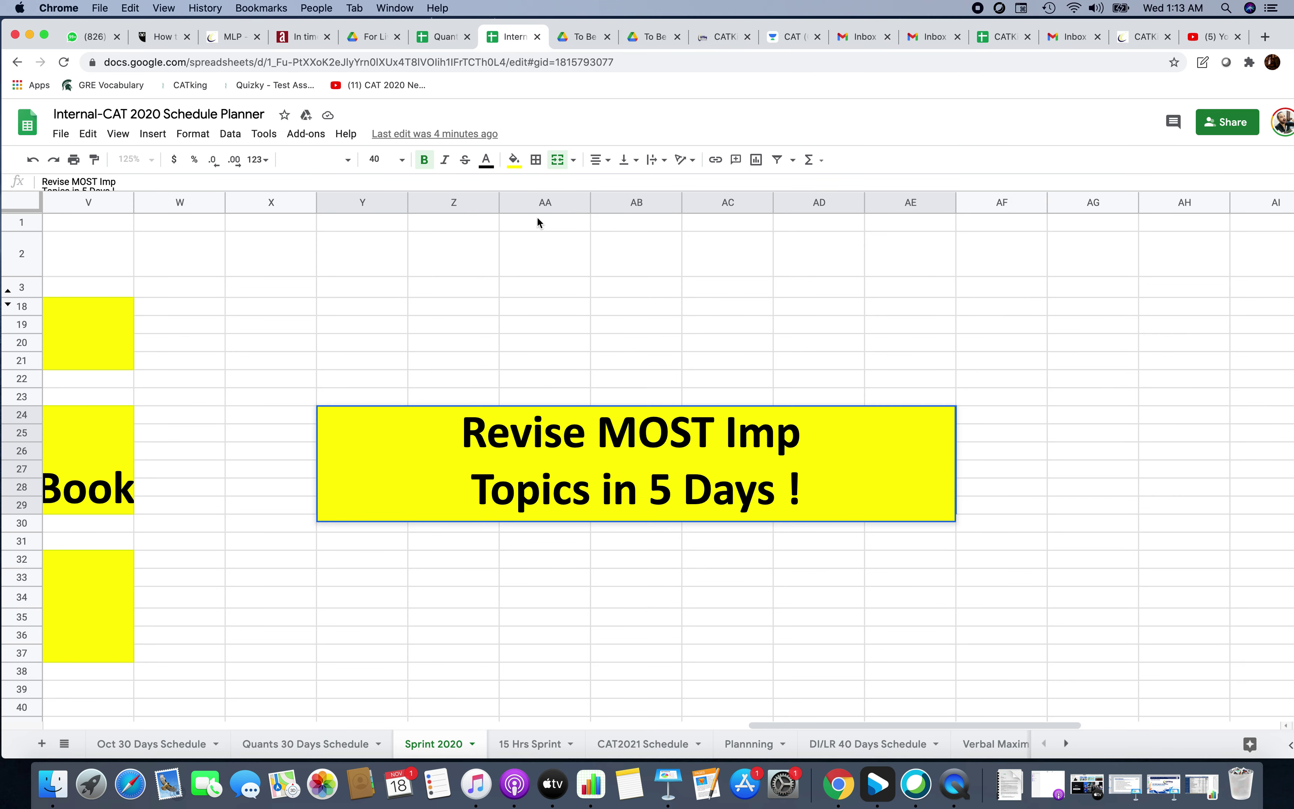
pyautogui.doubleClick(481, 417)
pyautogui.click(313, 365)
pyautogui.hscroll(-15, 311, 360)
pyautogui.click(592, 348)
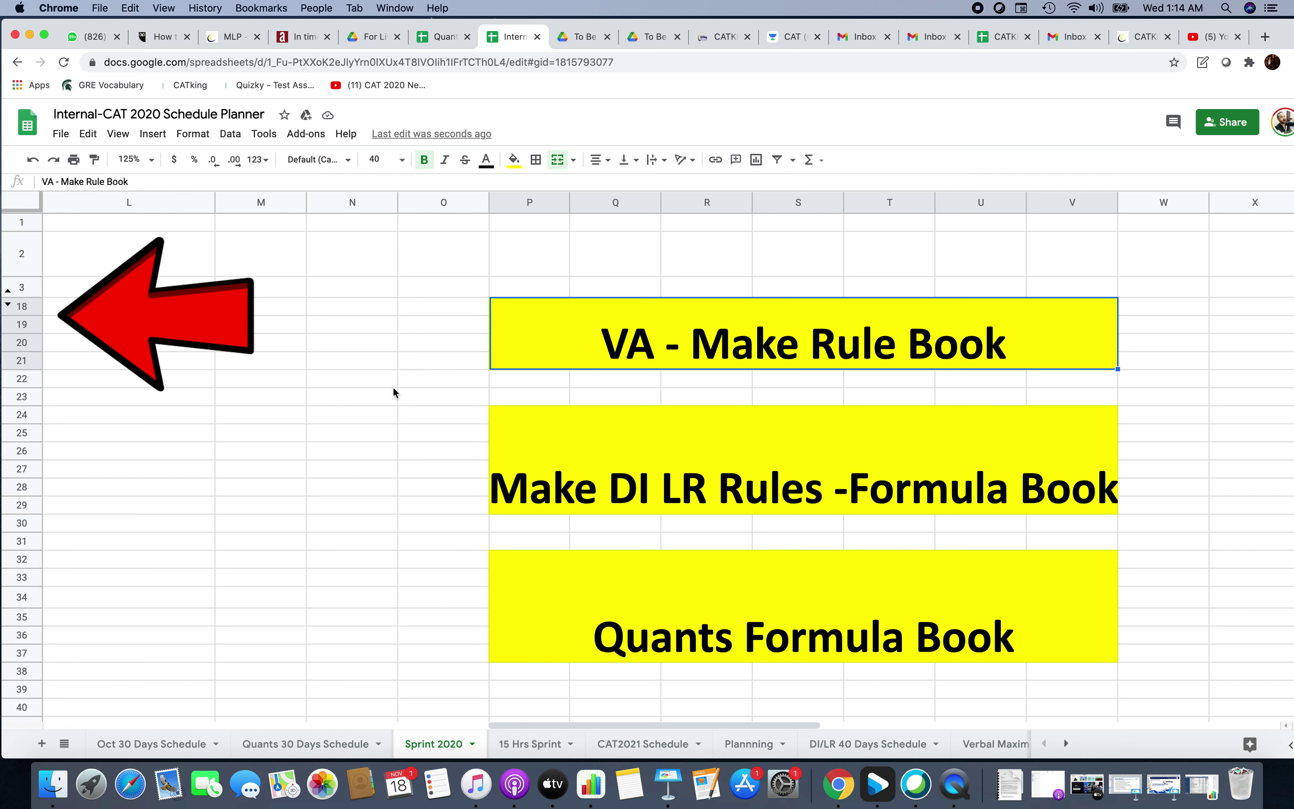
# Move the red arrow drawing beside column V so that it points at the "VA - Make Rule Book" banner
pyautogui.click(217, 311)
pyautogui.moveTo(365, 296); pyautogui.dragTo(1270, 332)
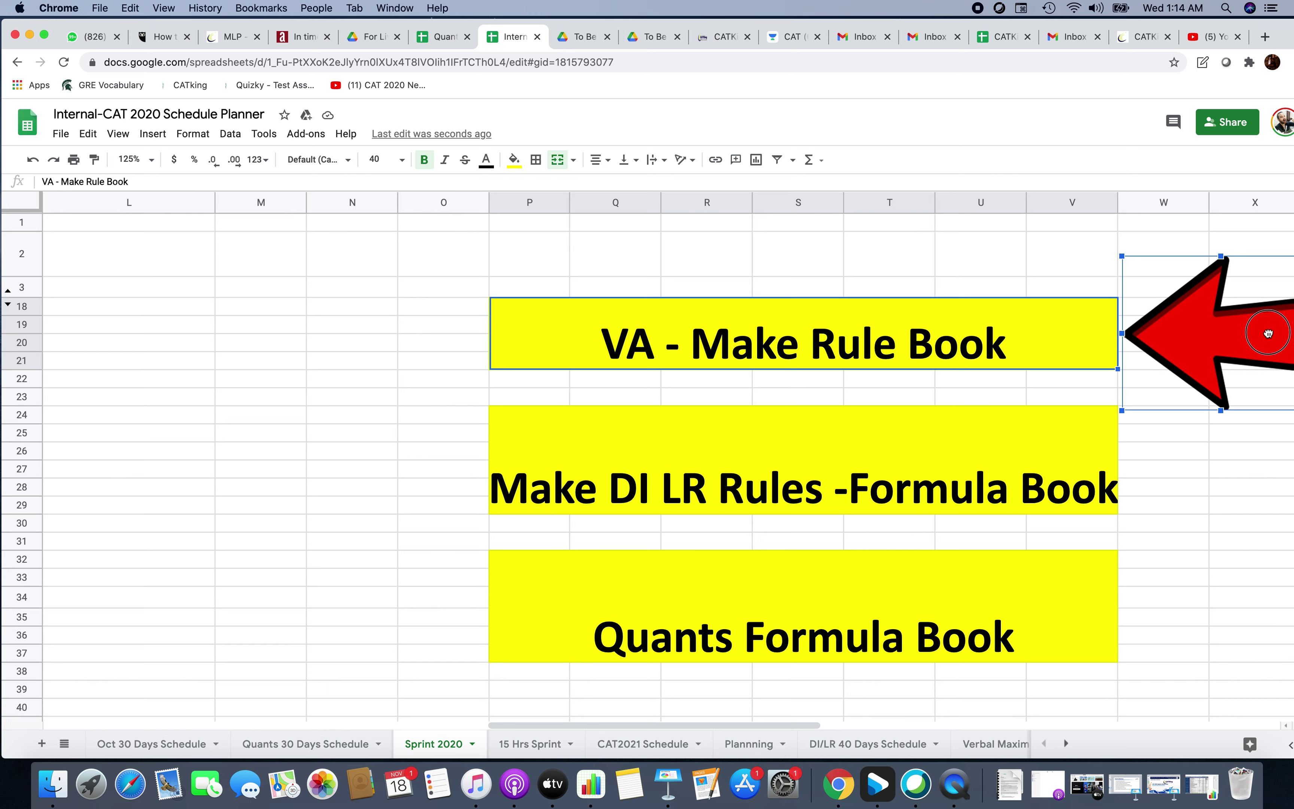
pyautogui.moveTo(1210, 335); pyautogui.dragTo(1215, 347)
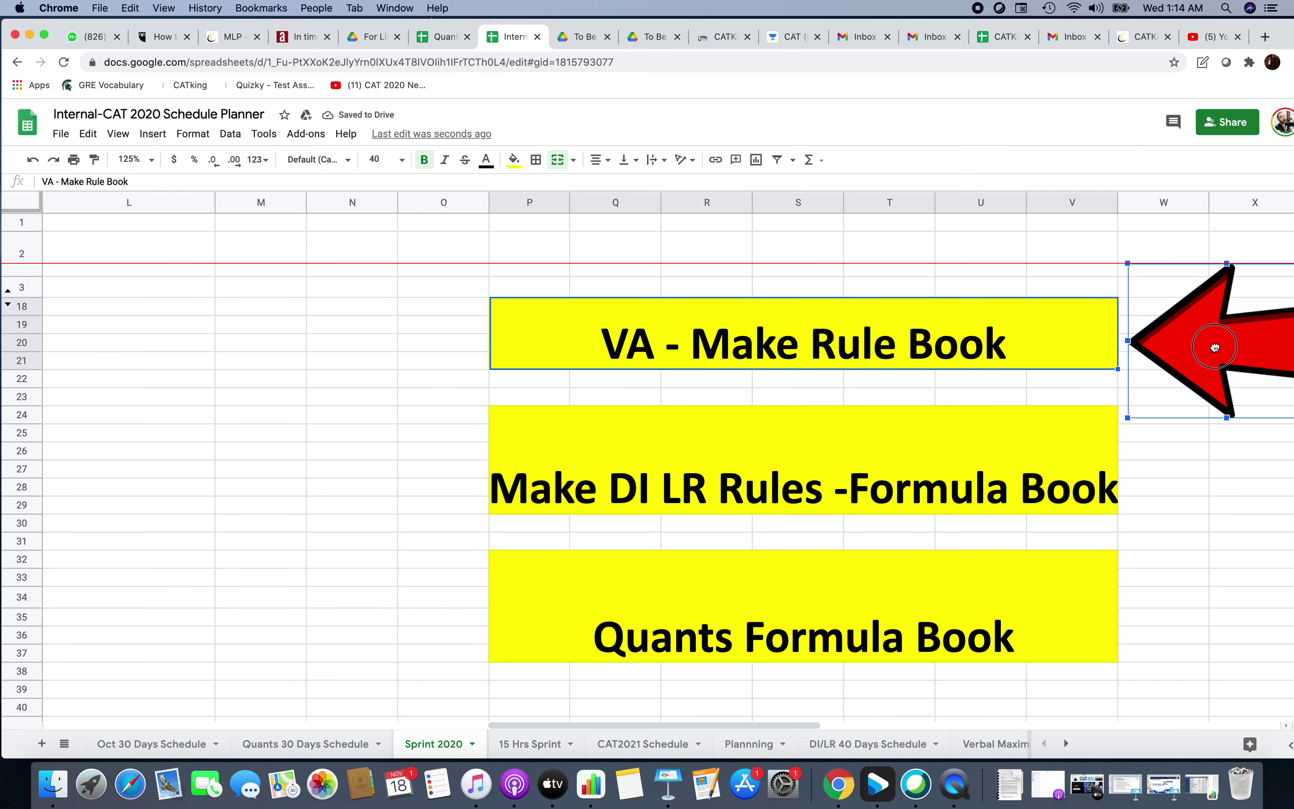
pyautogui.moveTo(1214, 347)
pyautogui.mouseDown()
pyautogui.moveTo(1219, 326)
pyautogui.moveTo(1210, 338)
pyautogui.mouseUp()
# Replace "VA" with "Verbal" in the "VA - Make Rule Book" banner
pyautogui.doubleClick(657, 352)
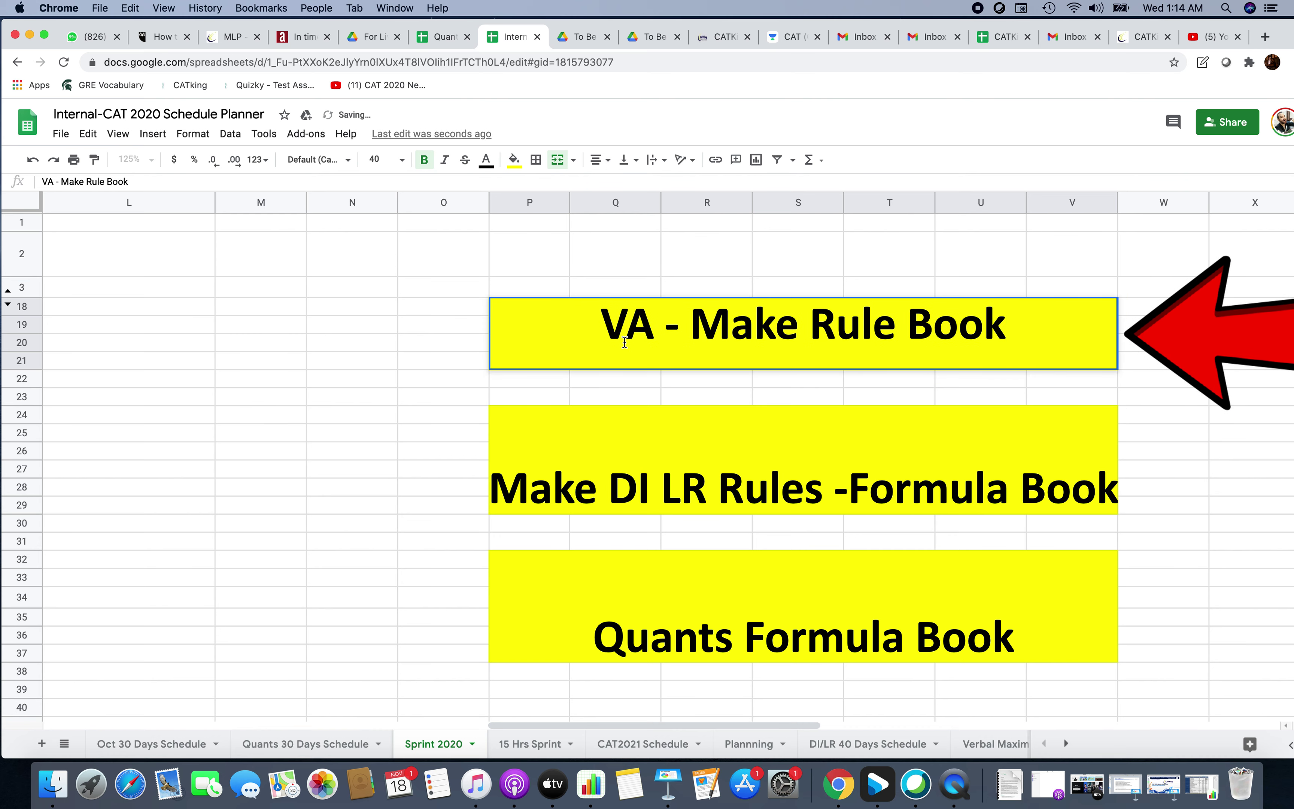
pyautogui.click(629, 324)
pyautogui.write('erbal')
pyautogui.moveTo(710, 319); pyautogui.dragTo(687, 321)
pyautogui.press('BackSpace')
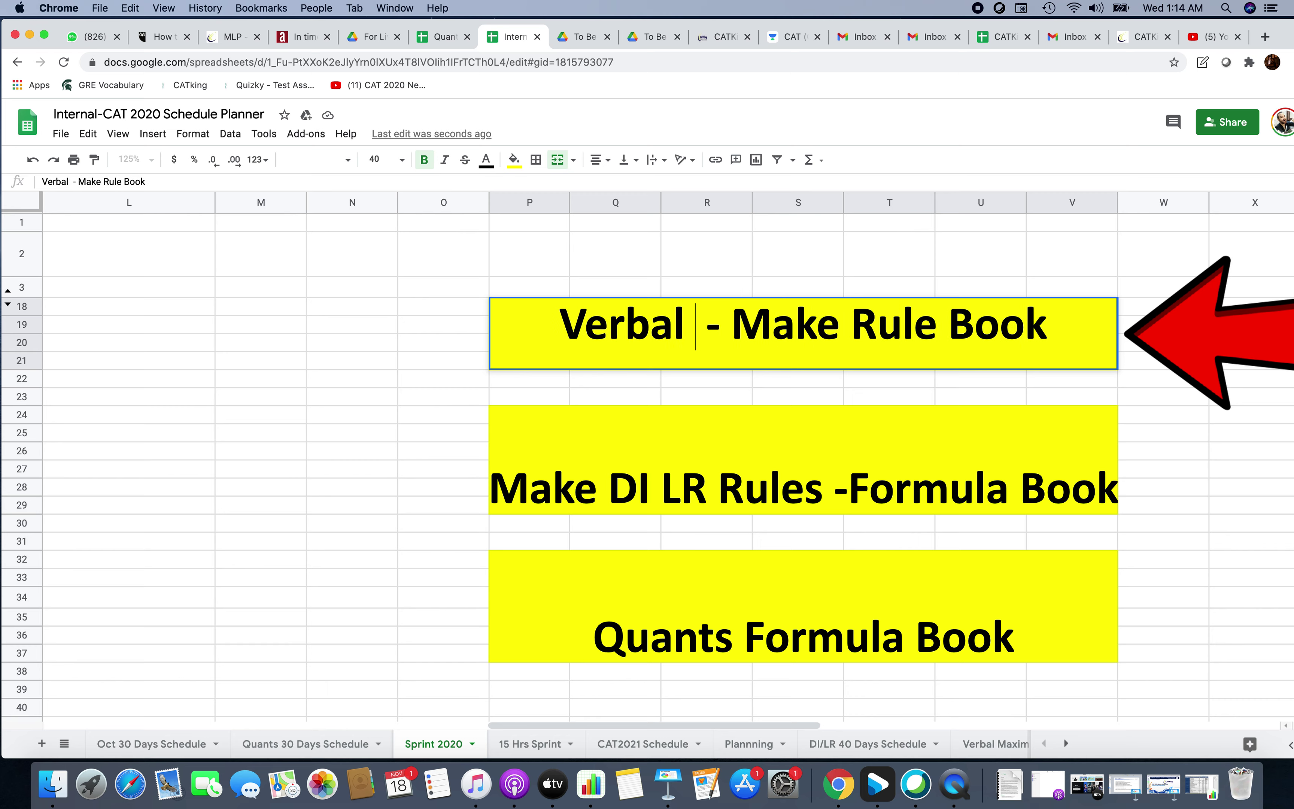
pyautogui.write('CAT')
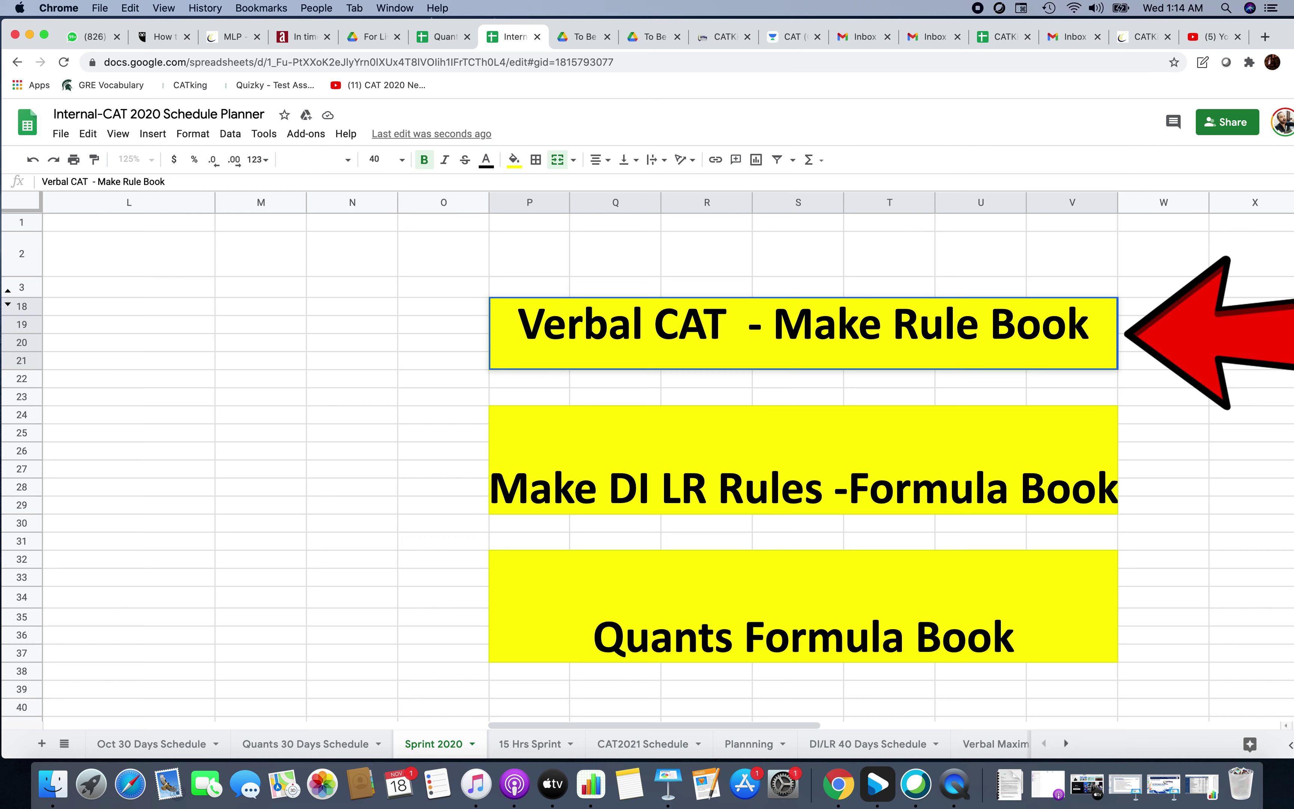
pyautogui.write(' Paper R')
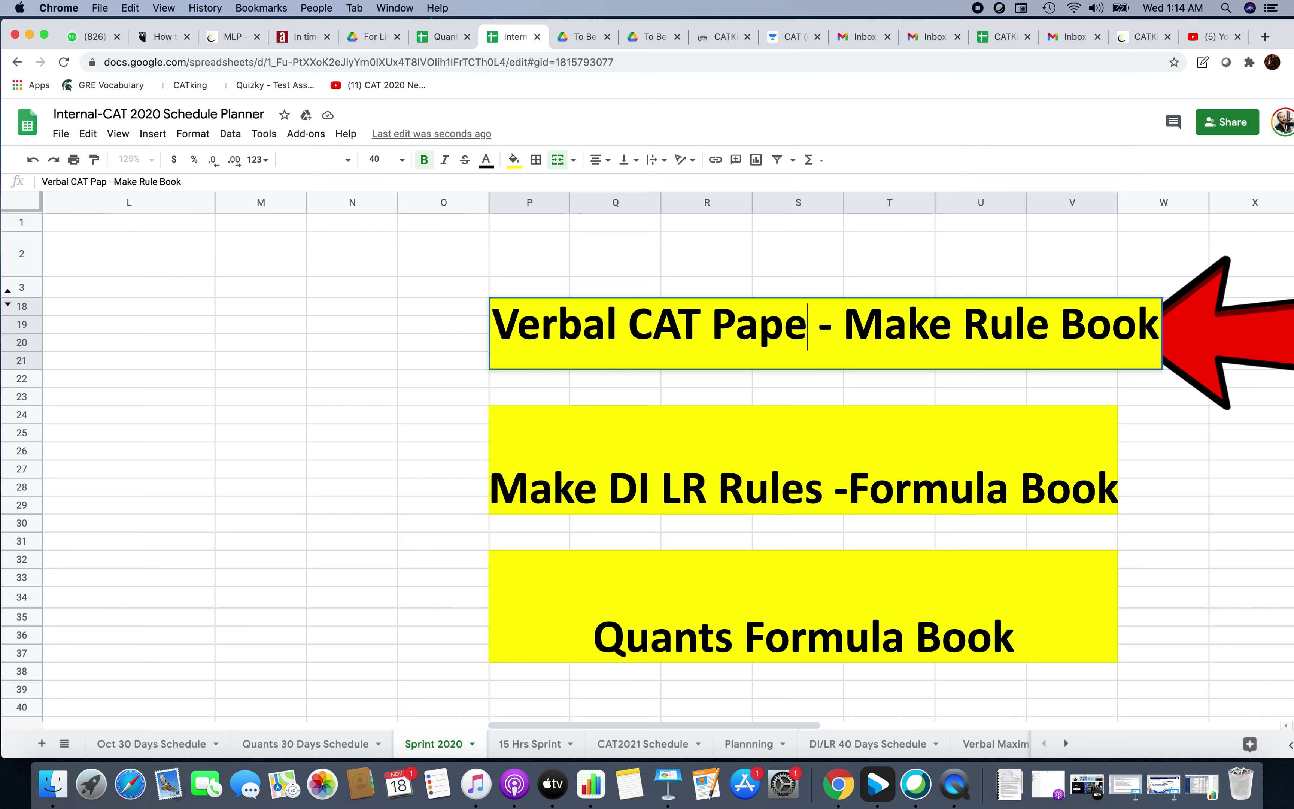
pyautogui.write('ule')
pyautogui.press('BackSpace')
pyautogui.press('BackSpace')
pyautogui.press('BackSpace')
pyautogui.press('BackSpace')
pyautogui.press('BackSpace')
pyautogui.press('BackSpace')
pyautogui.press('BackSpace')
pyautogui.press('BackSpace')
pyautogui.press('BackSpace')
pyautogui.press('BackSpace')
pyautogui.press('BackSpace')
pyautogui.press('BackSpace')
pyautogui.press('BackSpace')
pyautogui.press('BackSpace')
pyautogui.press('BackSpace')
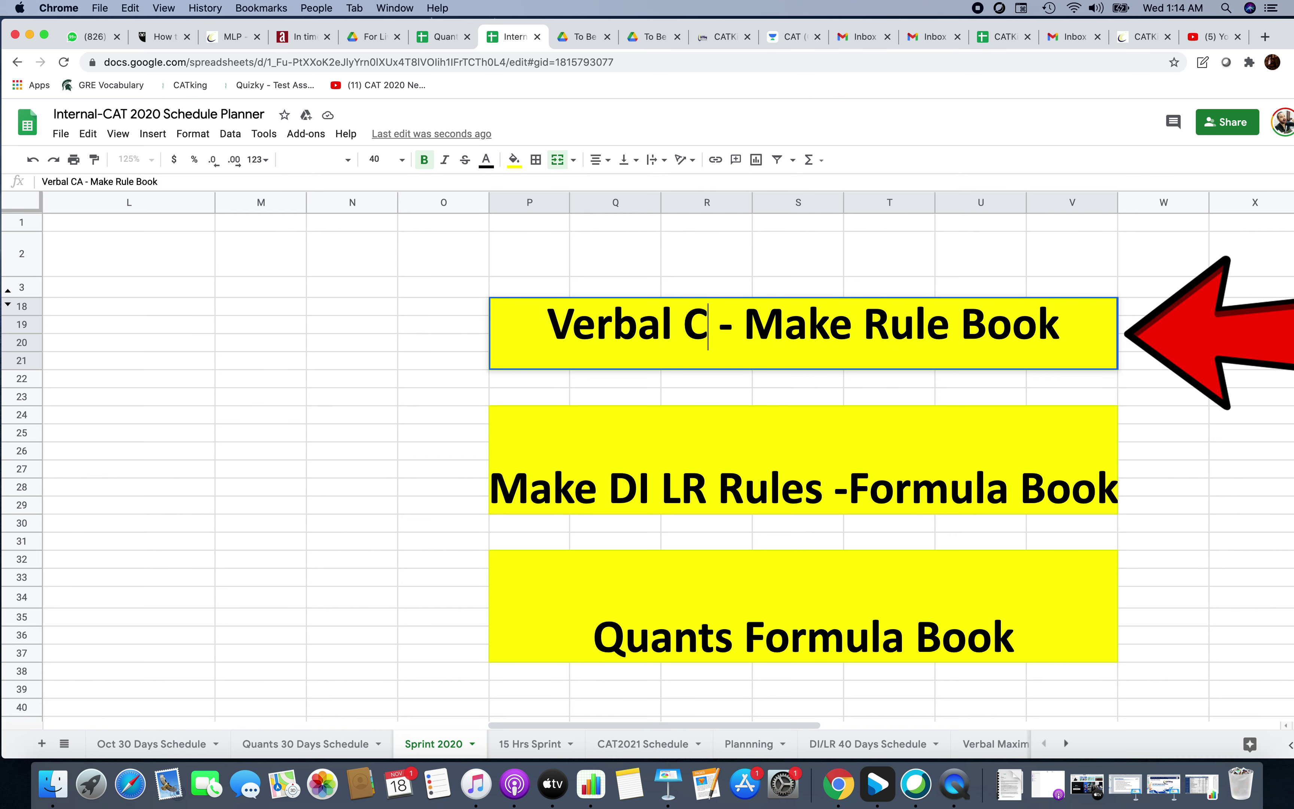
pyautogui.press('Return')
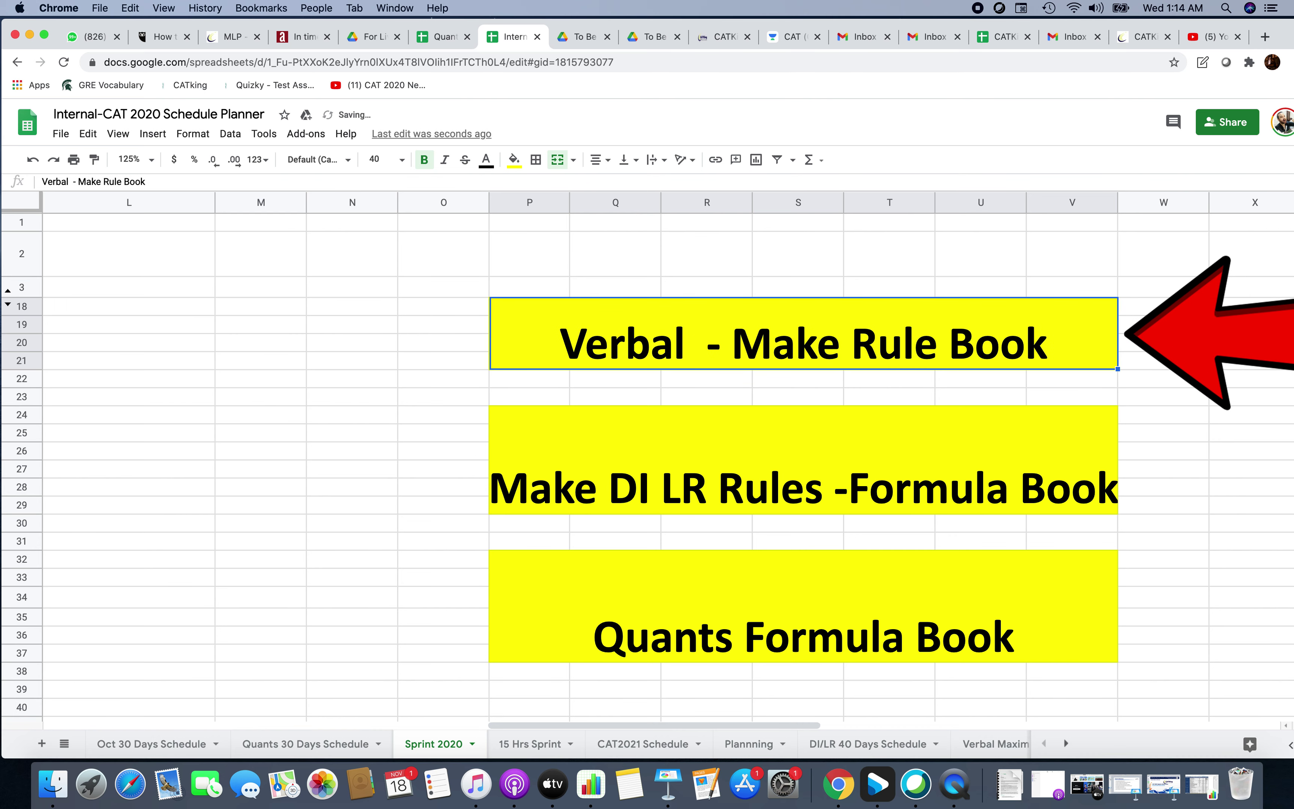
pyautogui.press('BackSpace')
pyautogui.click(582, 416)
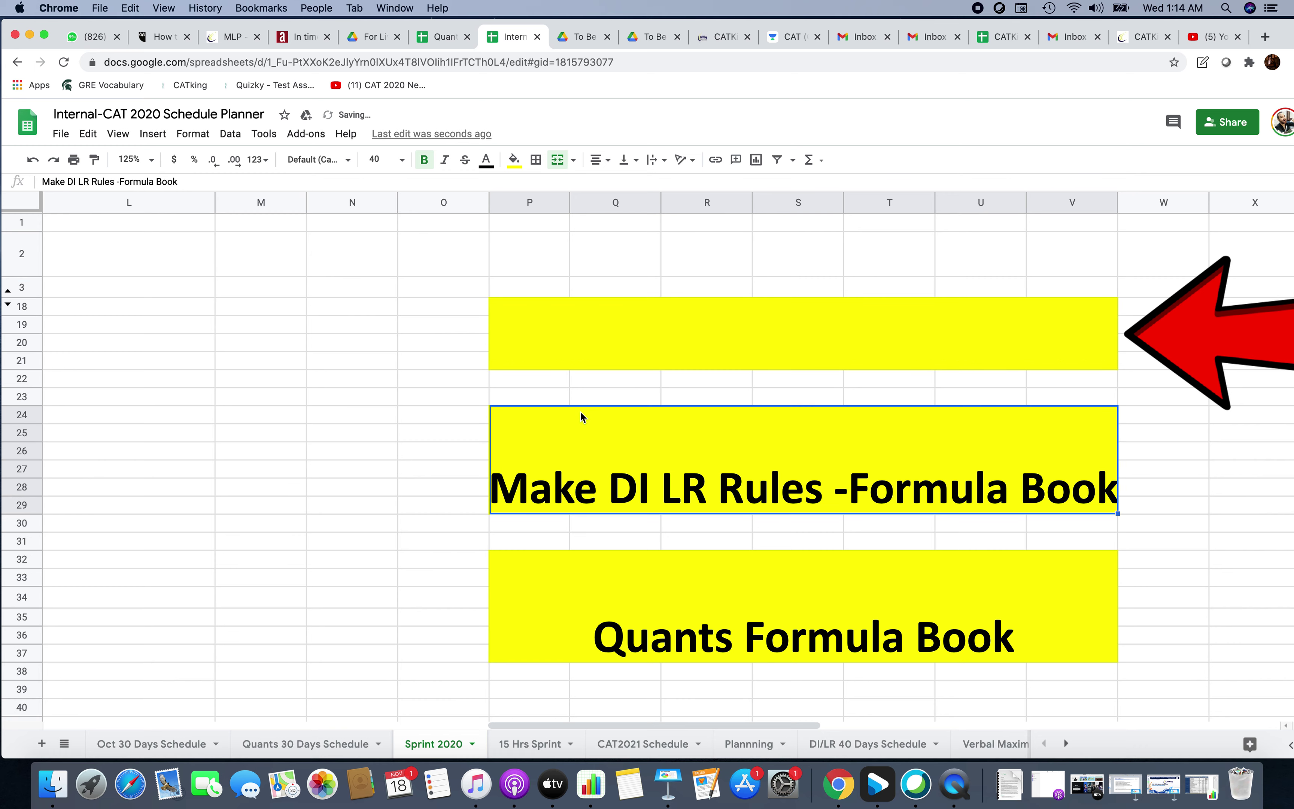
pyautogui.click(717, 324)
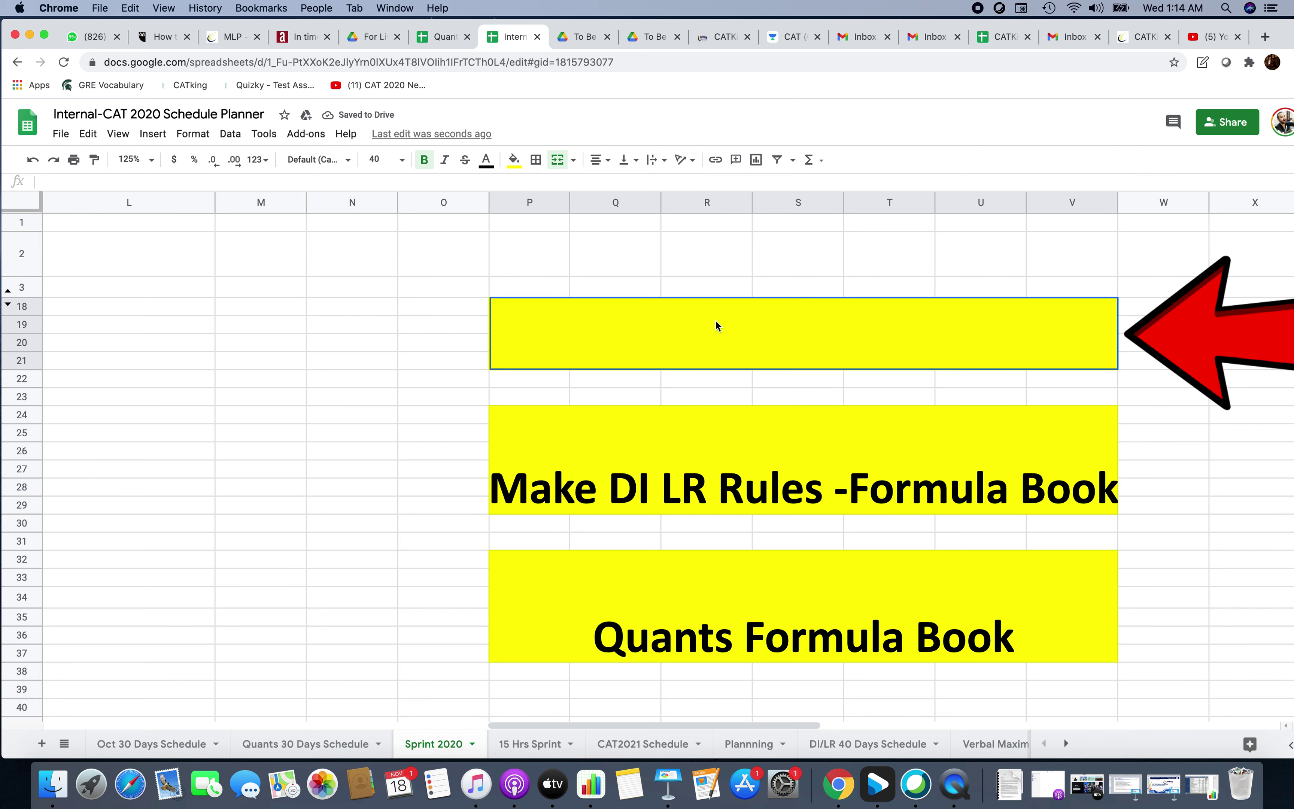
pyautogui.write('Verbal  - Make Rule Book')
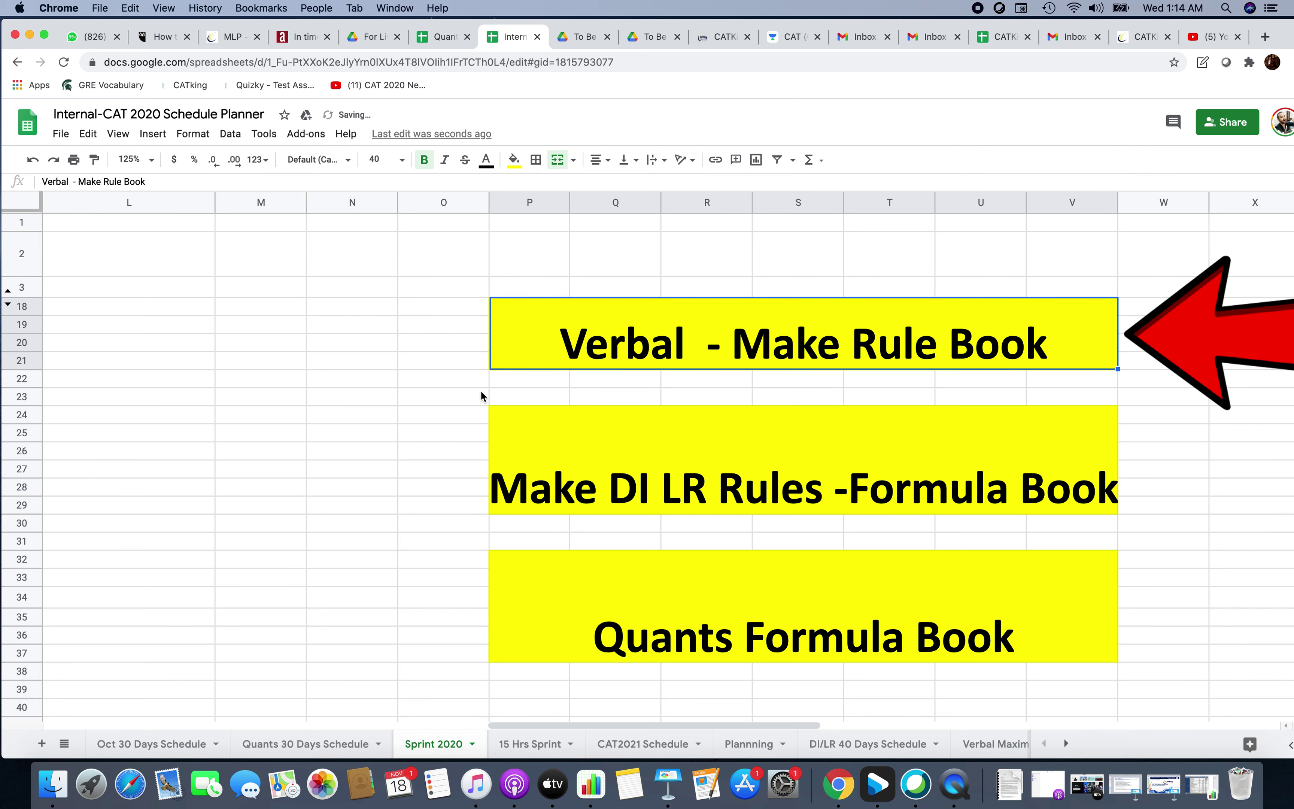
# Append "( RULES )" to the end of the Verbal banner text
pyautogui.doubleClick(1041, 350)
pyautogui.write('(')
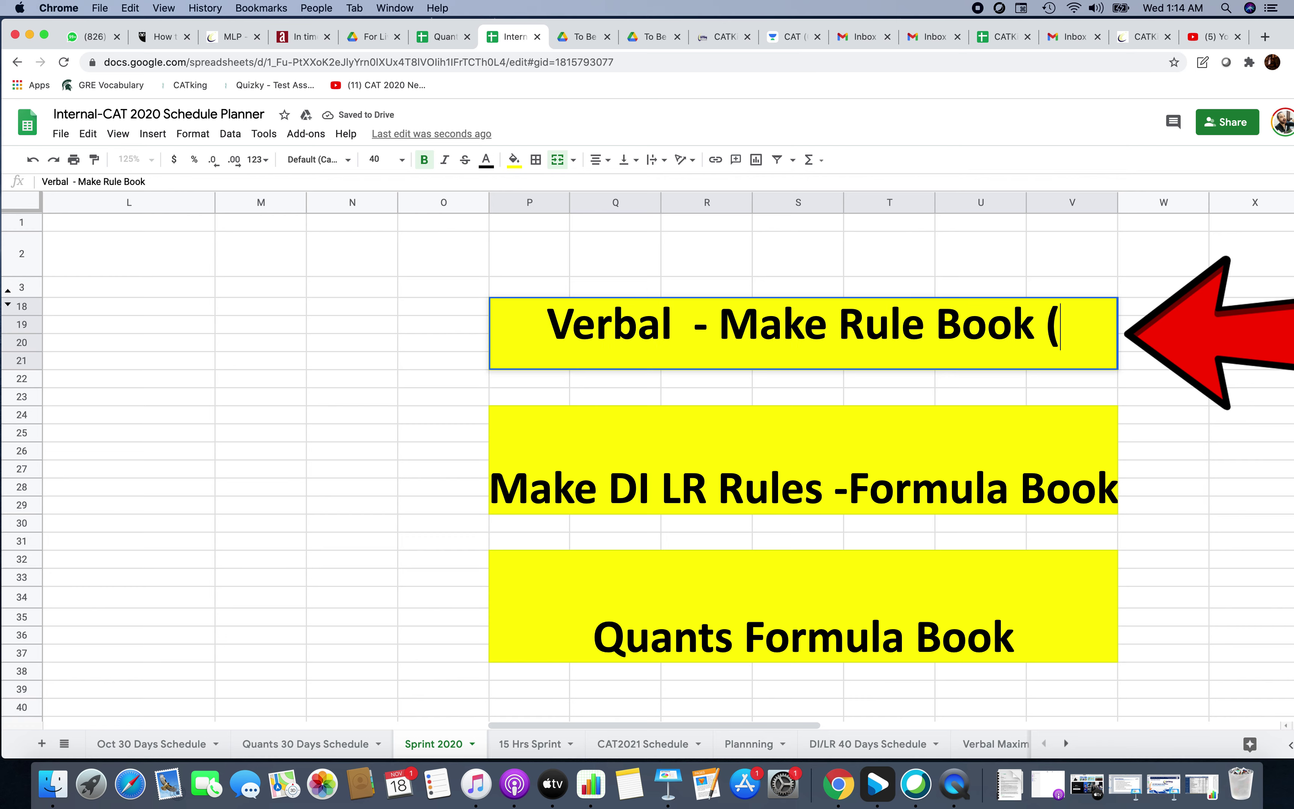
pyautogui.write(' RULES )')
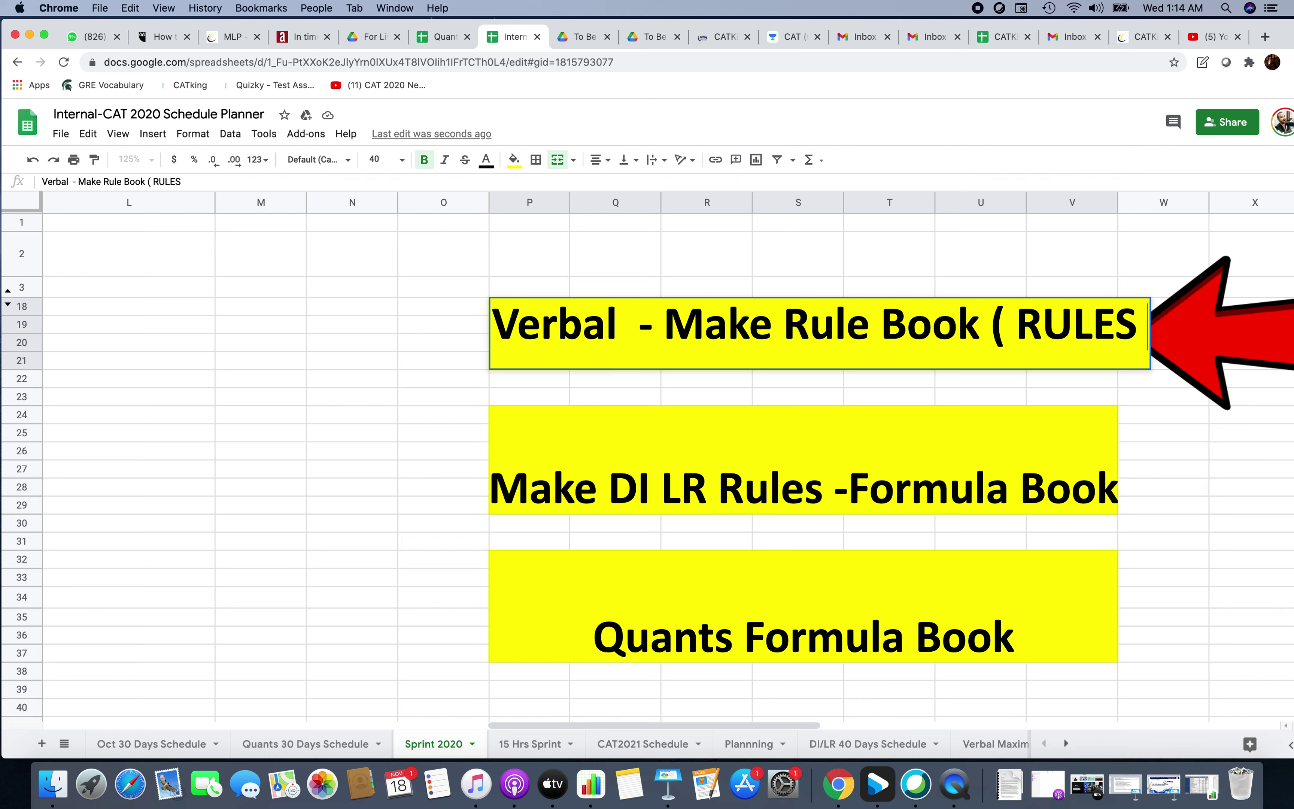
pyautogui.press('BackSpace')
pyautogui.press('BackSpace')
pyautogui.press('BackSpace')
pyautogui.press('BackSpace')
pyautogui.press('BackSpace')
pyautogui.press('BackSpace')
pyautogui.press('BackSpace')
pyautogui.press('BackSpace')
pyautogui.press('BackSpace')
pyautogui.press('BackSpace')
pyautogui.press('BackSpace')
pyautogui.press('BackSpace')
pyautogui.press('BackSpace')
pyautogui.press('BackSpace')
pyautogui.press('BackSpace')
pyautogui.press('BackSpace')
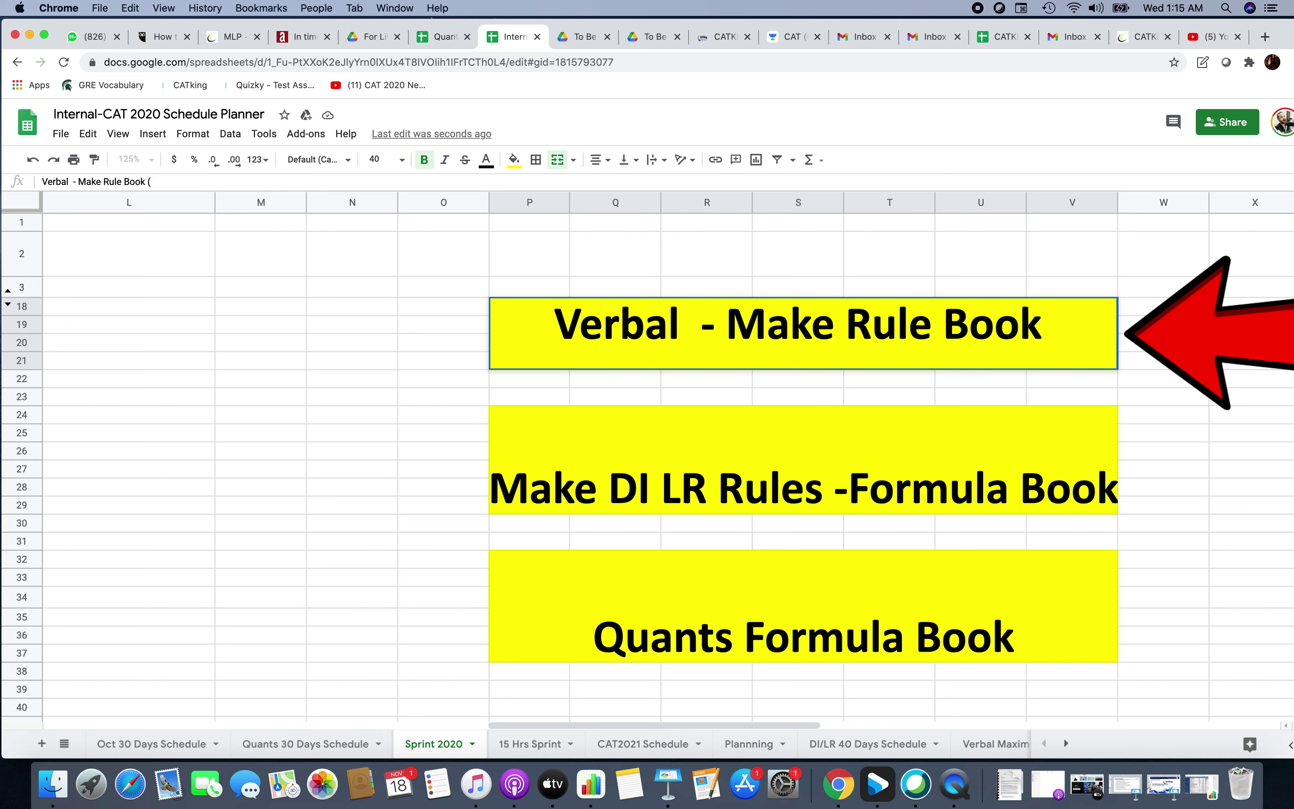
pyautogui.press('BackSpace')
pyautogui.press('BackSpace')
pyautogui.press('BackSpace')
pyautogui.write('20')
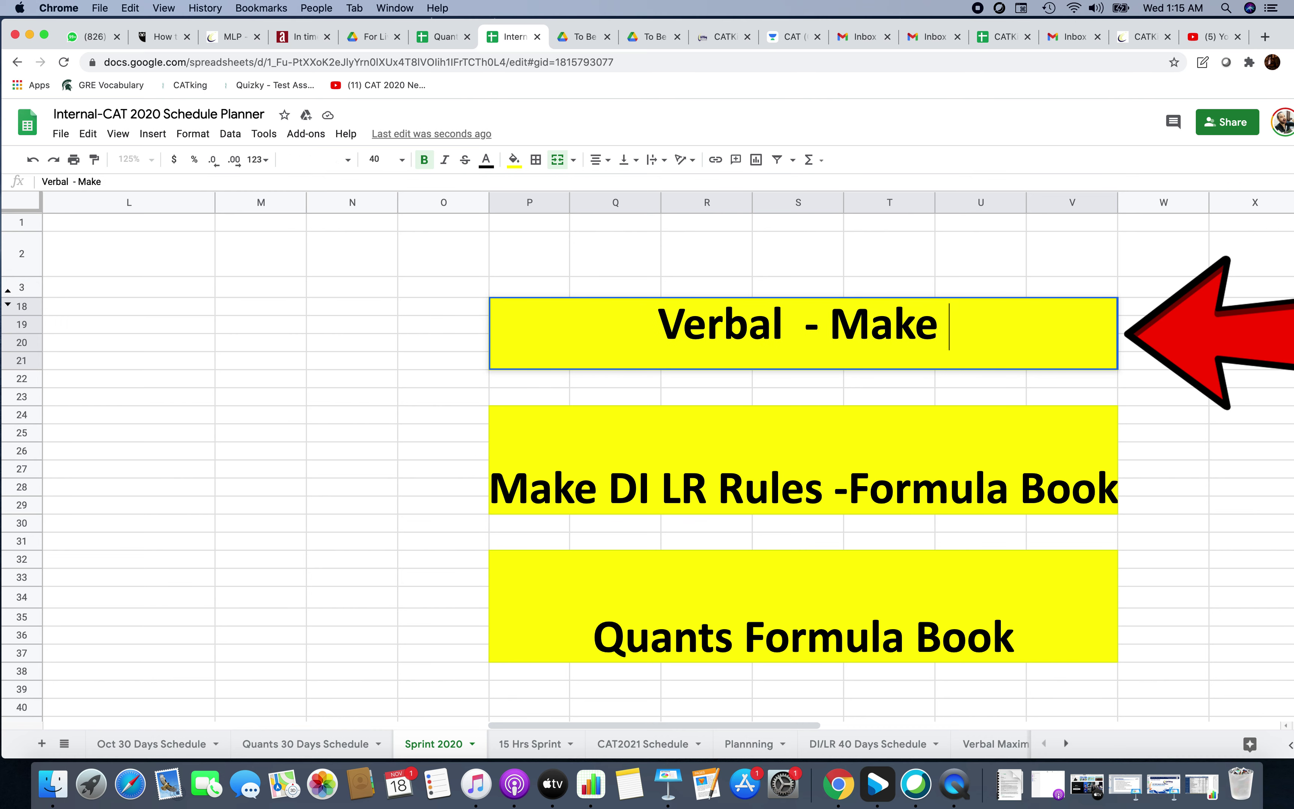
pyautogui.write('18, 2')
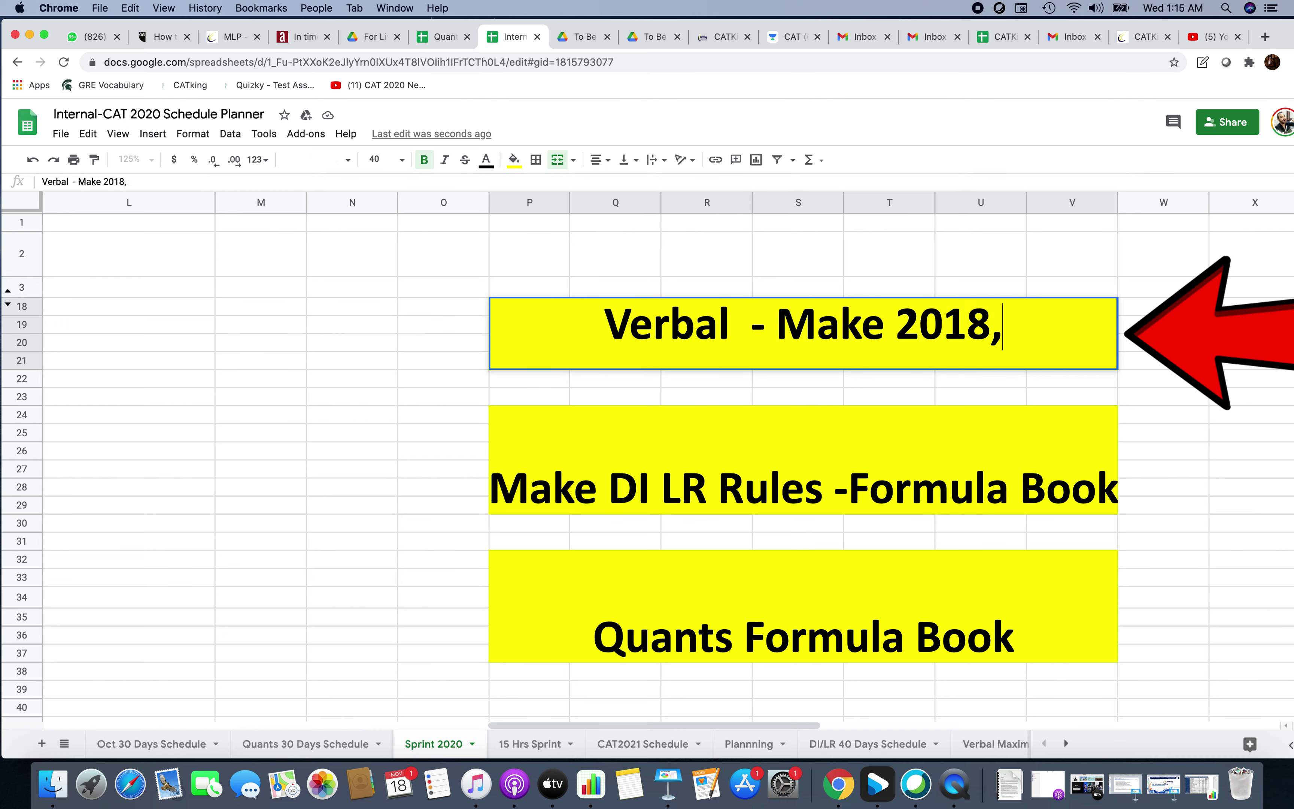
pyautogui.press('BackSpace')
pyautogui.press('BackSpace')
pyautogui.press('BackSpace')
pyautogui.press('BackSpace')
pyautogui.press('BackSpace')
pyautogui.press('BackSpace')
pyautogui.press('BackSpace')
pyautogui.press('BackSpace')
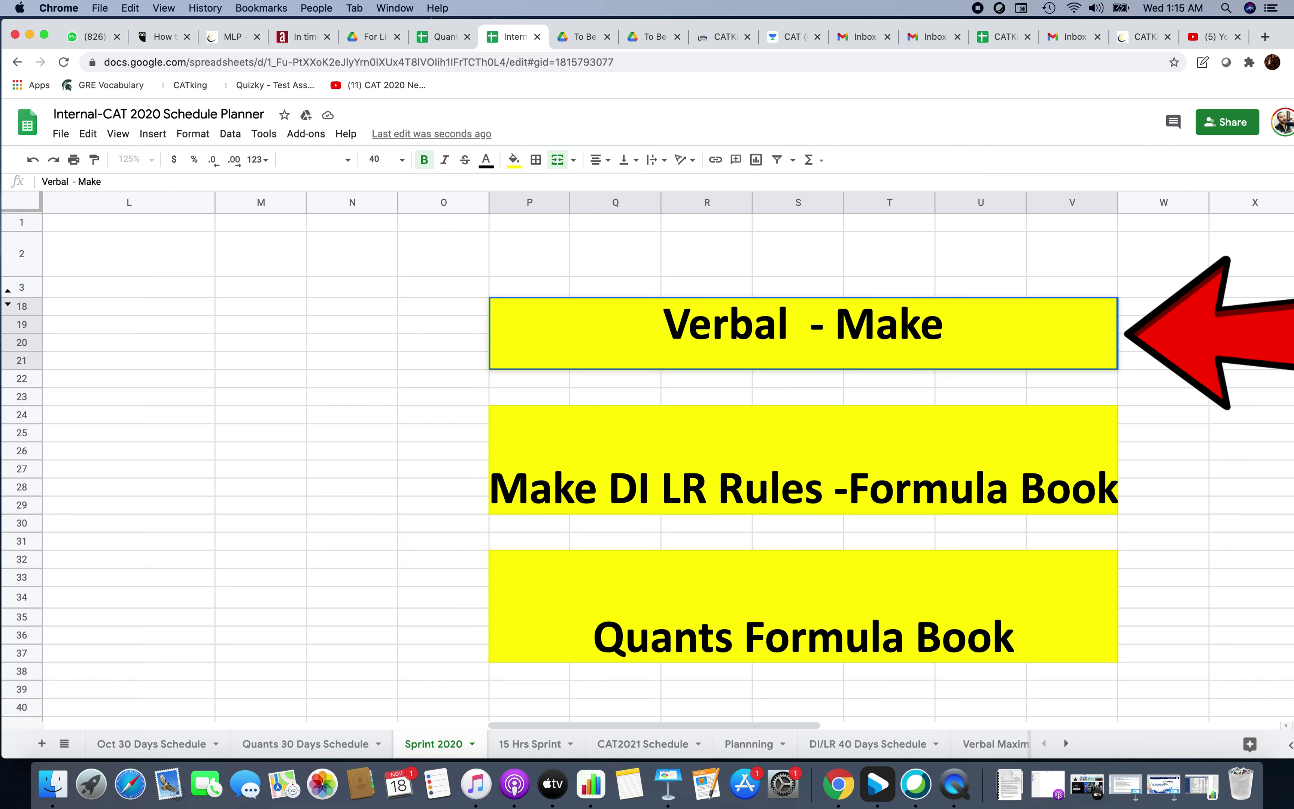
pyautogui.hotkey('ctrl', 'z')
pyautogui.press('BackSpace')
pyautogui.press('BackSpace')
pyautogui.press('BackSpace')
pyautogui.press('BackSpace')
pyautogui.press('BackSpace')
pyautogui.press('BackSpace')
pyautogui.press('BackSpace')
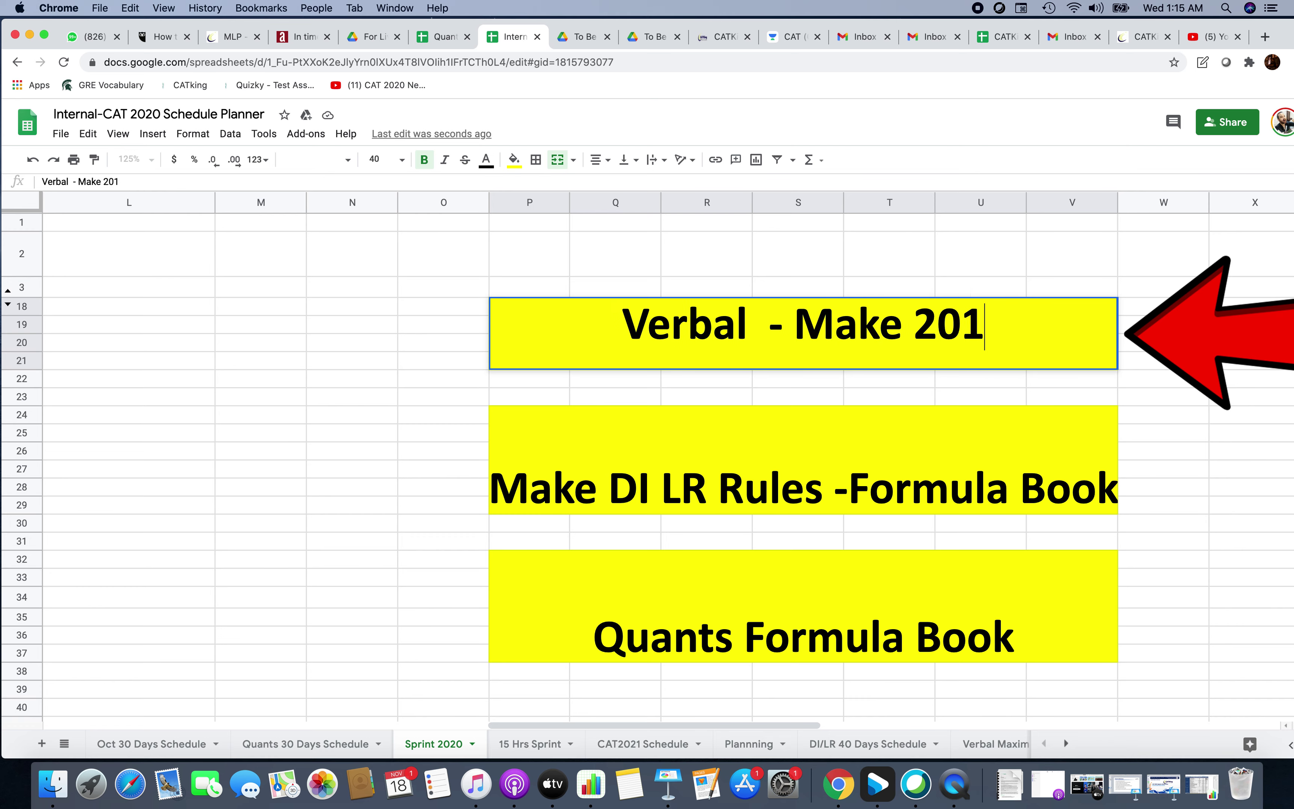
pyautogui.write('Rule Book ( RULES )')
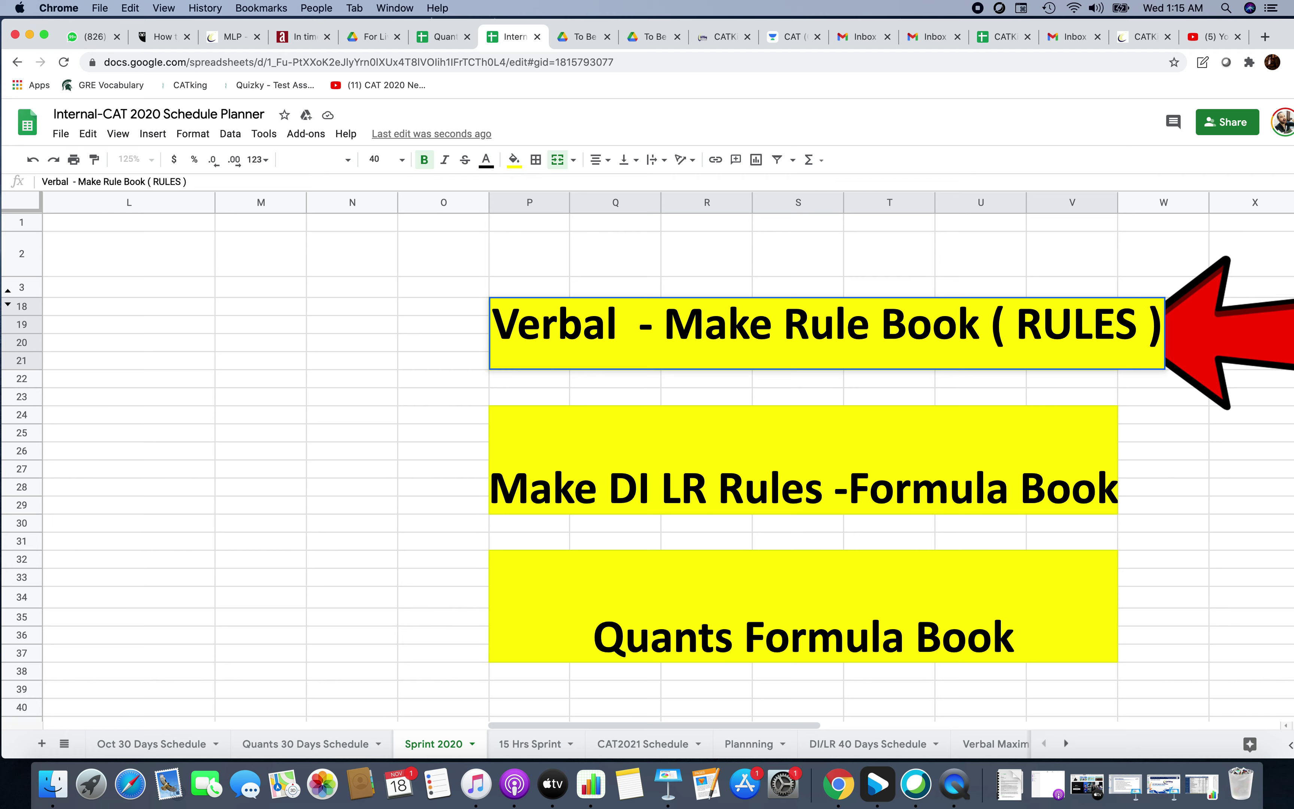
# Insert a space between the dash and "Formula Book" in the "Make DI LR Rules" banner
pyautogui.doubleClick(758, 491)
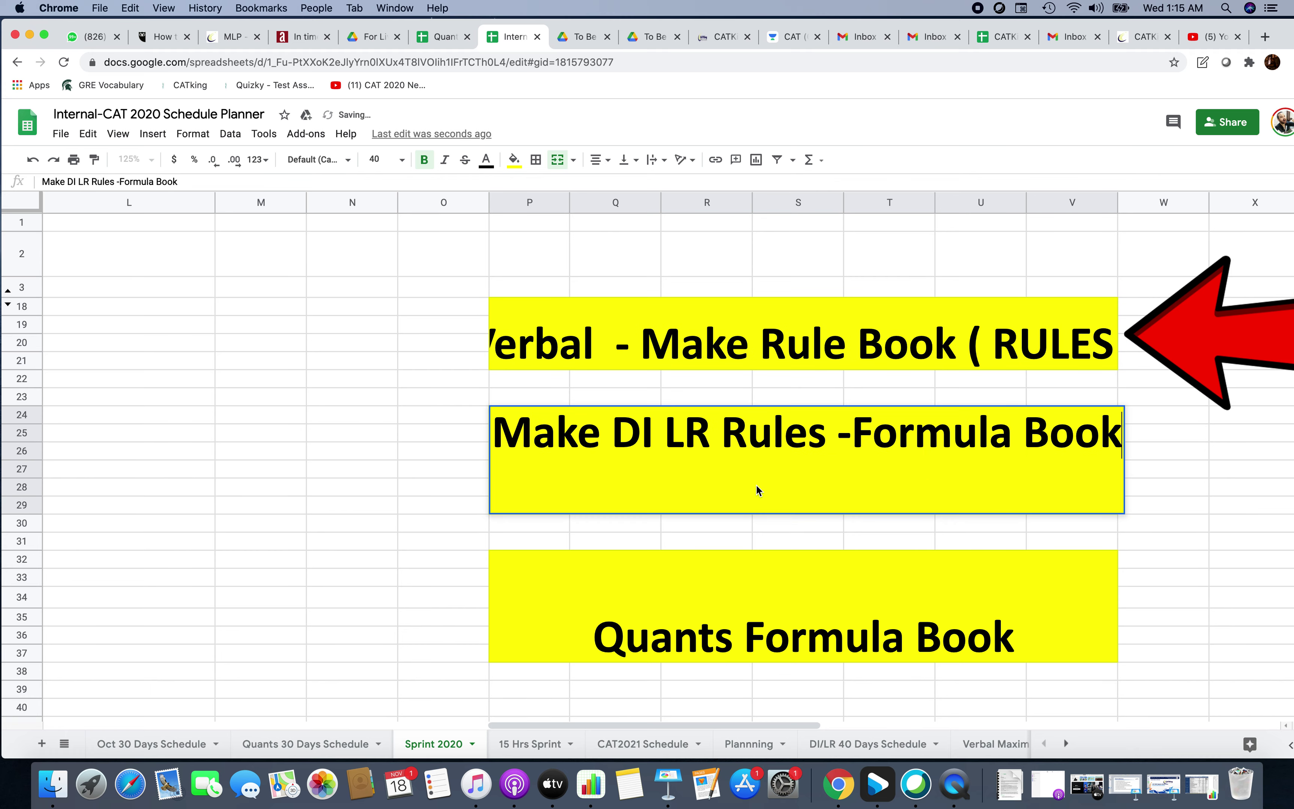
pyautogui.moveTo(618, 431); pyautogui.dragTo(702, 430)
pyautogui.click(702, 428)
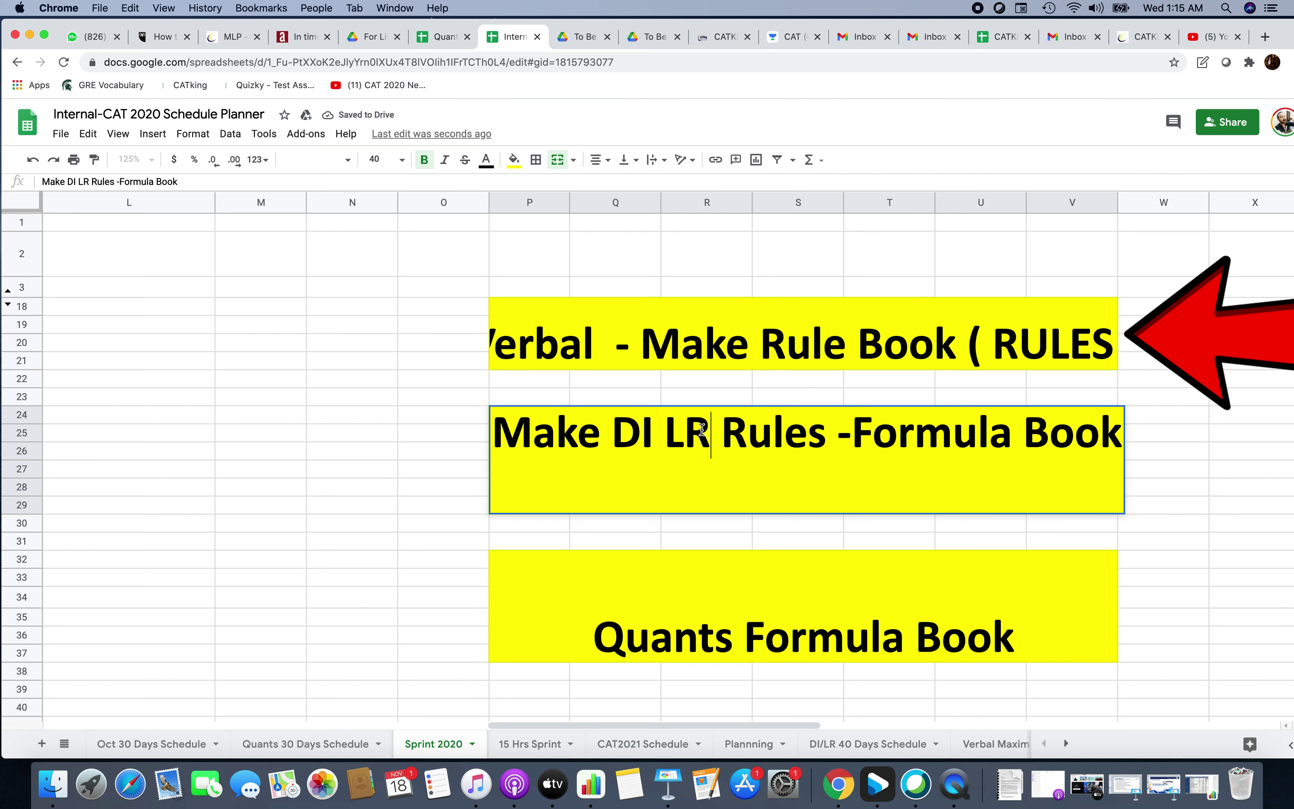
pyautogui.doubleClick(629, 434)
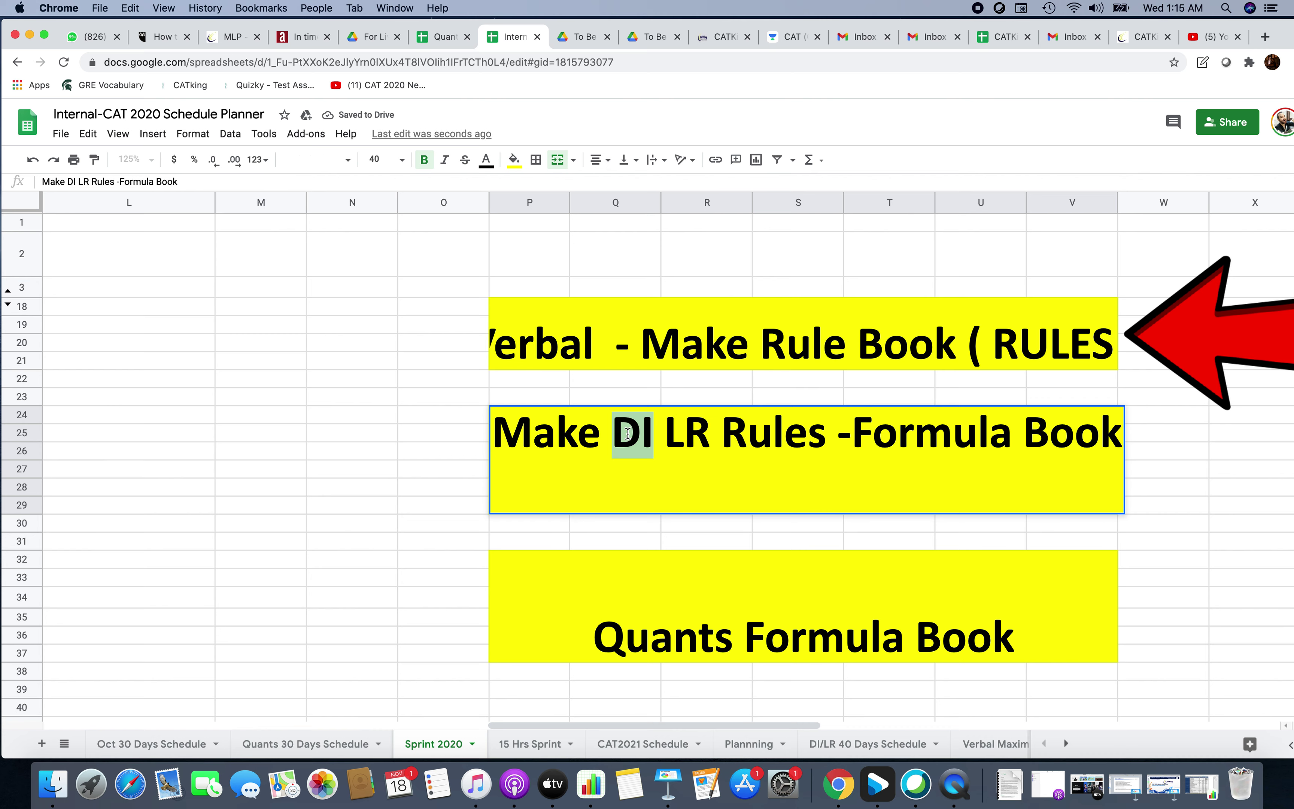
pyautogui.doubleClick(693, 435)
pyautogui.doubleClick(769, 441)
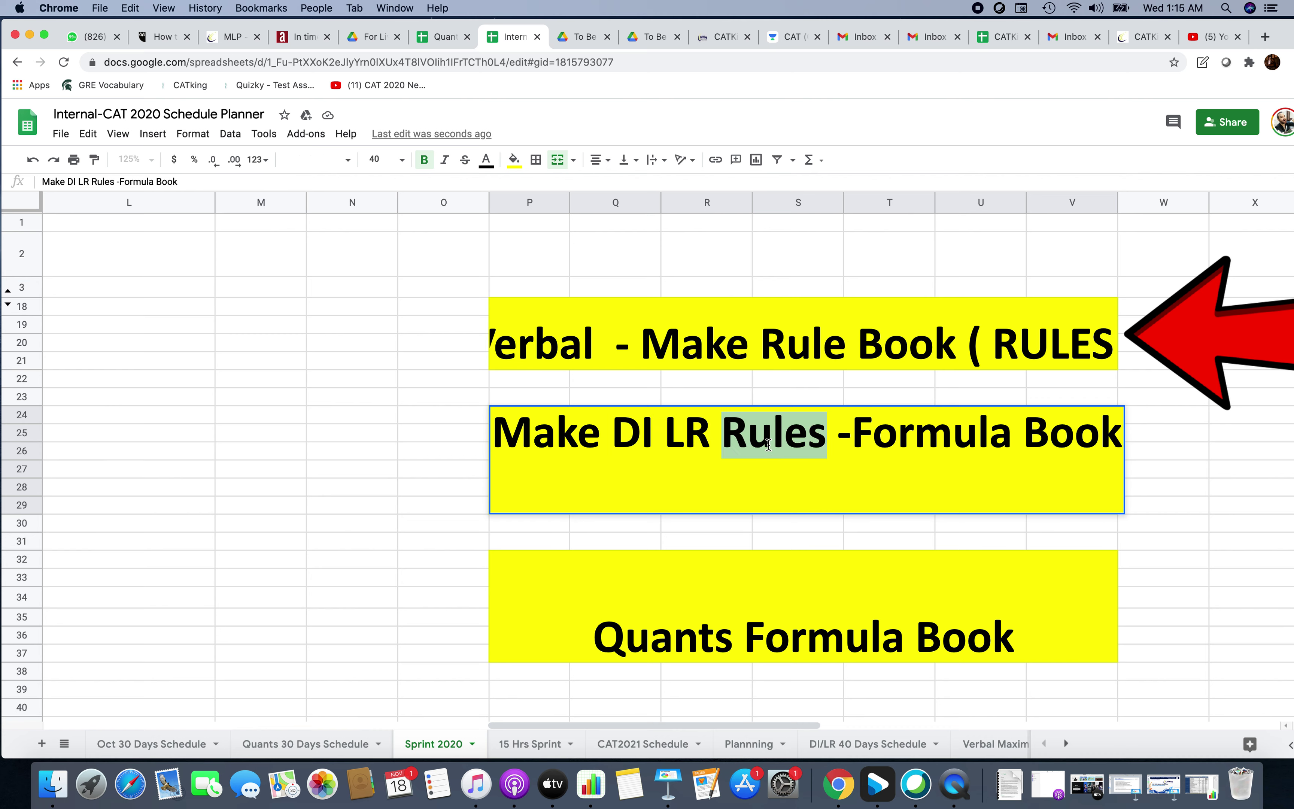
pyautogui.click(897, 441)
pyautogui.click(851, 436)
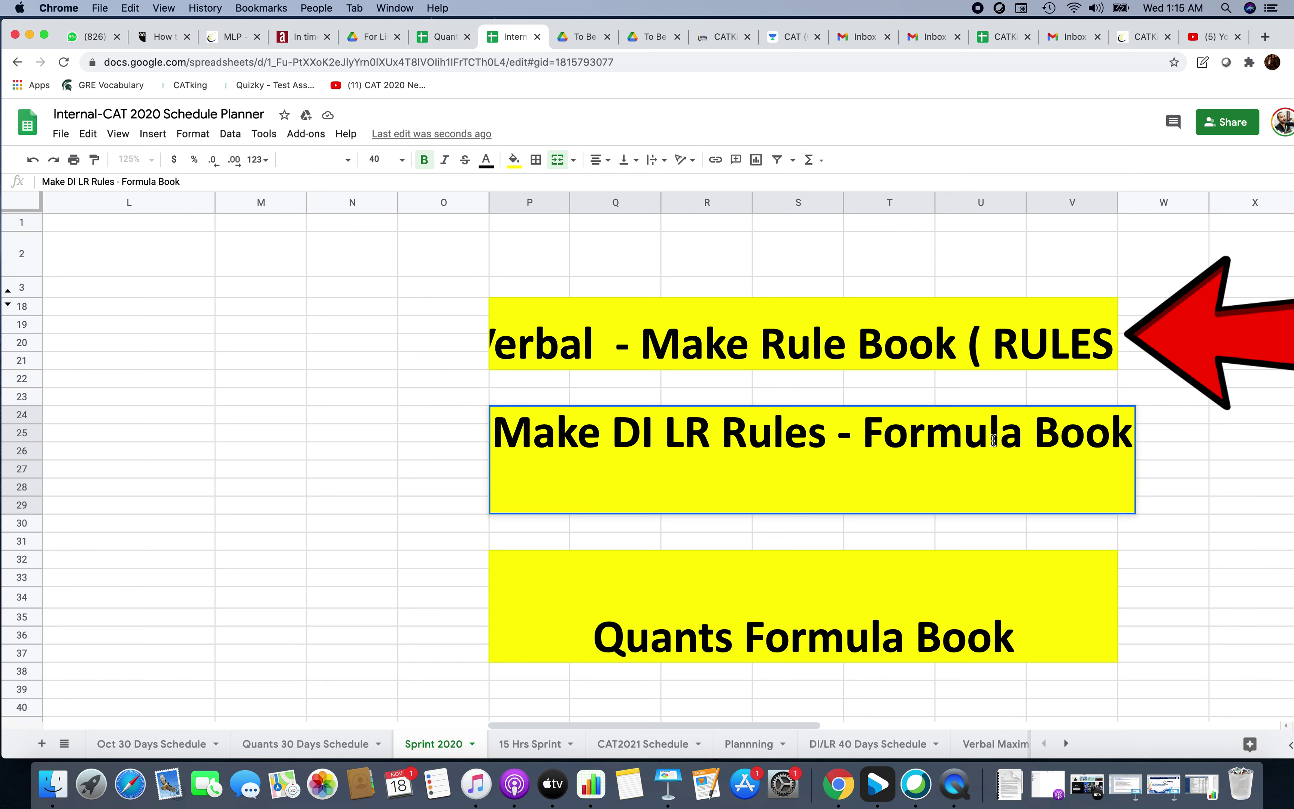
# Replace "Formula Book" with "NOTEs.. 1/6= 16" in the DI LR banner
pyautogui.moveTo(868, 439); pyautogui.dragTo(1135, 435)
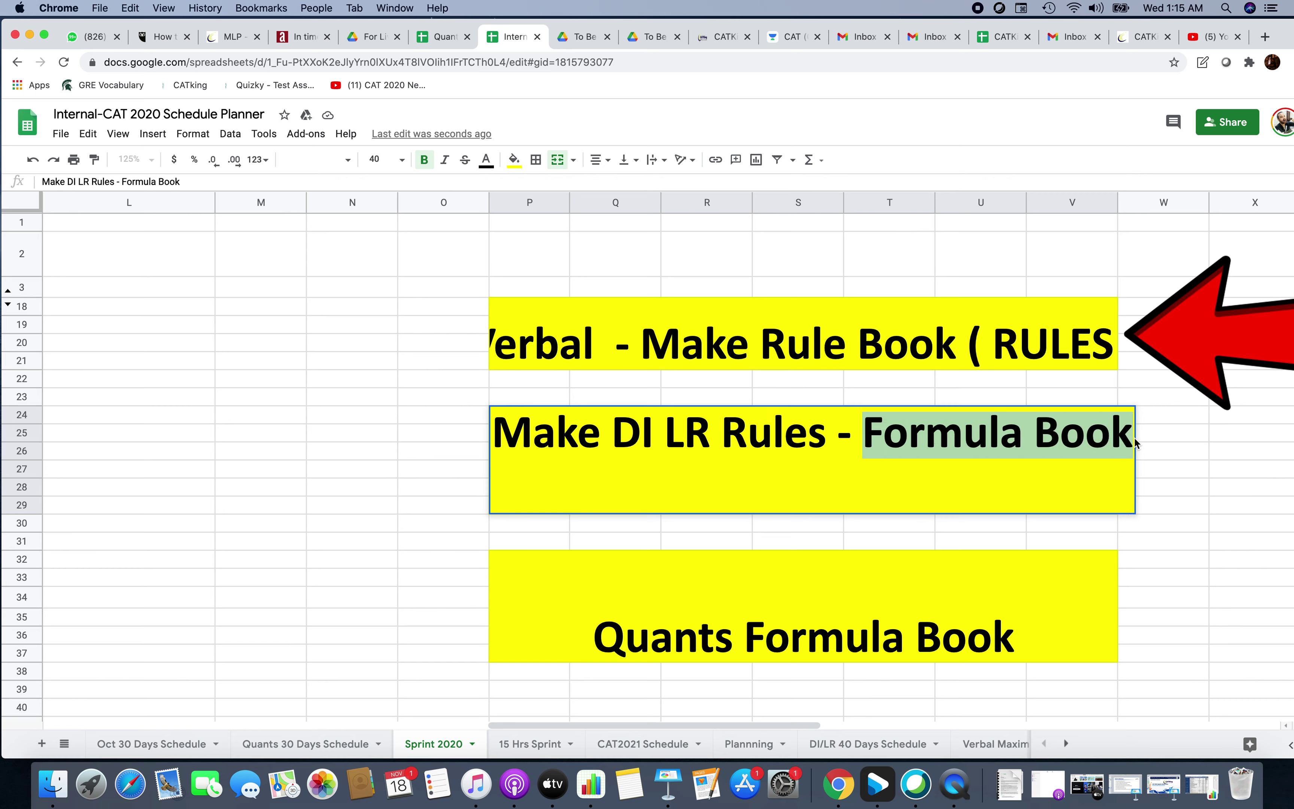
pyautogui.write('NOTEs.. ')
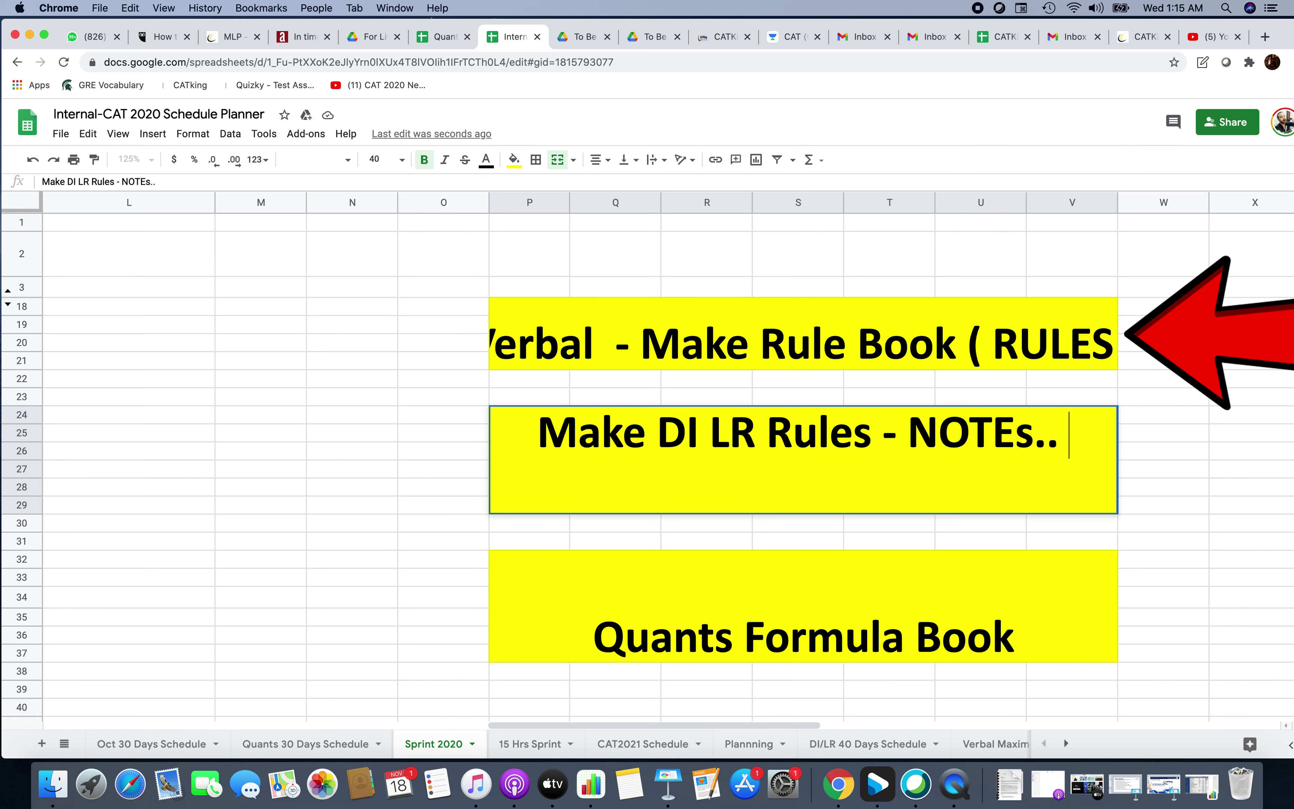
pyautogui.write('1/2')
pyautogui.press('BackSpace')
pyautogui.write('6')
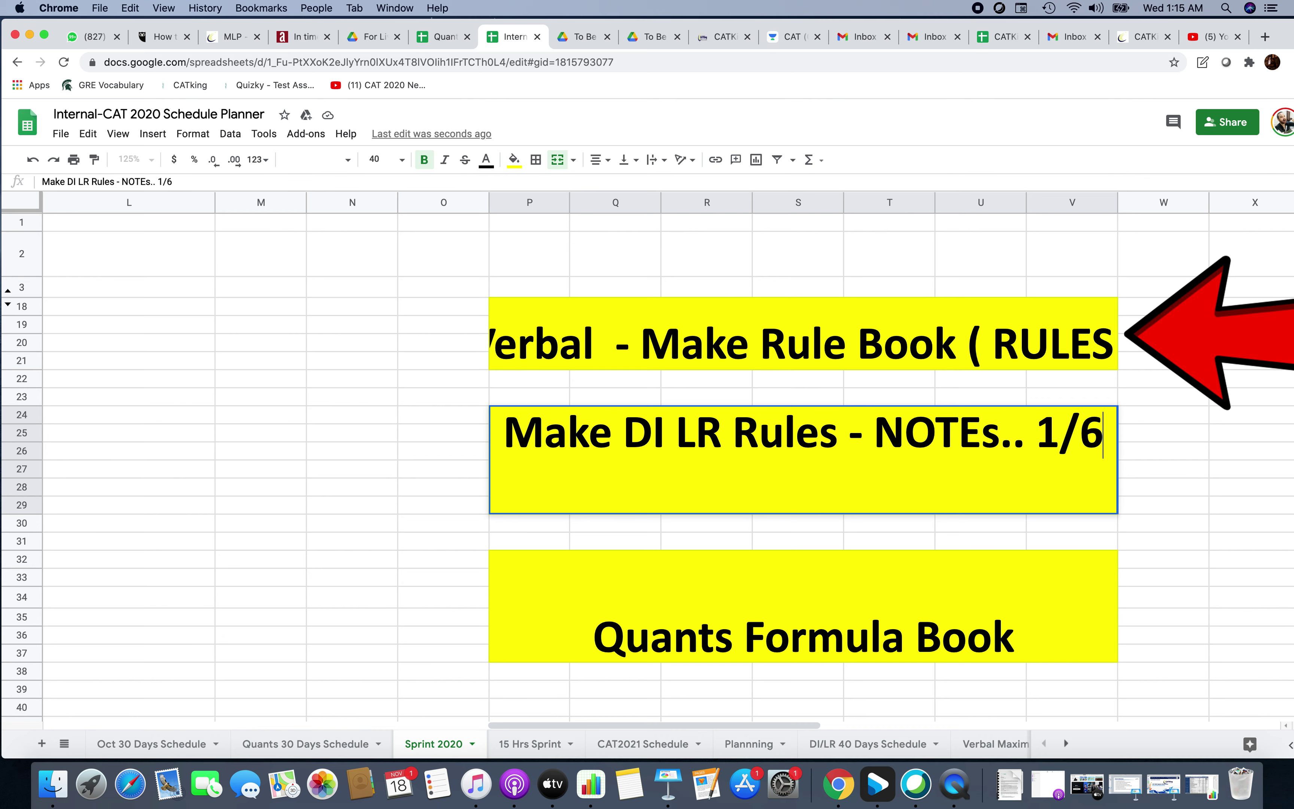
pyautogui.write('= 16')
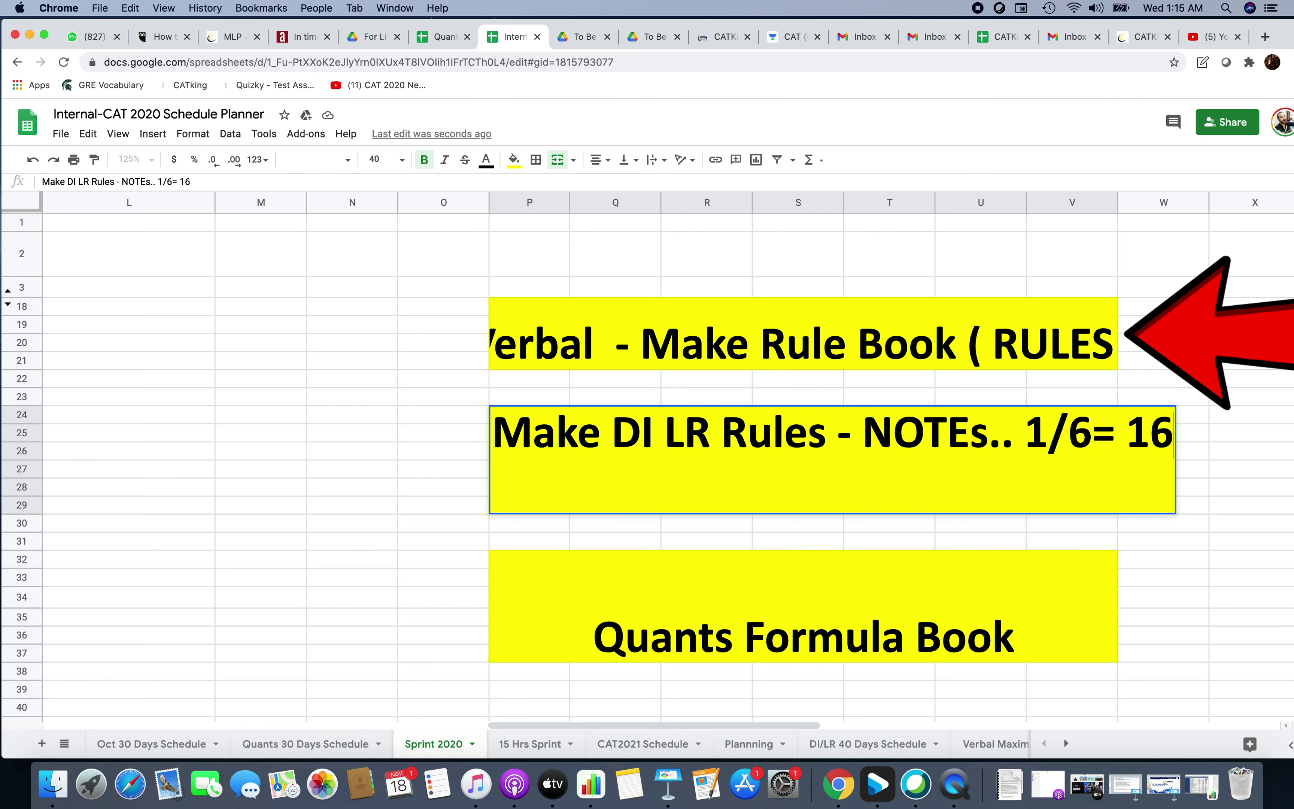
# Replace "NOTEs.. 1/6= 16" with "16.67 % ..36 = 6" in the DI LR banner
pyautogui.press('BackSpace')
pyautogui.press('BackSpace')
pyautogui.press('BackSpace')
pyautogui.press('BackSpace')
pyautogui.press('BackSpace')
pyautogui.press('BackSpace')
pyautogui.press('BackSpace')
pyautogui.press('BackSpace')
pyautogui.press('BackSpace')
pyautogui.press('BackSpace')
pyautogui.press('BackSpace')
pyautogui.press('BackSpace')
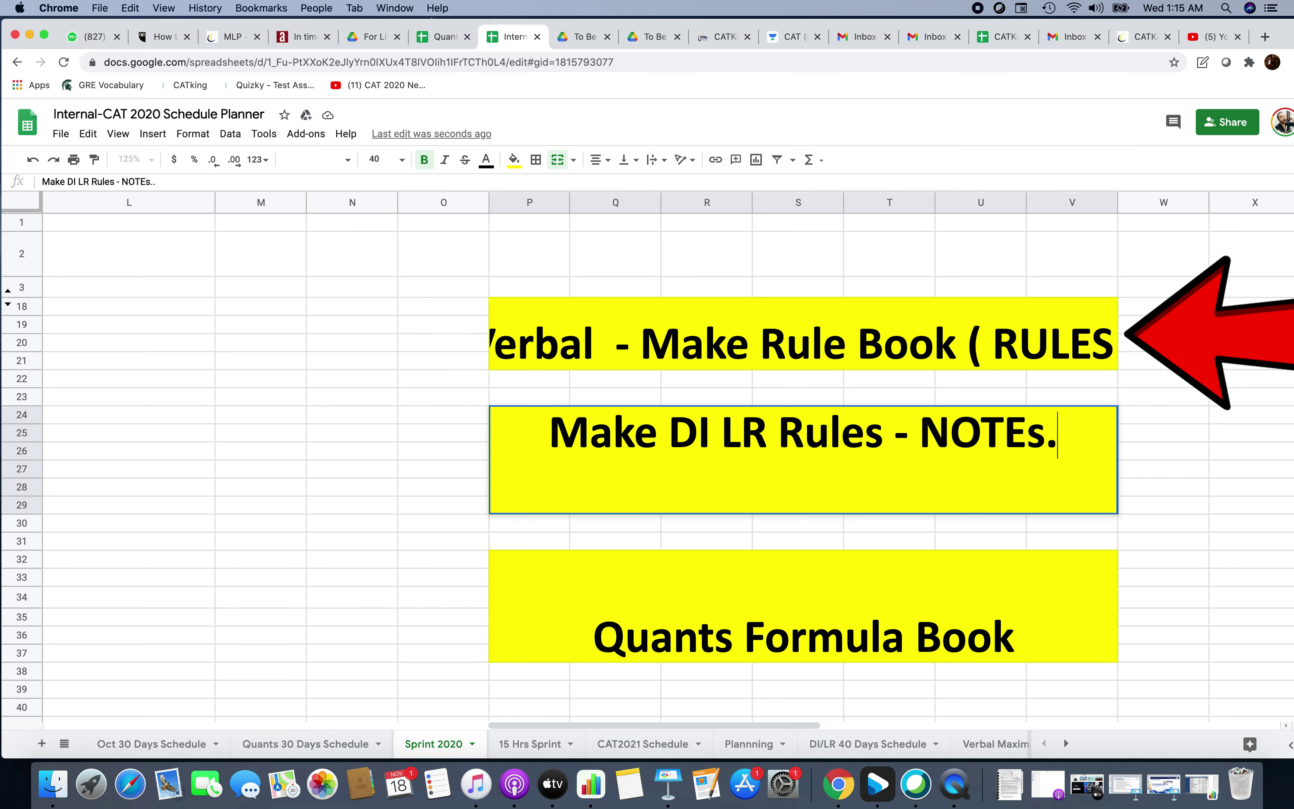
pyautogui.press('BackSpace')
pyautogui.press('BackSpace')
pyautogui.press('BackSpace')
pyautogui.write('1')
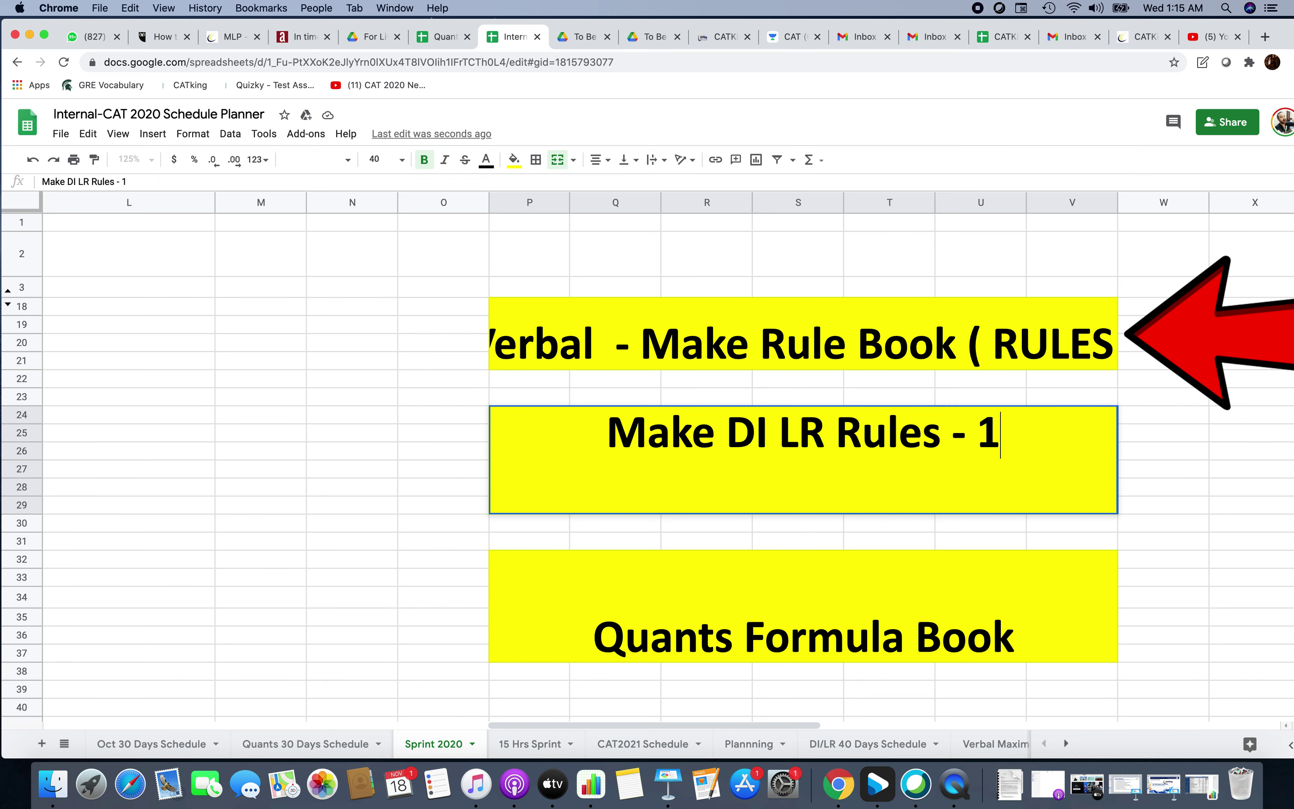
pyautogui.write('6.67 ')
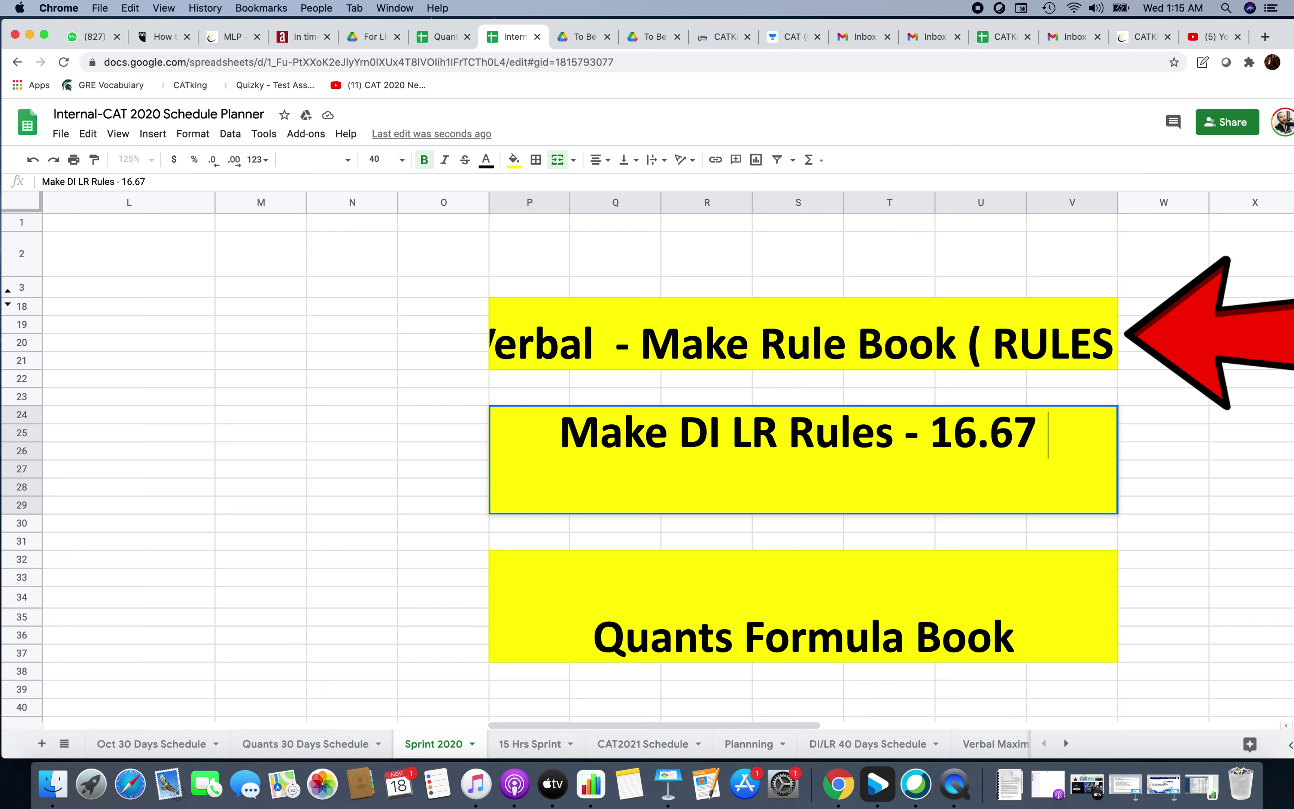
pyautogui.write('% ..')
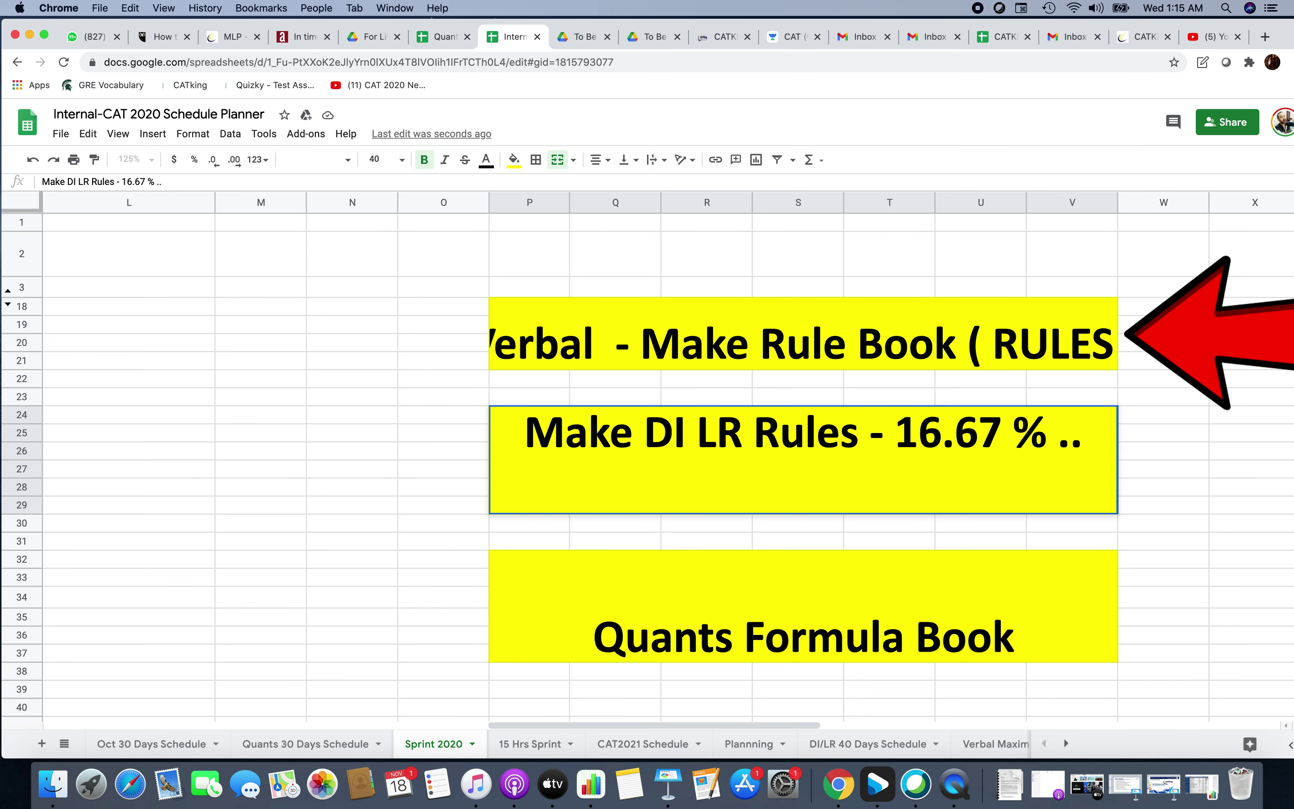
pyautogui.write('36 = ')
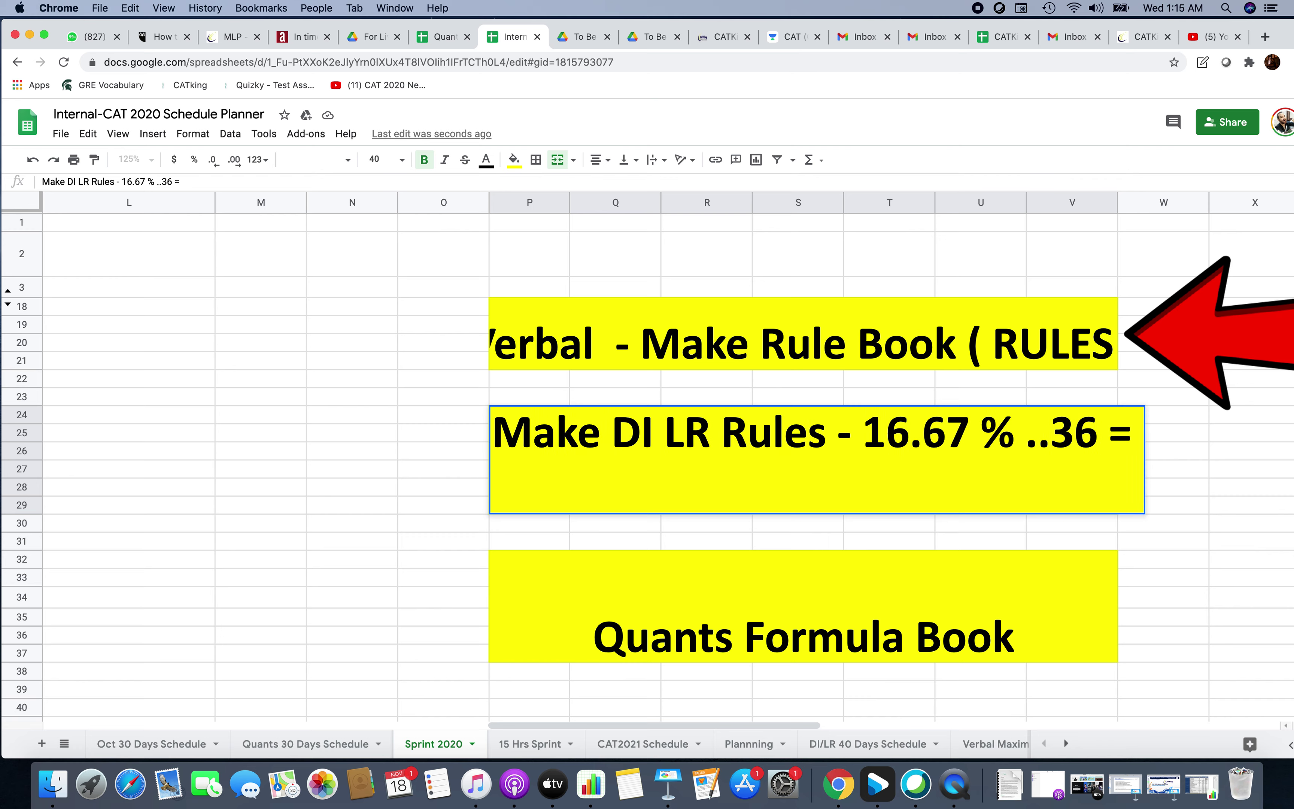
pyautogui.write('6')
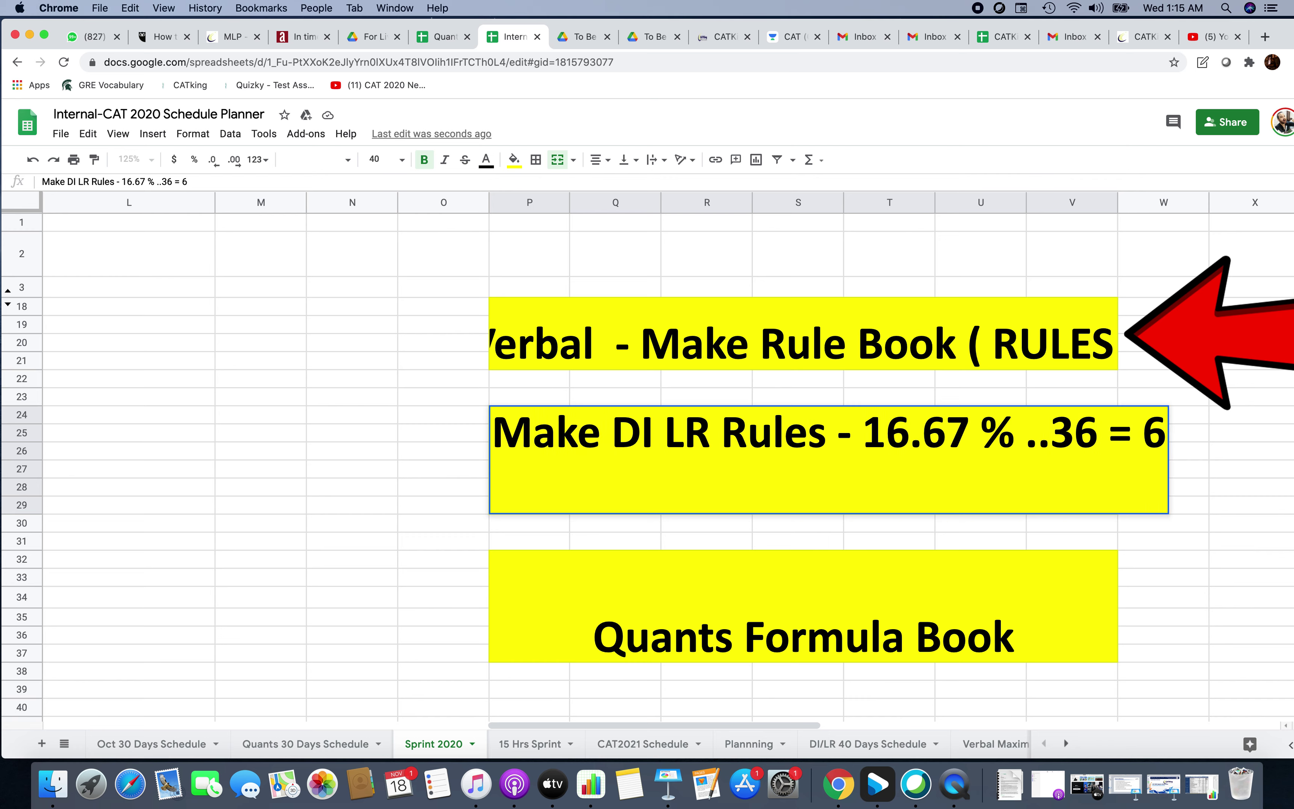
# Shorten the DI LR banner's text to "Make DI LR Rules"
pyautogui.press('BackSpace')
pyautogui.press('BackSpace')
pyautogui.press('BackSpace')
pyautogui.press('BackSpace')
pyautogui.press('BackSpace')
pyautogui.press('BackSpace')
pyautogui.press('BackSpace')
pyautogui.press('BackSpace')
pyautogui.press('BackSpace')
pyautogui.press('BackSpace')
pyautogui.press('BackSpace')
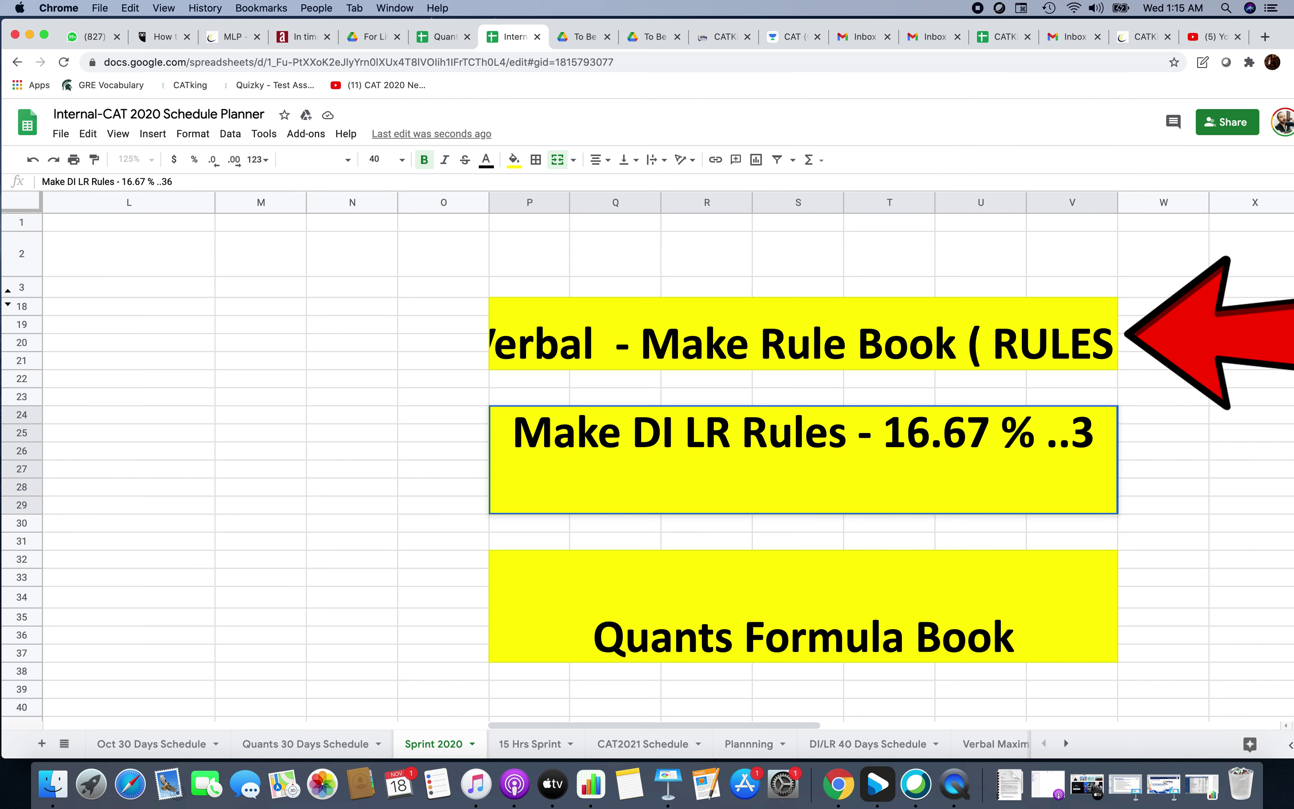
pyautogui.press('BackSpace')
pyautogui.press('BackSpace')
pyautogui.press('BackSpace')
pyautogui.press('BackSpace')
pyautogui.press('BackSpace')
pyautogui.press('BackSpace')
pyautogui.press('BackSpace')
pyautogui.press('BackSpace')
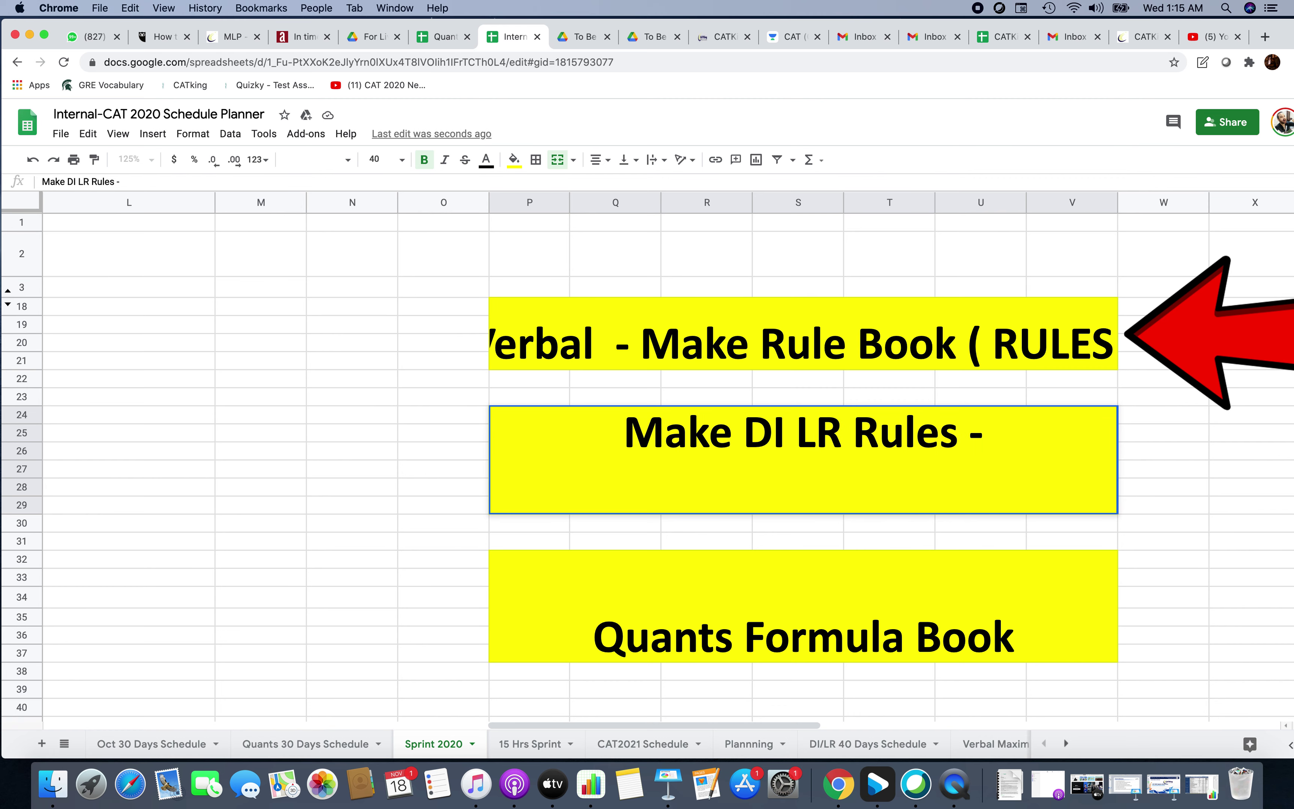
pyautogui.press('Return')
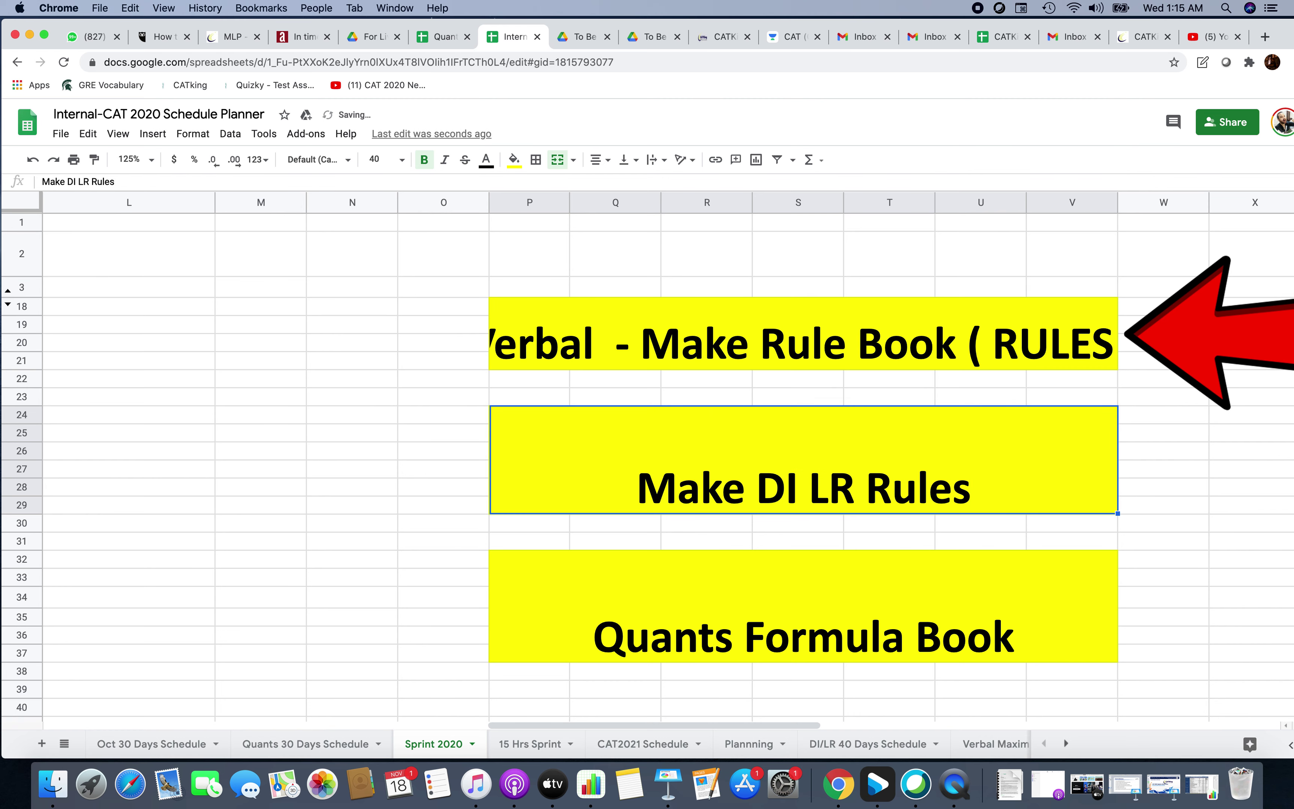
# Move the red arrow beside the "Quants Formula Book" banner, pointing at it
pyautogui.click(1096, 603)
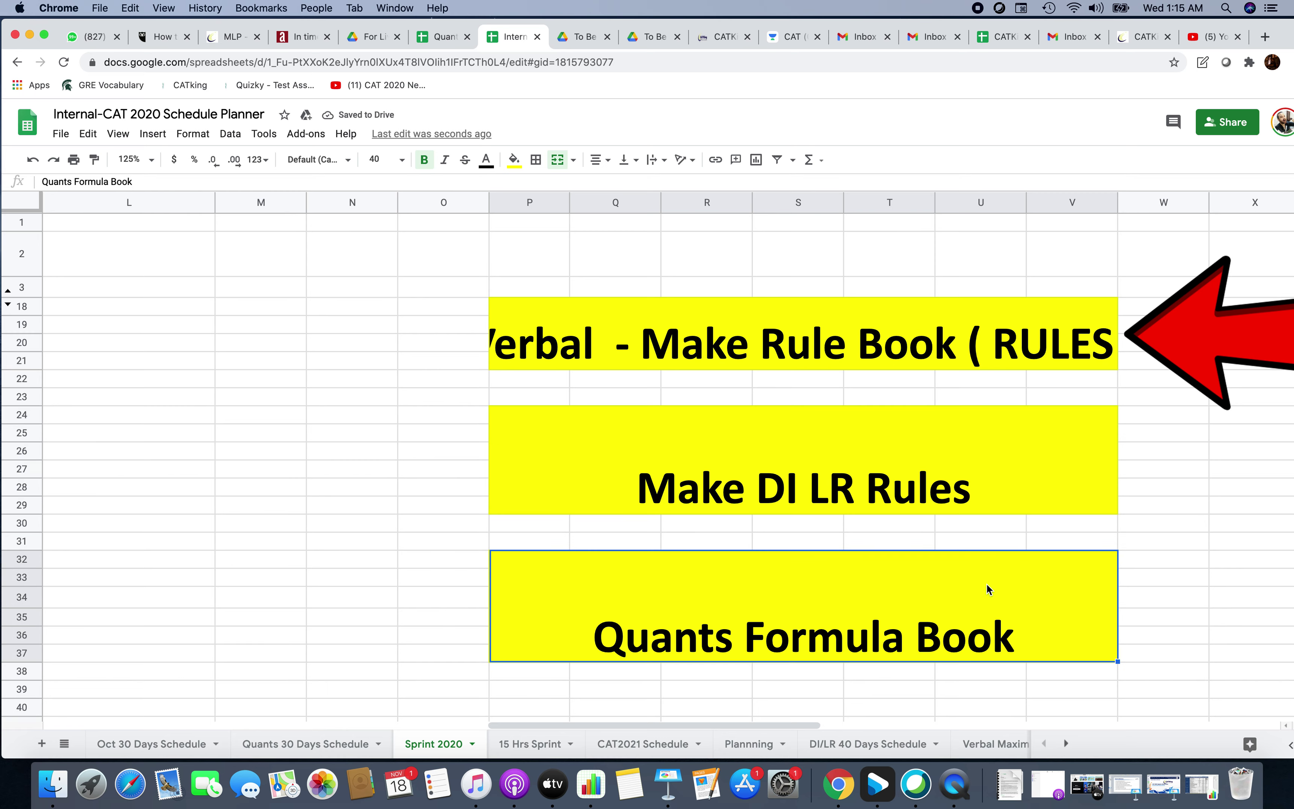
pyautogui.moveTo(1205, 329)
pyautogui.mouseDown()
pyautogui.moveTo(1209, 583)
pyautogui.moveTo(1080, 518)
pyautogui.moveTo(760, 525)
pyautogui.moveTo(797, 551)
pyautogui.moveTo(1206, 593)
pyautogui.moveTo(890, 592)
pyautogui.moveTo(1171, 607)
pyautogui.moveTo(1205, 592)
pyautogui.moveTo(1170, 599)
pyautogui.mouseUp()
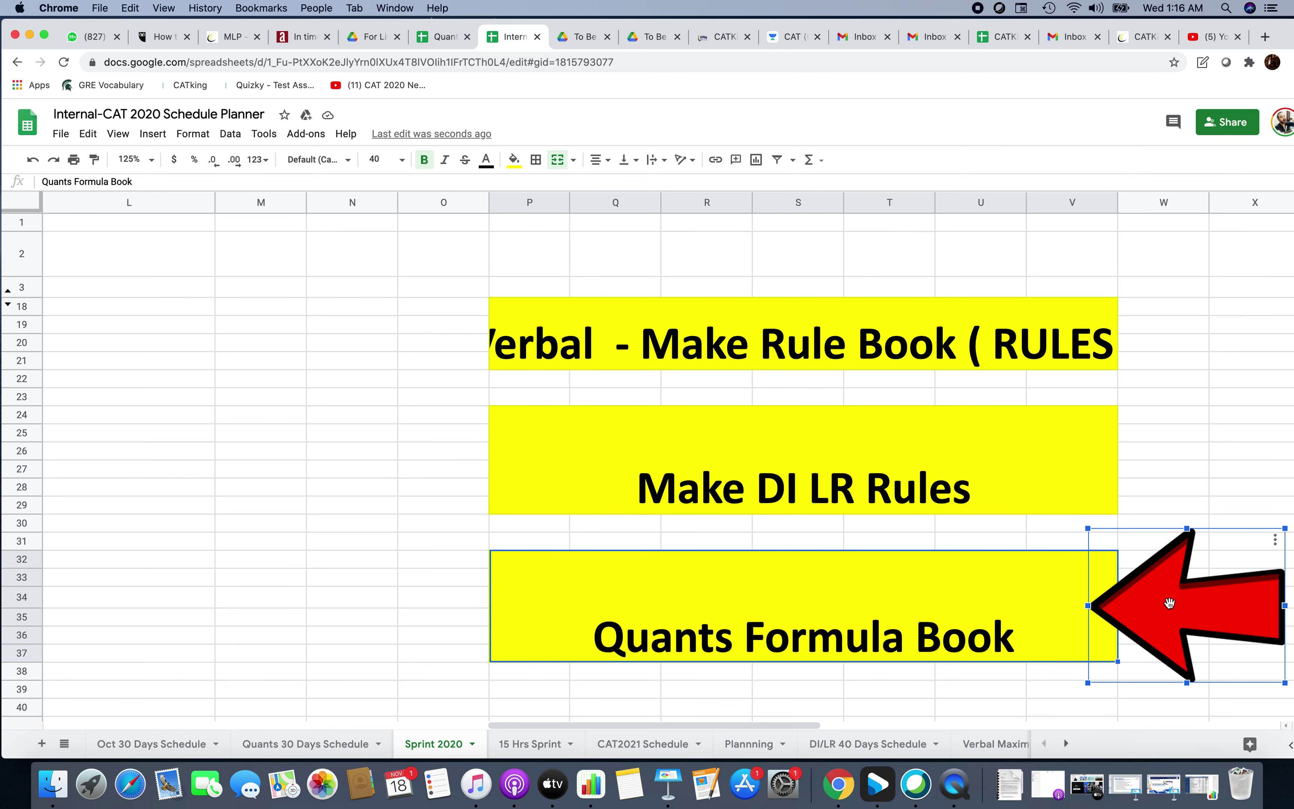
pyautogui.doubleClick(826, 646)
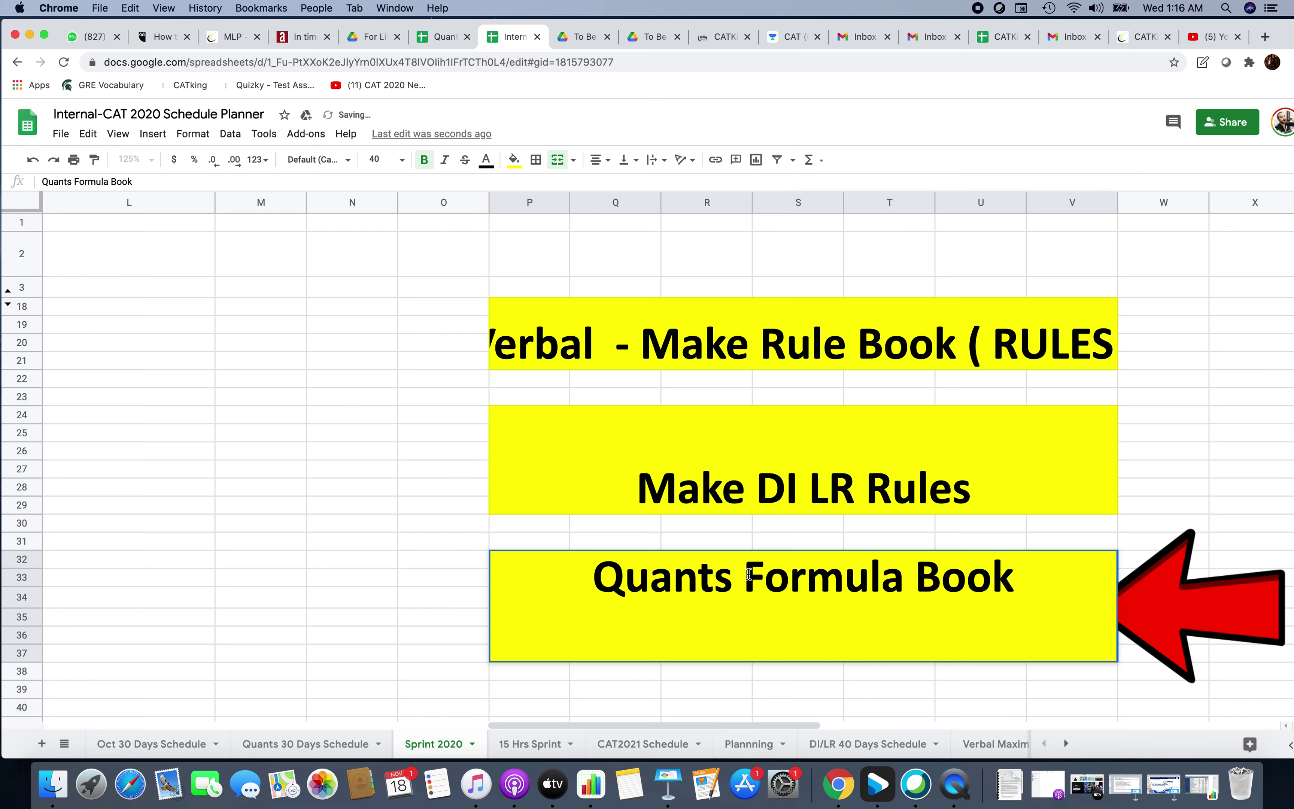
pyautogui.click(1152, 608)
pyautogui.moveTo(1150, 604); pyautogui.dragTo(1220, 559)
pyautogui.click(1012, 615)
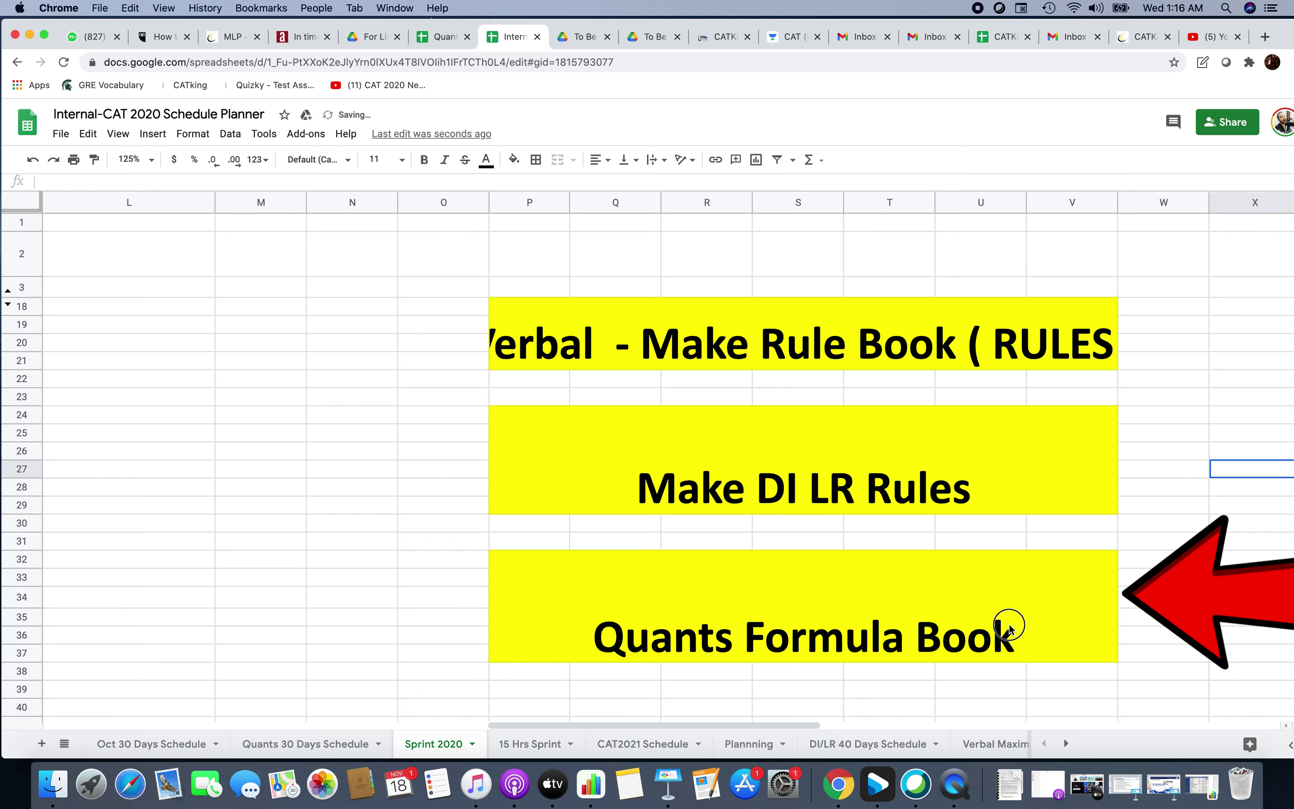
pyautogui.click(1168, 606)
pyautogui.moveTo(1168, 607); pyautogui.dragTo(1173, 620)
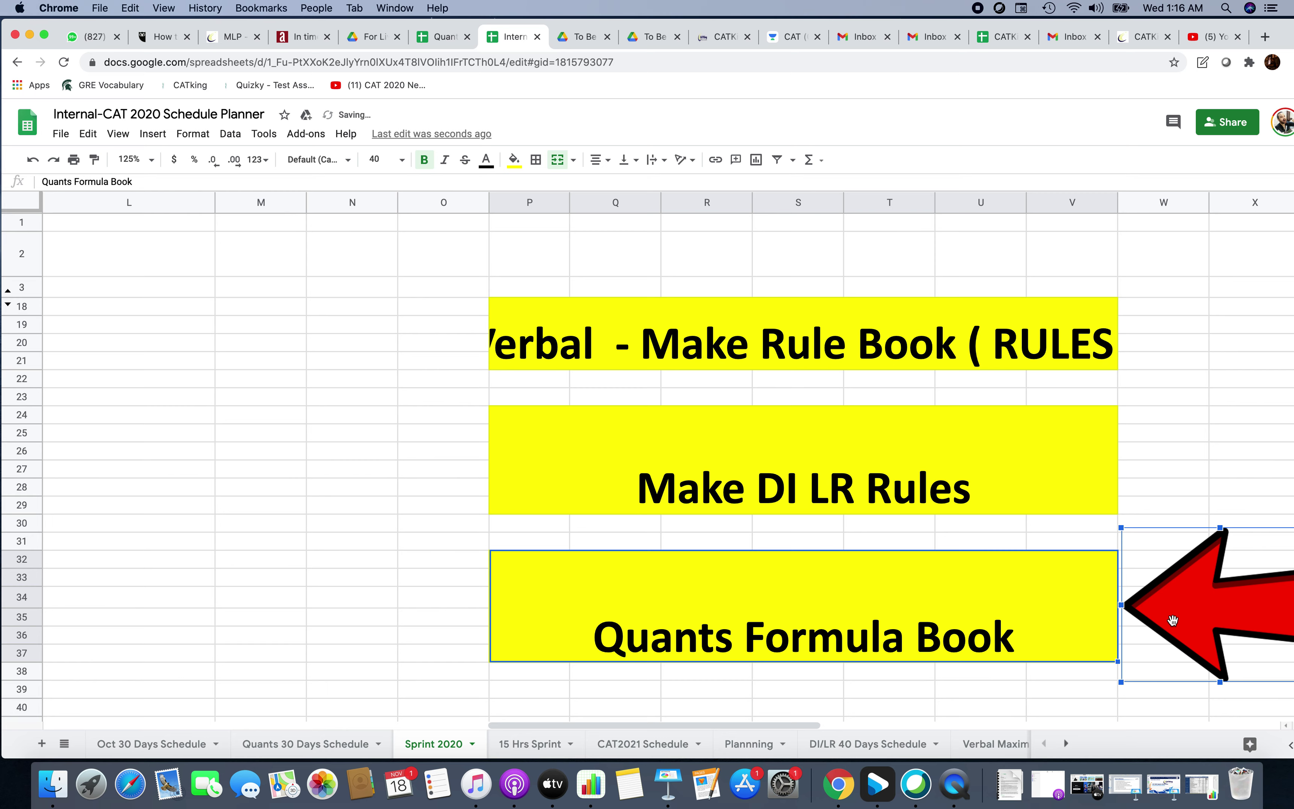
# Move the red arrow beside the DILR Caselets row's question count and make that count bold
pyautogui.moveTo(1174, 620)
pyautogui.mouseDown()
pyautogui.moveTo(901, 589)
pyautogui.moveTo(570, 463)
pyautogui.moveTo(610, 359)
pyautogui.moveTo(185, 378)
pyautogui.moveTo(277, 379)
pyautogui.moveTo(233, 382)
pyautogui.mouseUp()
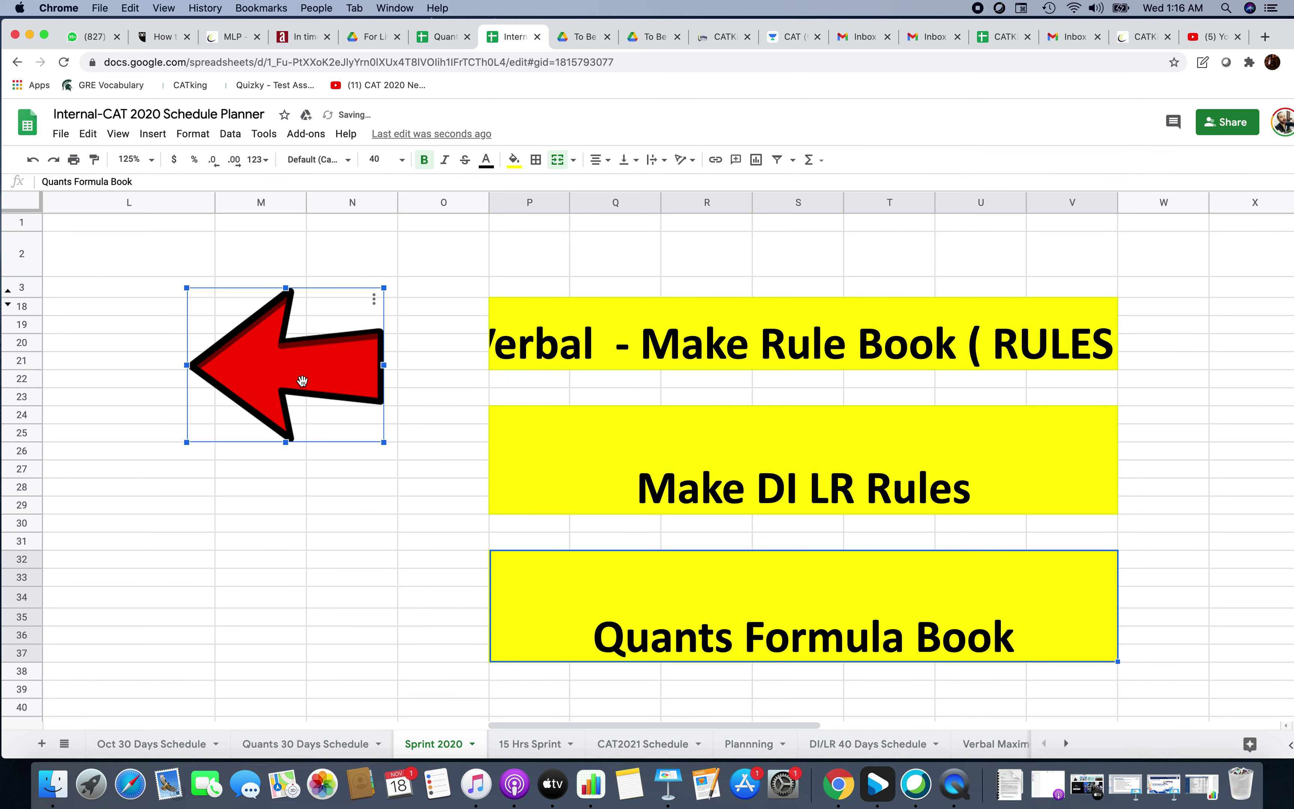
pyautogui.hscroll(-10, 345, 507)
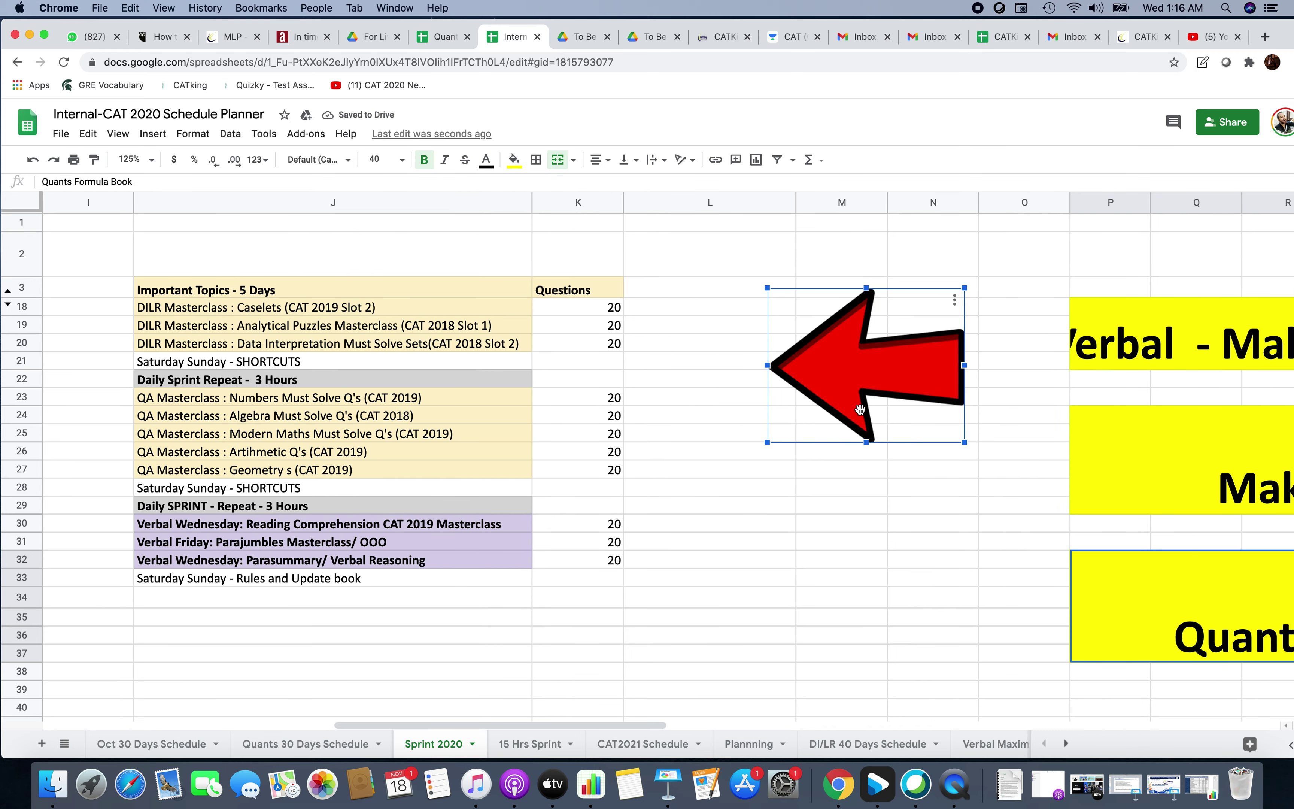
pyautogui.moveTo(826, 377); pyautogui.dragTo(689, 312)
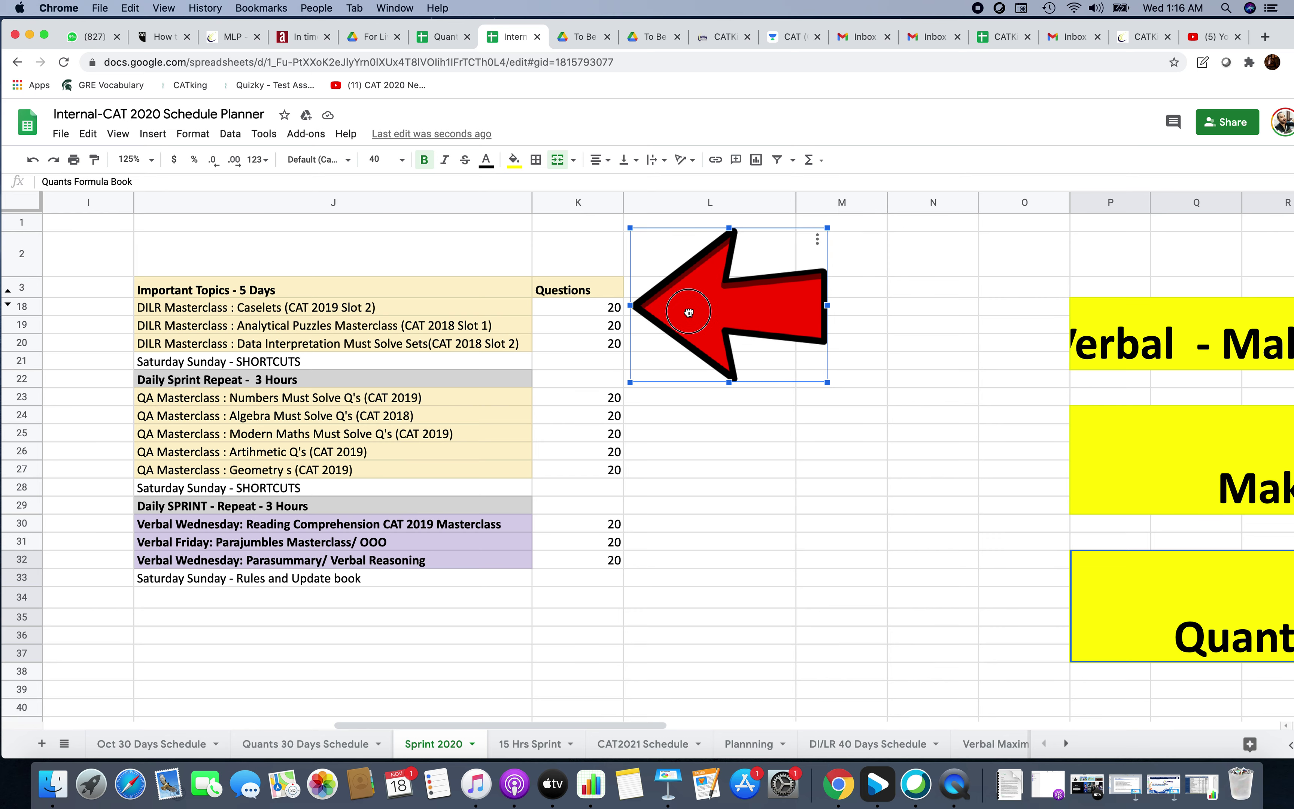
pyautogui.moveTo(688, 313)
pyautogui.mouseDown()
pyautogui.moveTo(509, 301)
pyautogui.moveTo(687, 311)
pyautogui.mouseUp()
pyautogui.click(592, 309)
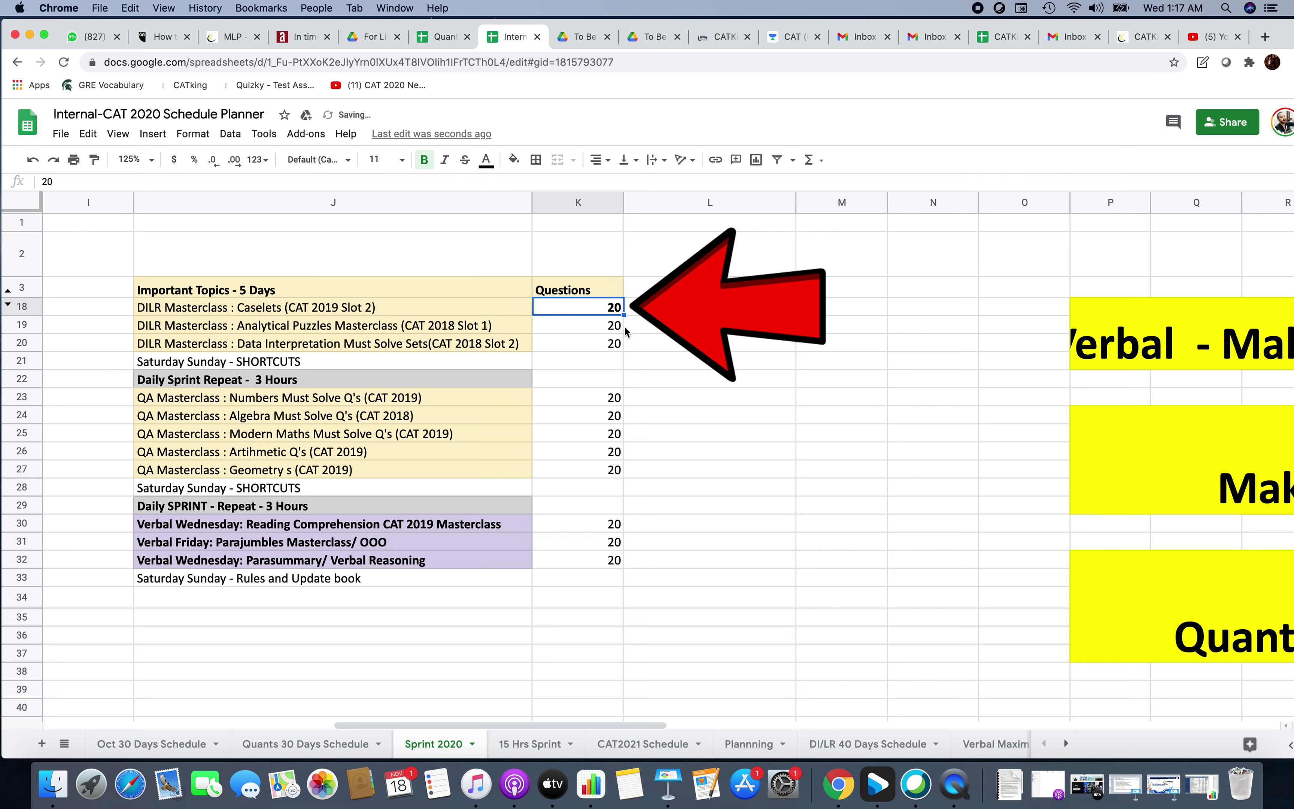
pyautogui.click(598, 326)
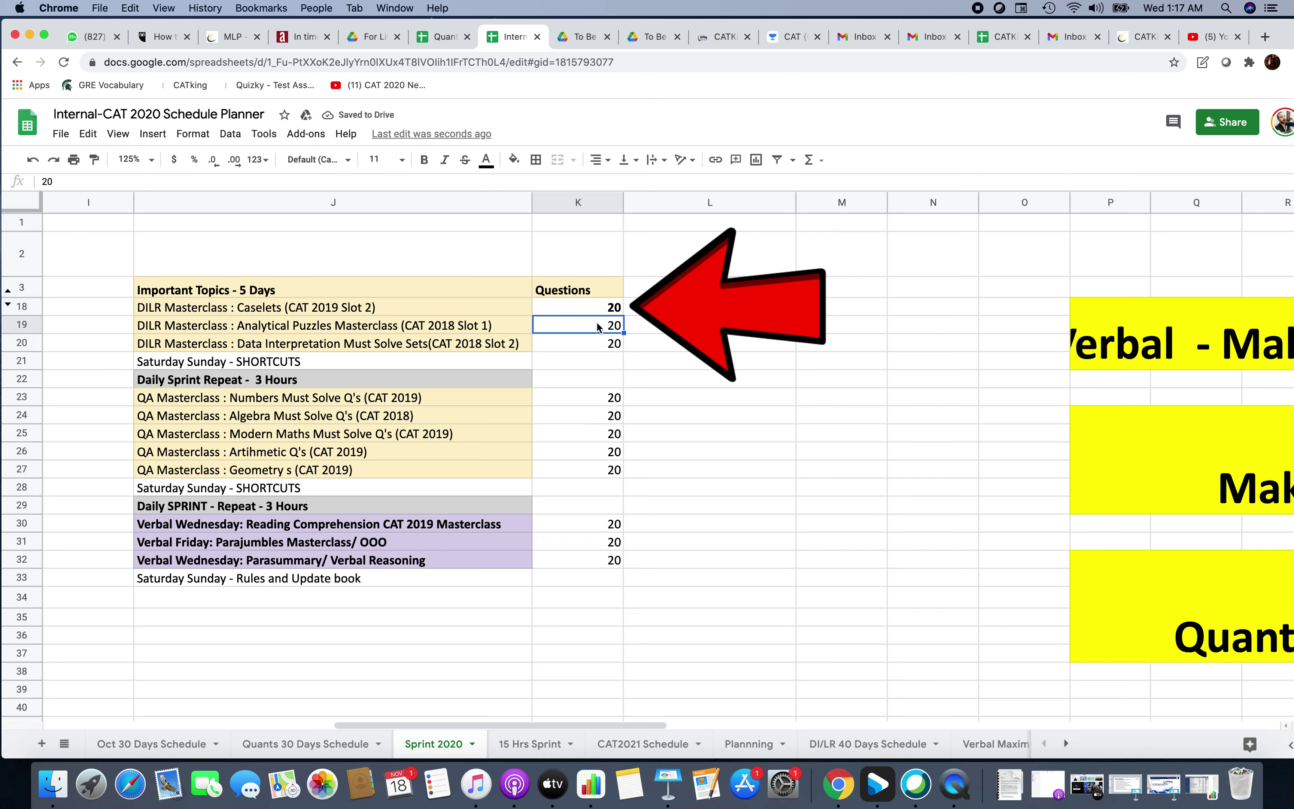
pyautogui.click(710, 311)
pyautogui.moveTo(711, 306); pyautogui.dragTo(717, 308)
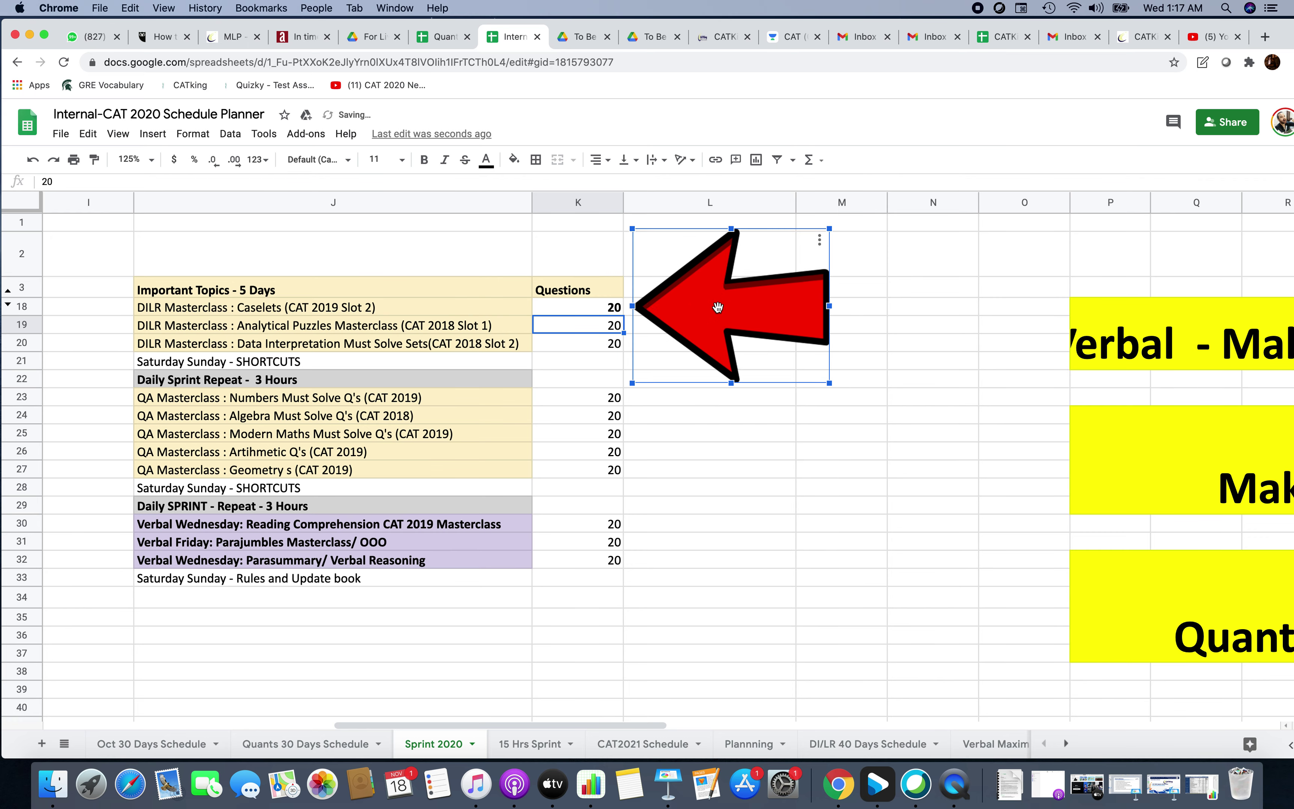
pyautogui.press('Escape')
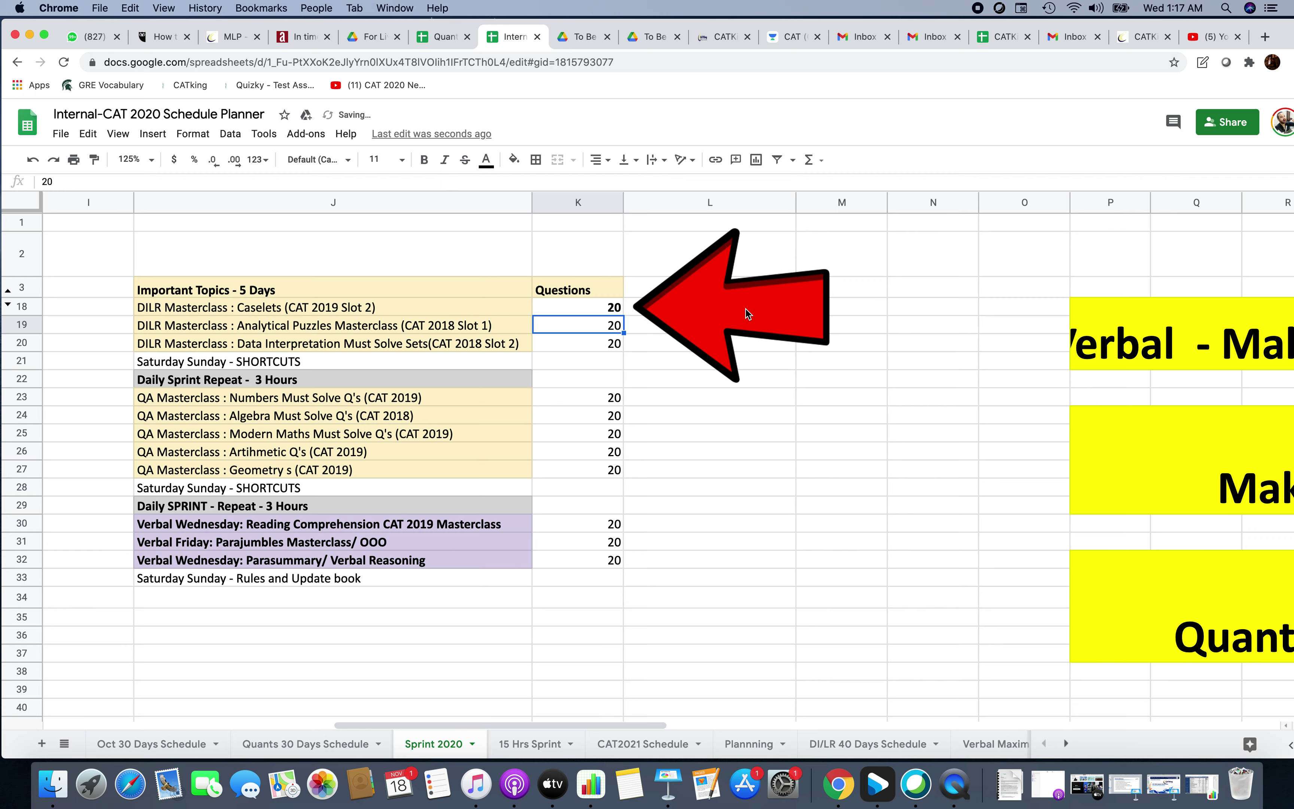
pyautogui.click(714, 309)
pyautogui.click(612, 313)
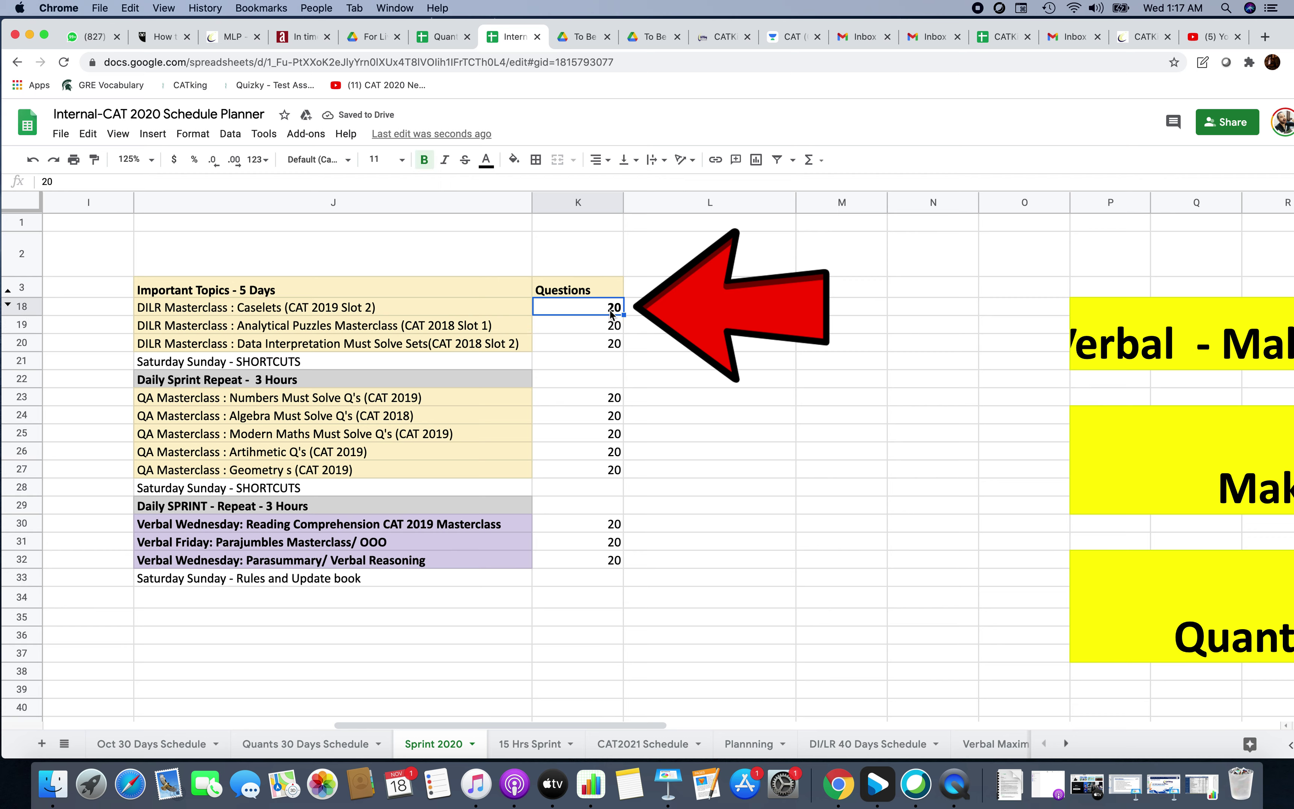
pyautogui.click(679, 307)
pyautogui.press('Escape')
# Move the red arrow beside the question count of the QA Numbers Must Solve row
pyautogui.click(680, 306)
pyautogui.moveTo(726, 313)
pyautogui.mouseDown()
pyautogui.moveTo(722, 360)
pyautogui.moveTo(675, 374)
pyautogui.moveTo(738, 412)
pyautogui.moveTo(725, 404)
pyautogui.mouseUp()
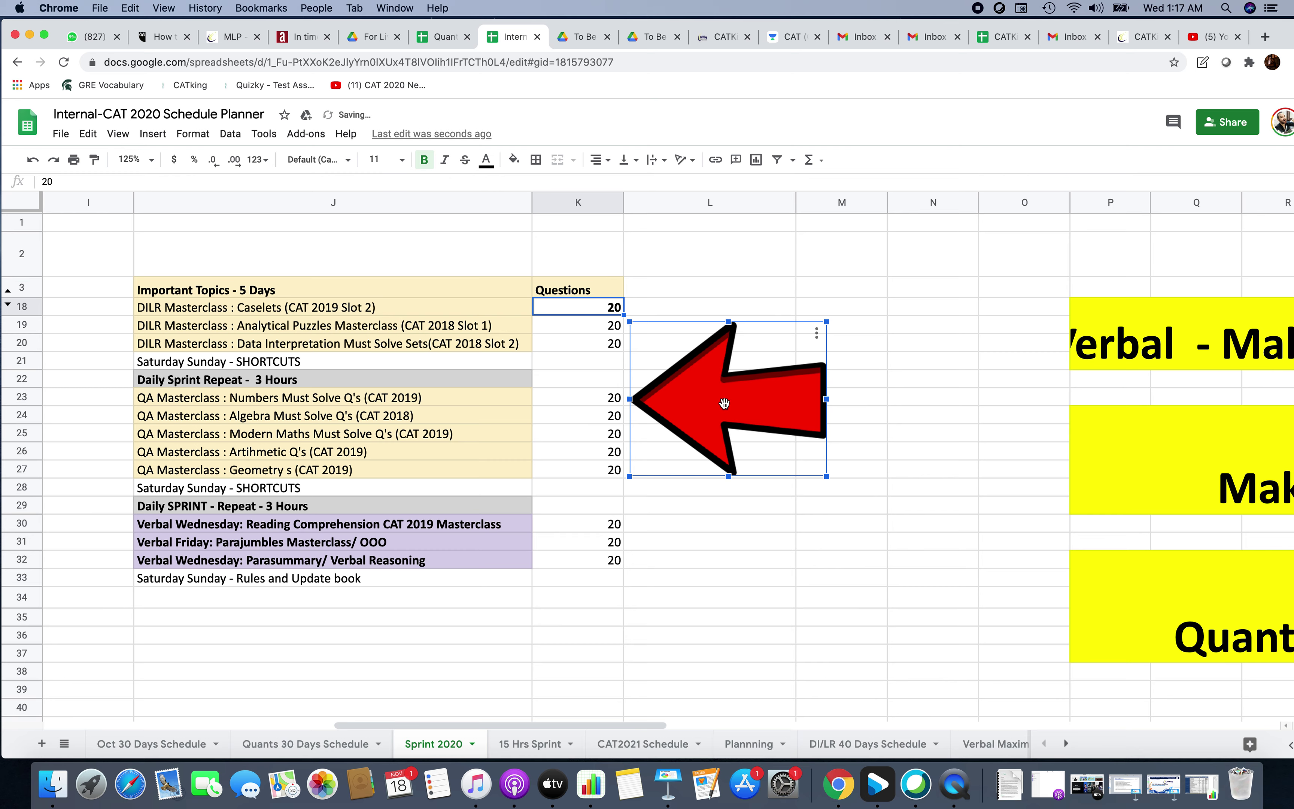
pyautogui.click(620, 402)
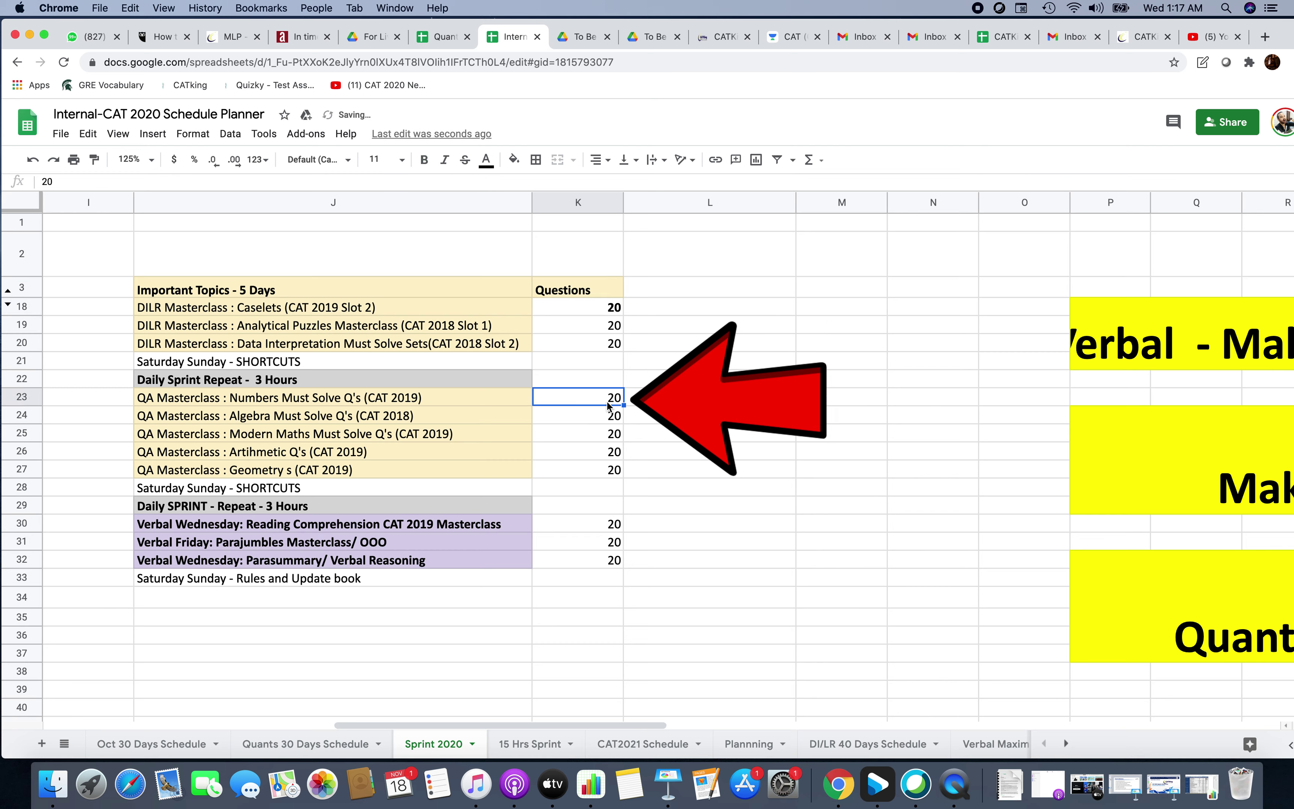
pyautogui.click(725, 454)
pyautogui.moveTo(681, 412)
pyautogui.mouseDown()
pyautogui.moveTo(728, 422)
pyautogui.moveTo(684, 413)
pyautogui.mouseUp()
pyautogui.click(596, 402)
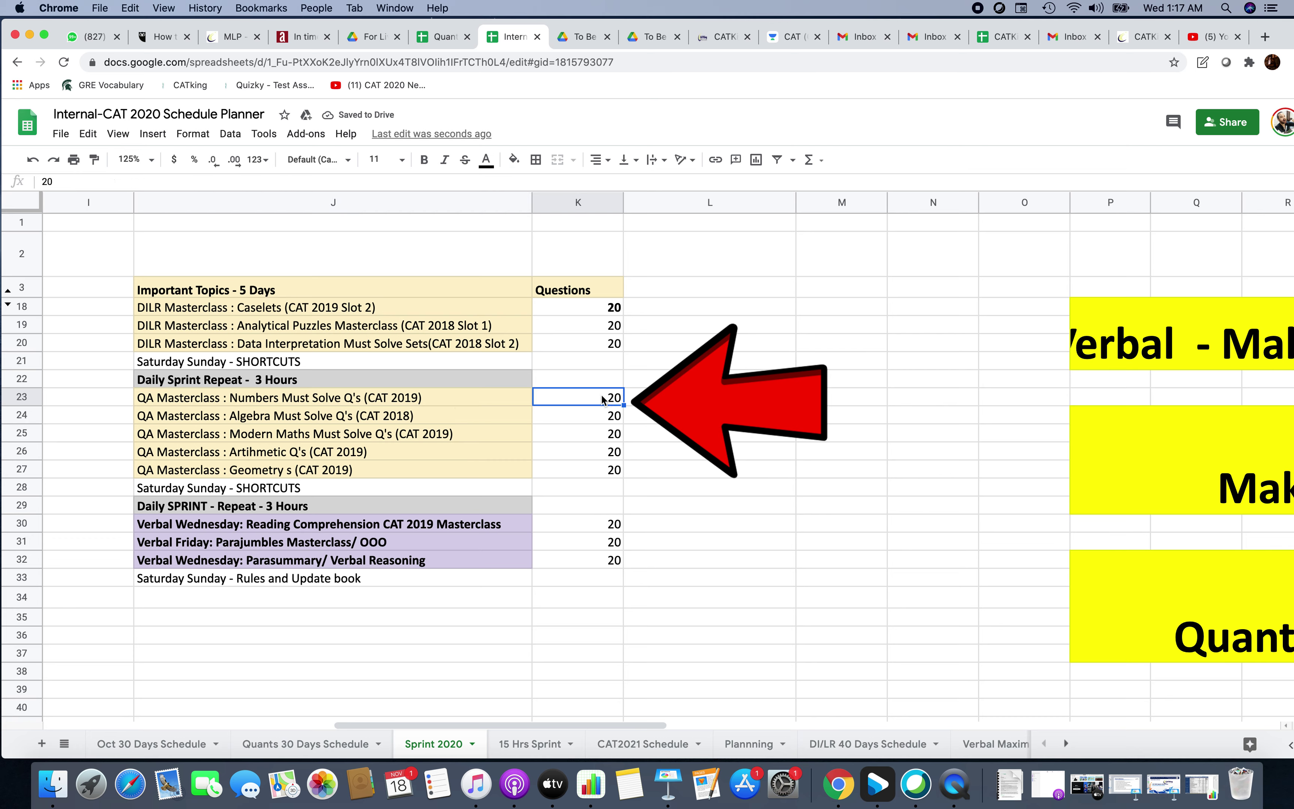
pyautogui.click(739, 397)
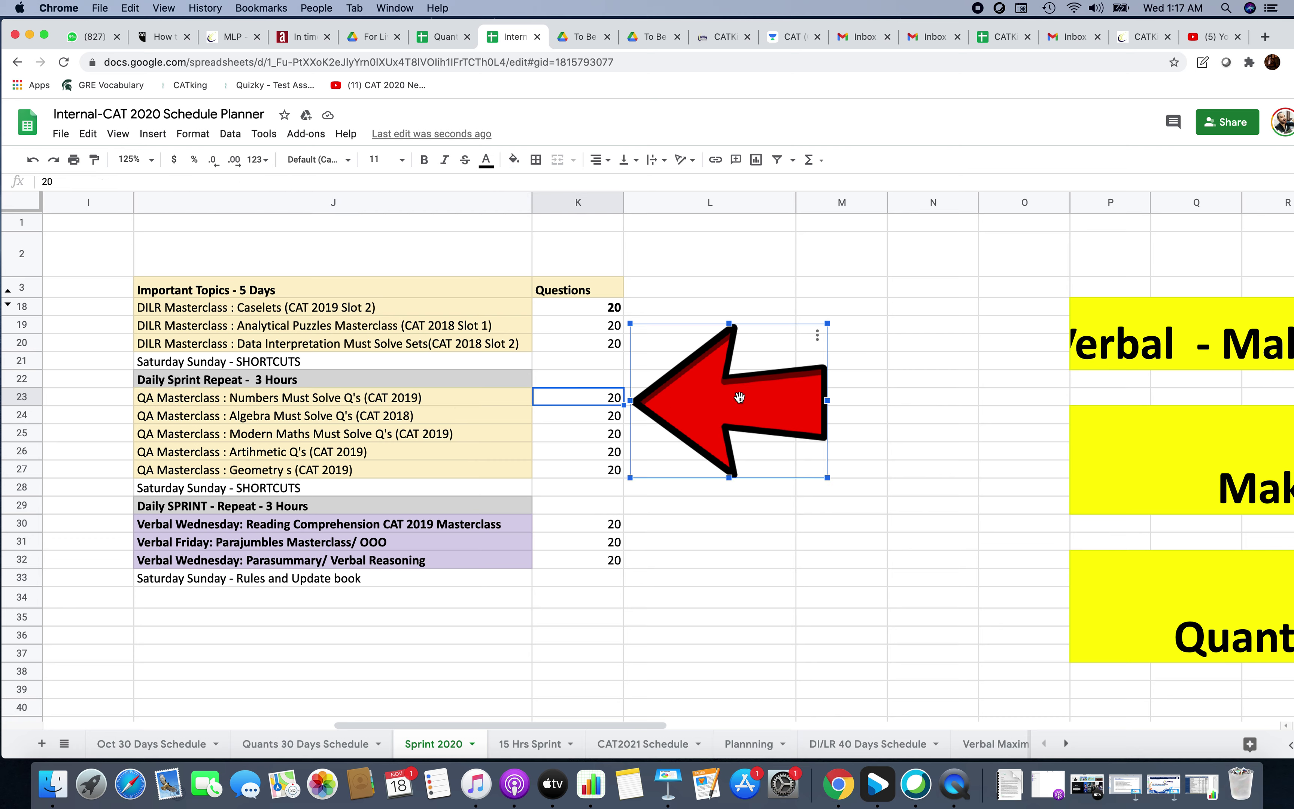
pyautogui.moveTo(739, 397); pyautogui.dragTo(751, 396)
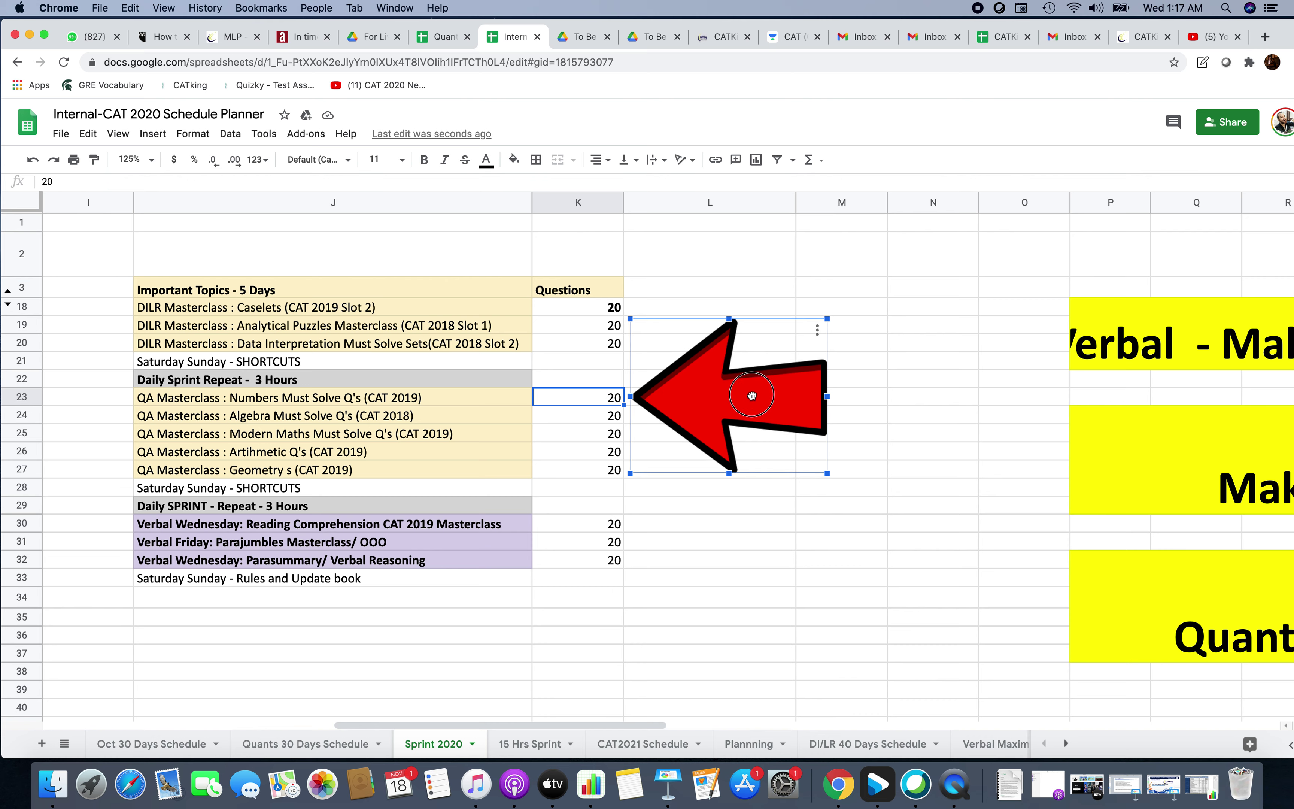
# Move the red arrow to the QA Arithmetic row and bold the question counts of the Arithmetic and Geometry rows
pyautogui.moveTo(752, 396); pyautogui.dragTo(748, 447)
pyautogui.click(612, 455)
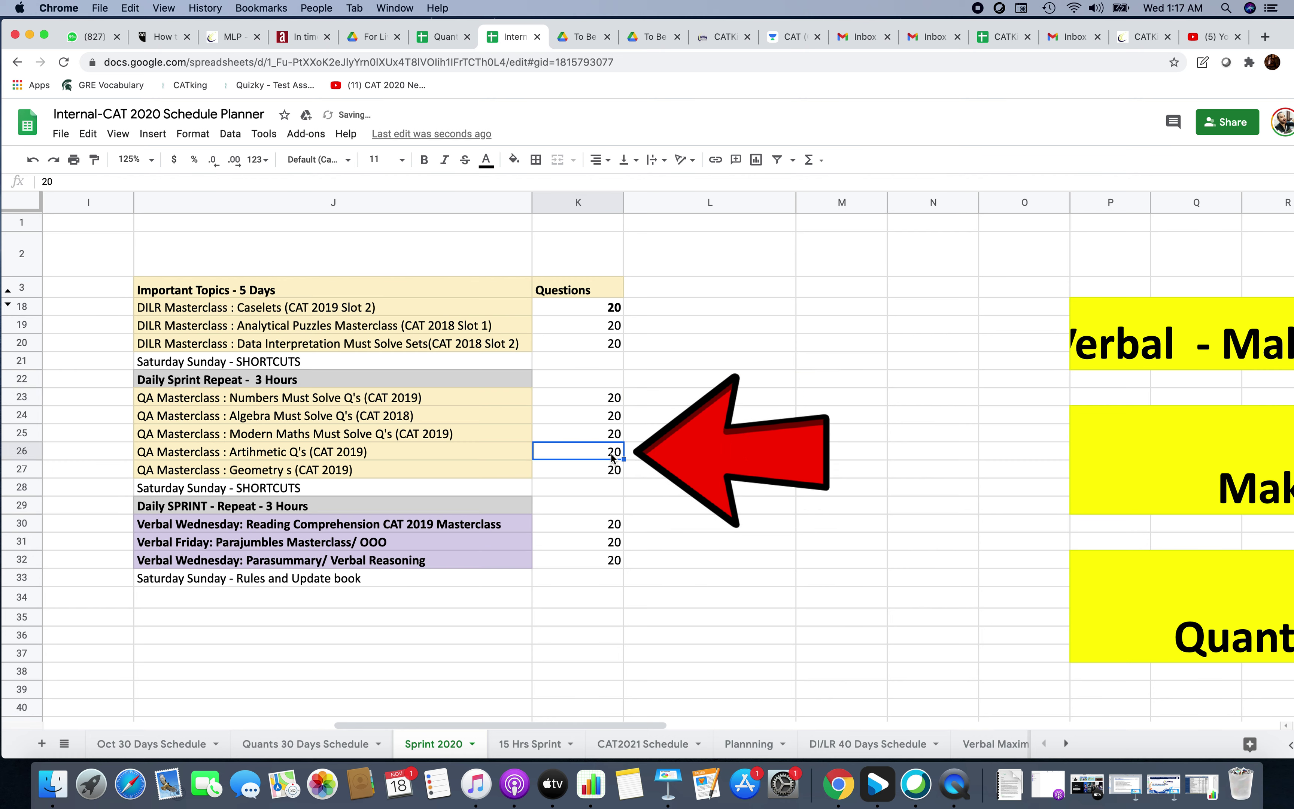
pyautogui.press('super+b')
pyautogui.click(601, 473)
pyautogui.press('super+b')
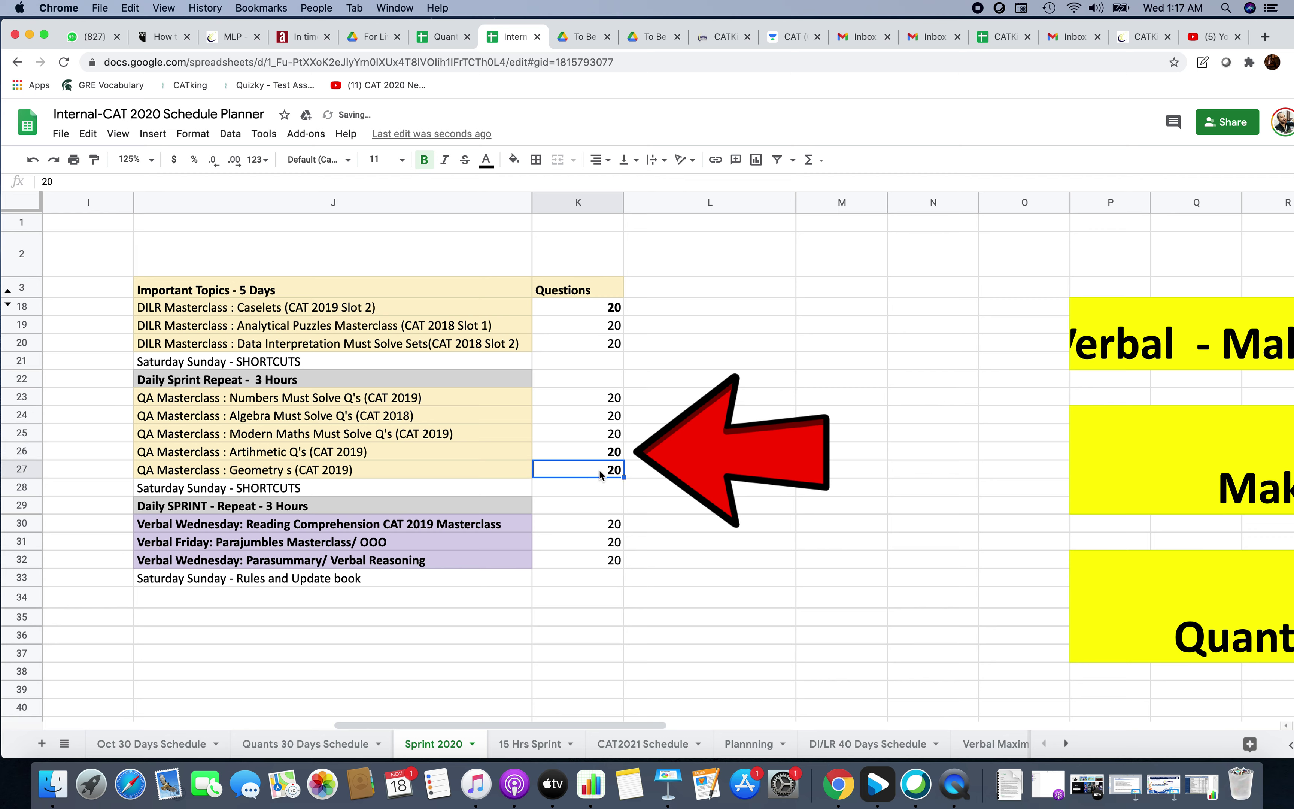
# Move the red arrow beside the question count of the Verbal Wednesday Reading Comprehension row
pyautogui.click(741, 449)
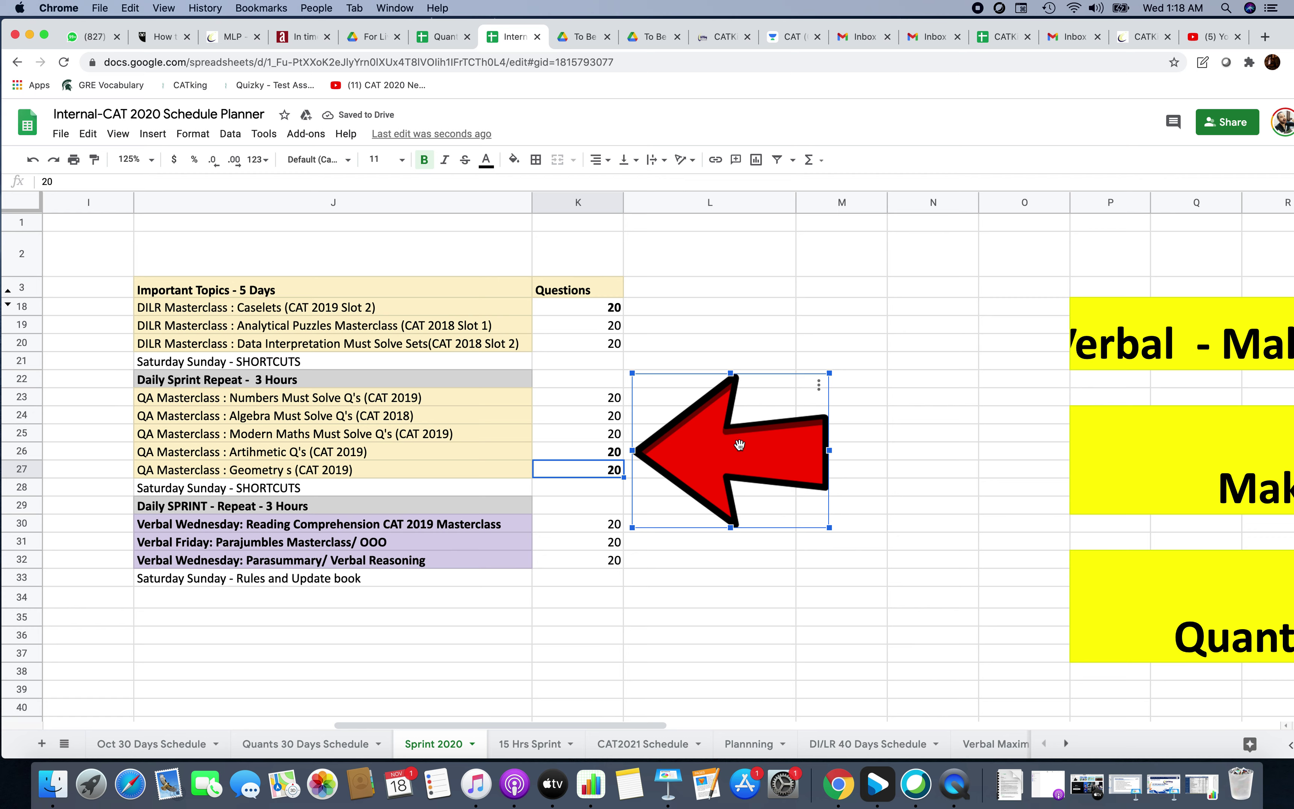
pyautogui.moveTo(739, 446)
pyautogui.mouseDown()
pyautogui.moveTo(757, 467)
pyautogui.moveTo(740, 467)
pyautogui.moveTo(751, 432)
pyautogui.moveTo(756, 465)
pyautogui.moveTo(759, 393)
pyautogui.moveTo(752, 475)
pyautogui.mouseUp()
pyautogui.moveTo(752, 479); pyautogui.dragTo(738, 519)
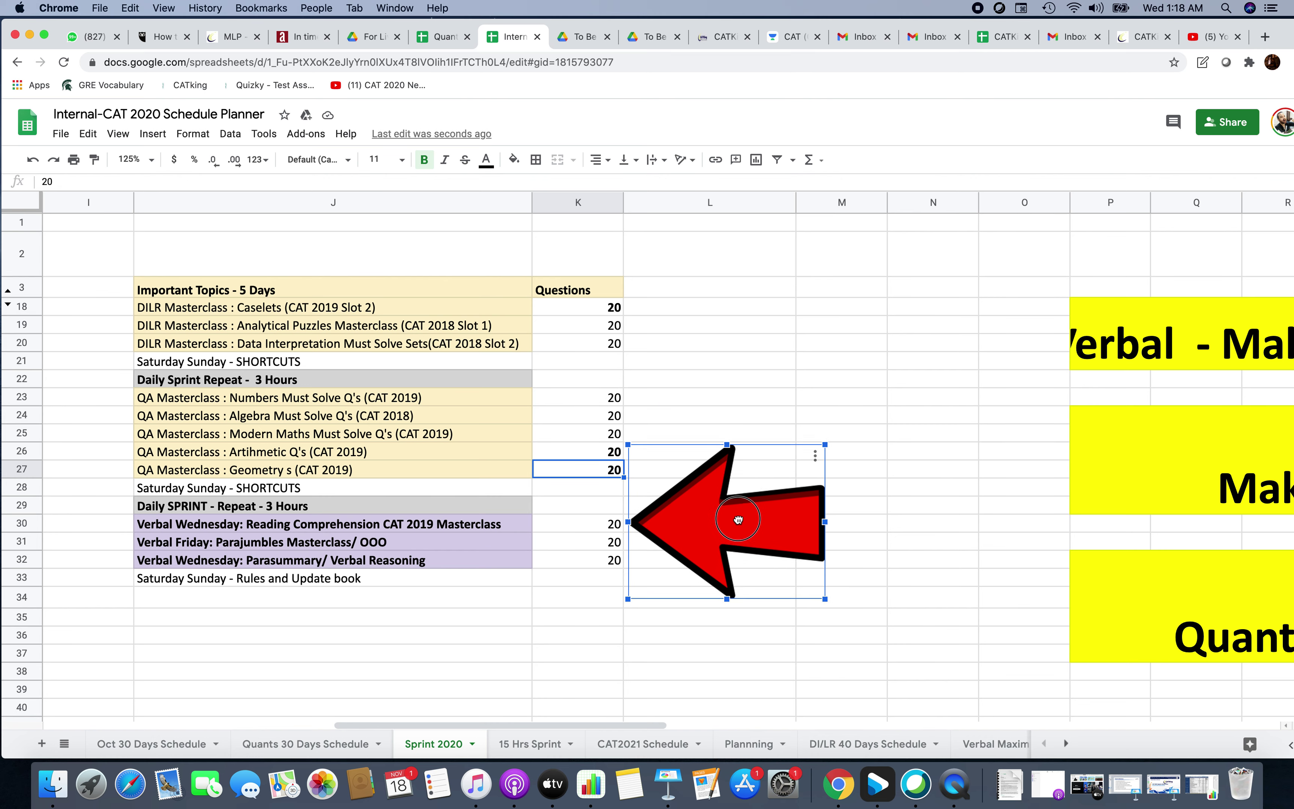
pyautogui.click(610, 527)
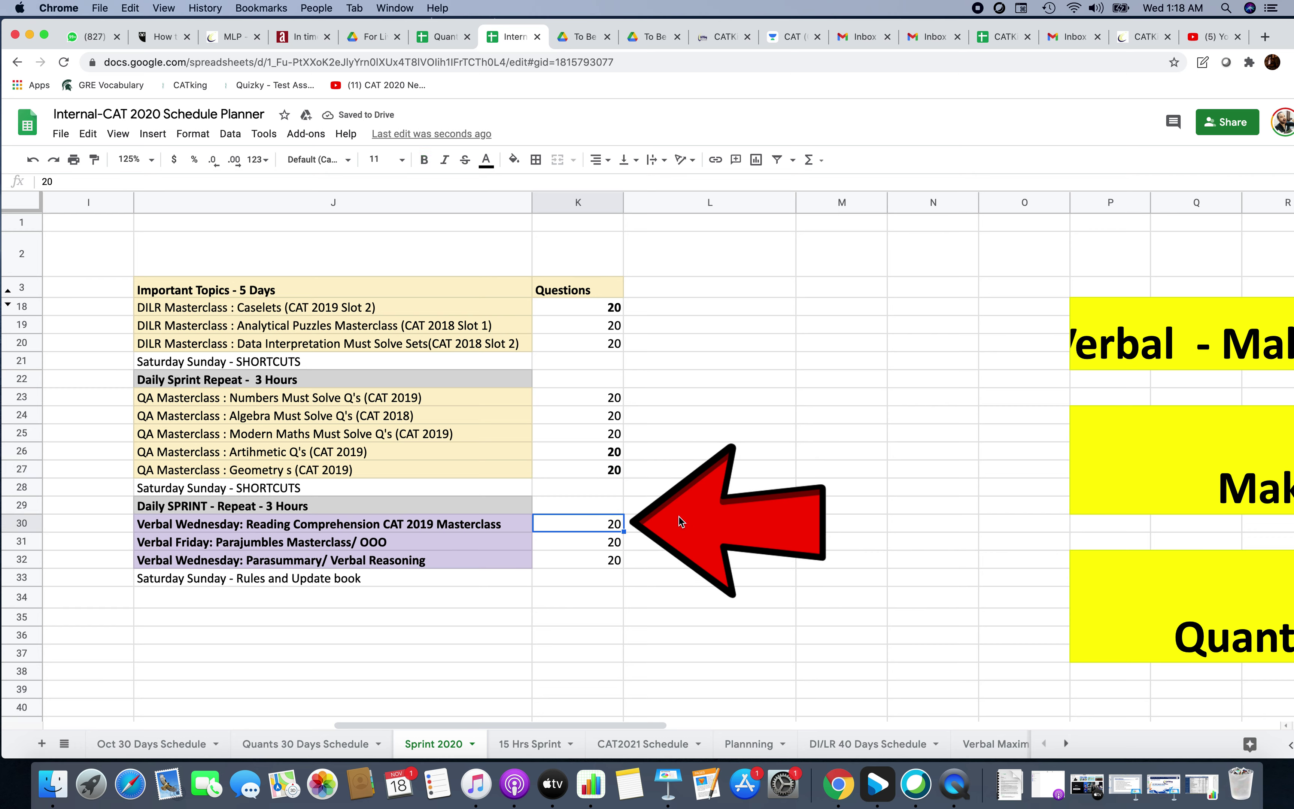
pyautogui.moveTo(724, 524); pyautogui.dragTo(737, 523)
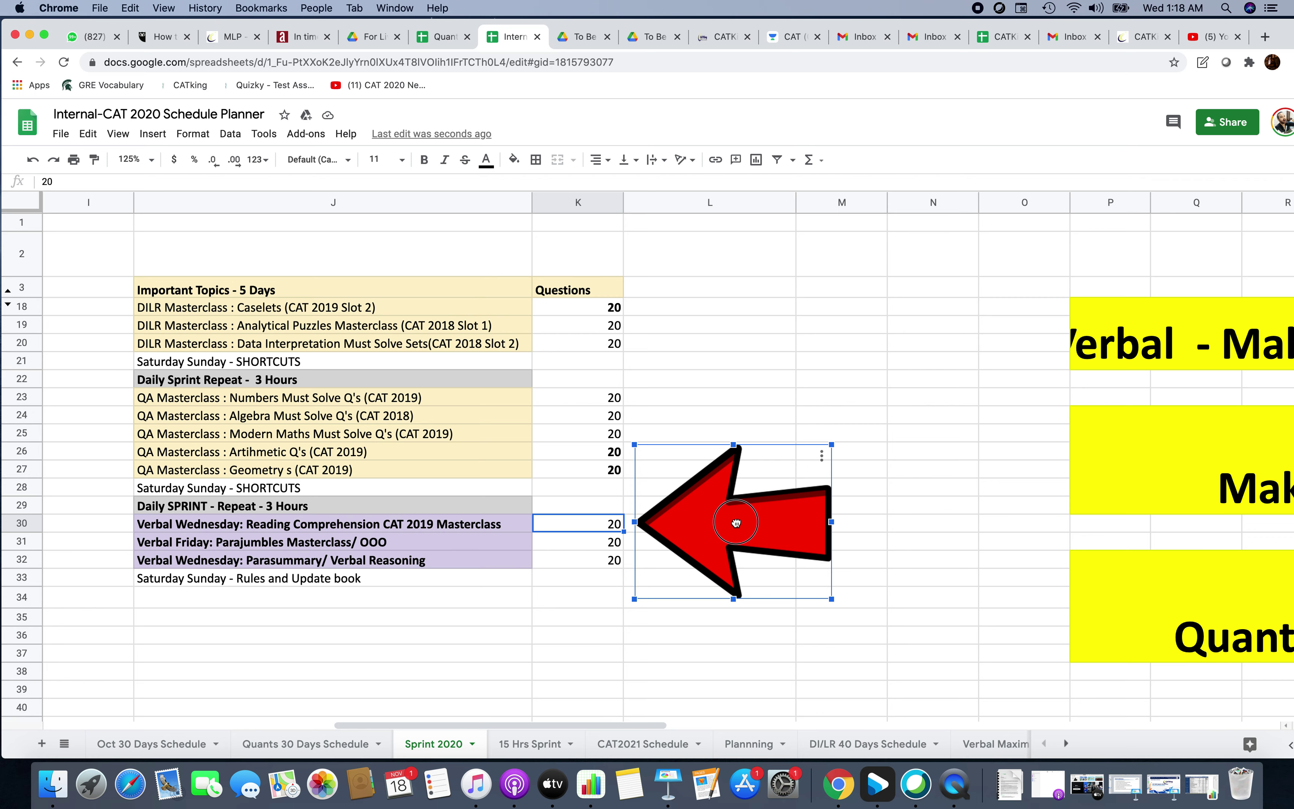
pyautogui.moveTo(737, 523); pyautogui.dragTo(735, 522)
pyautogui.press('Escape')
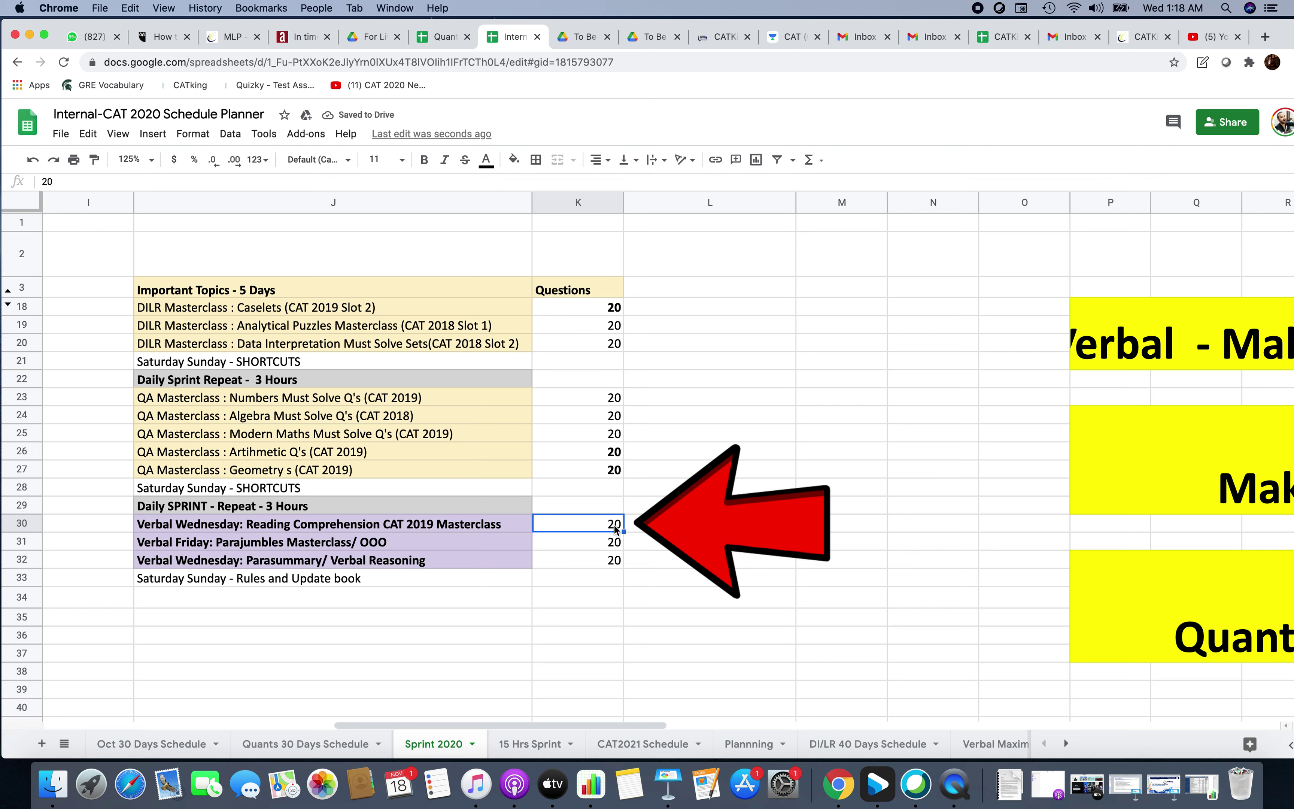
pyautogui.moveTo(704, 526); pyautogui.dragTo(738, 527)
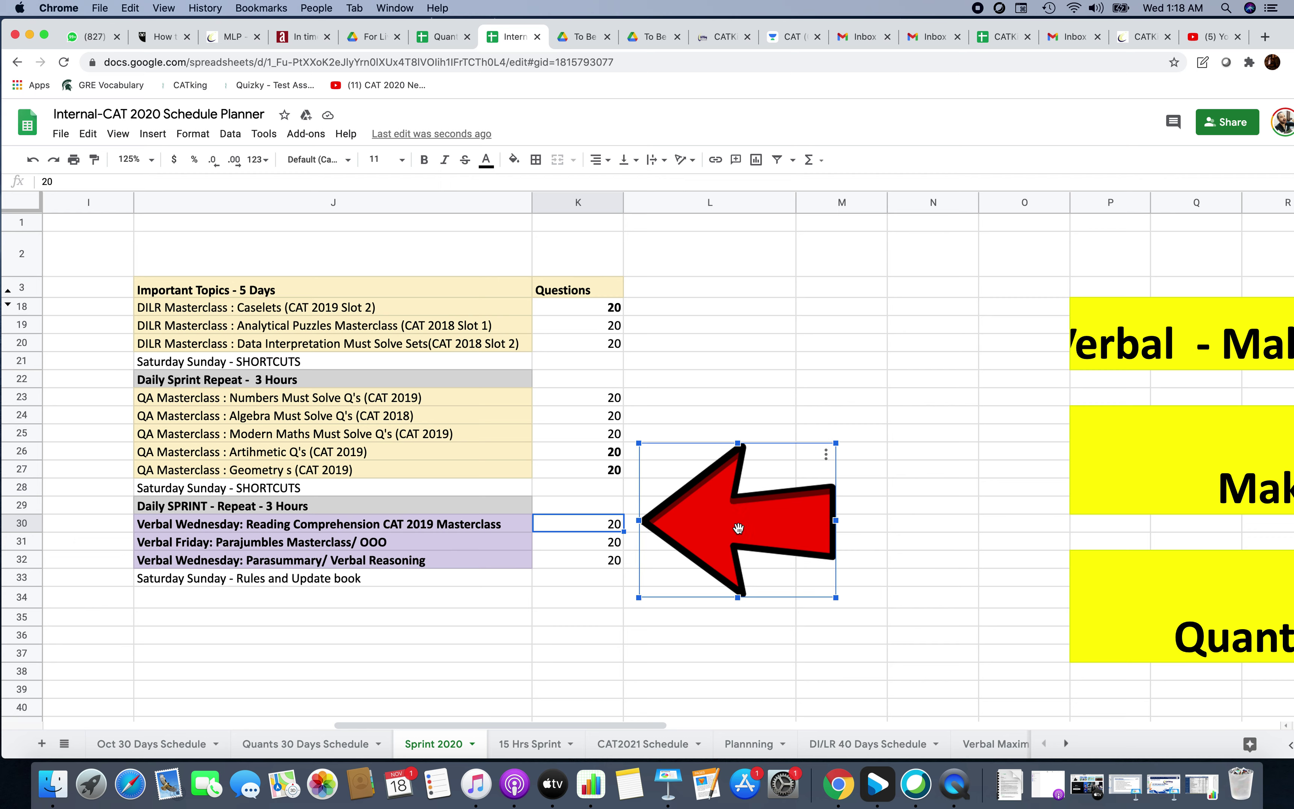
# Nudge the red arrow slightly closer to the question count of the Verbal Wednesday Reading Comprehension row
pyautogui.click(441, 530)
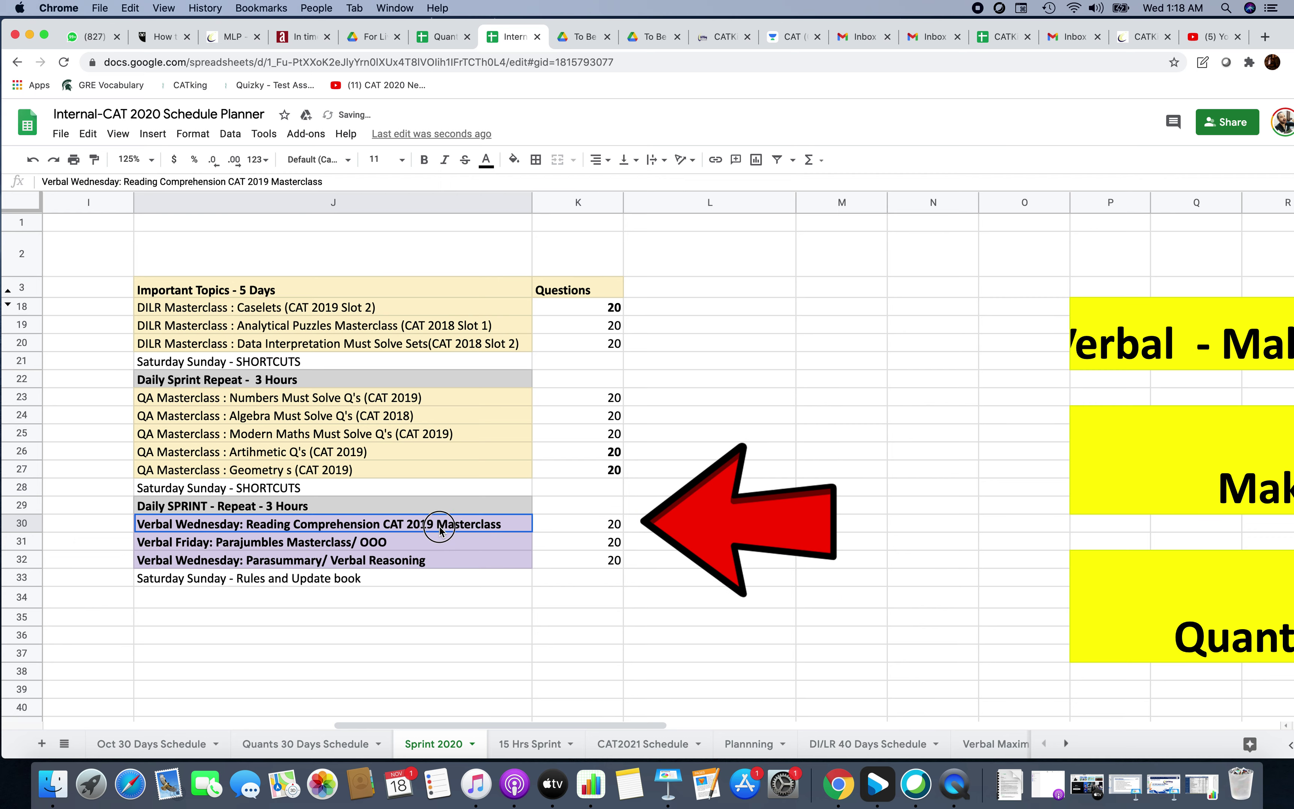
pyautogui.click(630, 527)
pyautogui.click(585, 529)
pyautogui.click(709, 523)
pyautogui.moveTo(733, 523); pyautogui.dragTo(725, 522)
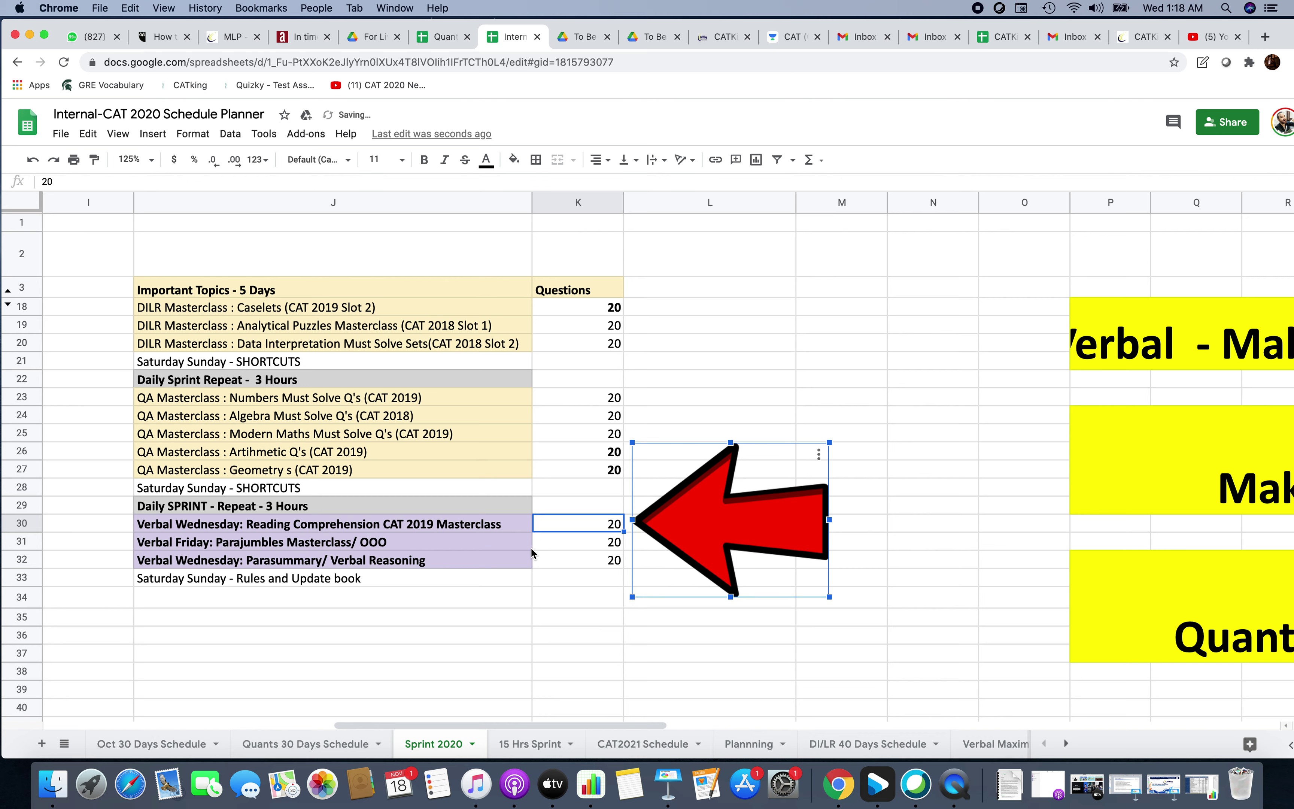
# Review the Reading Comprehension, Parajumbles and Parasummary verbal rows together with their question counts
pyautogui.click(475, 548)
pyautogui.click(390, 526)
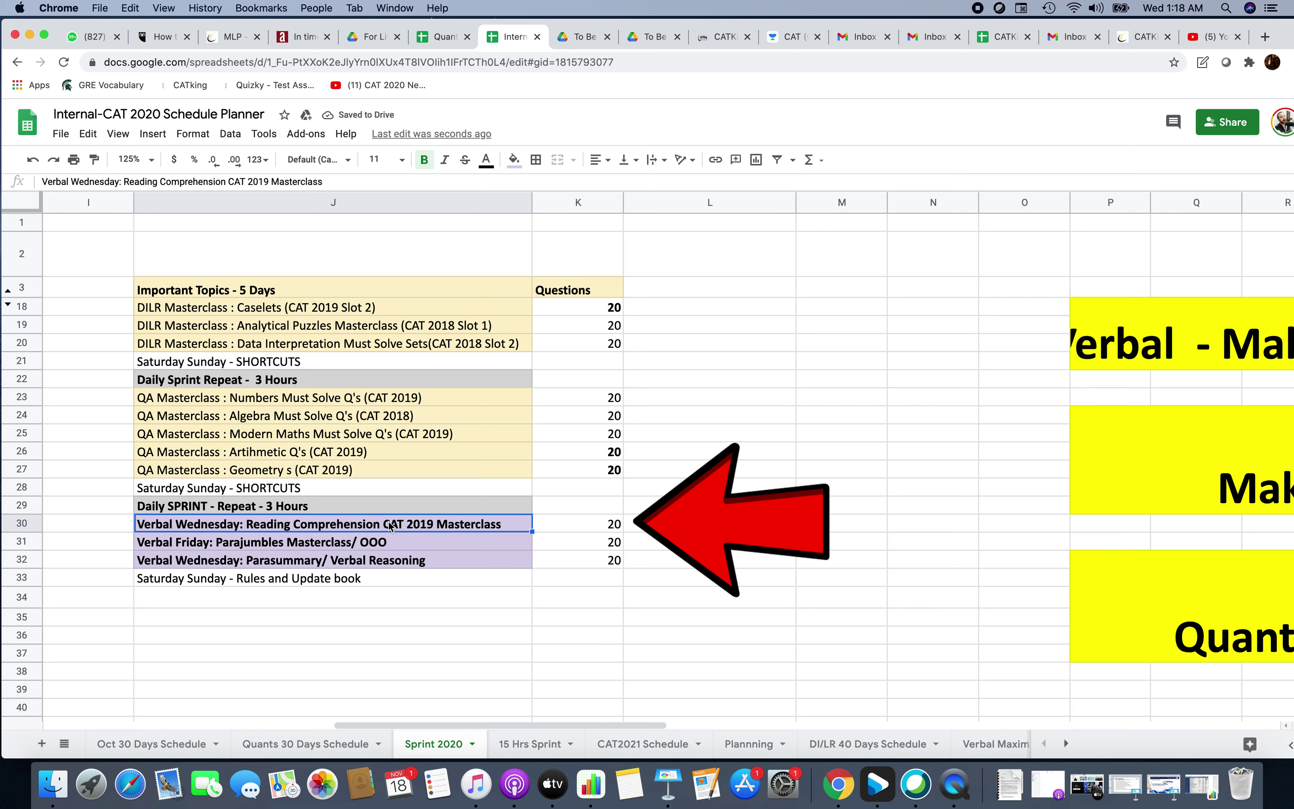
pyautogui.click(462, 548)
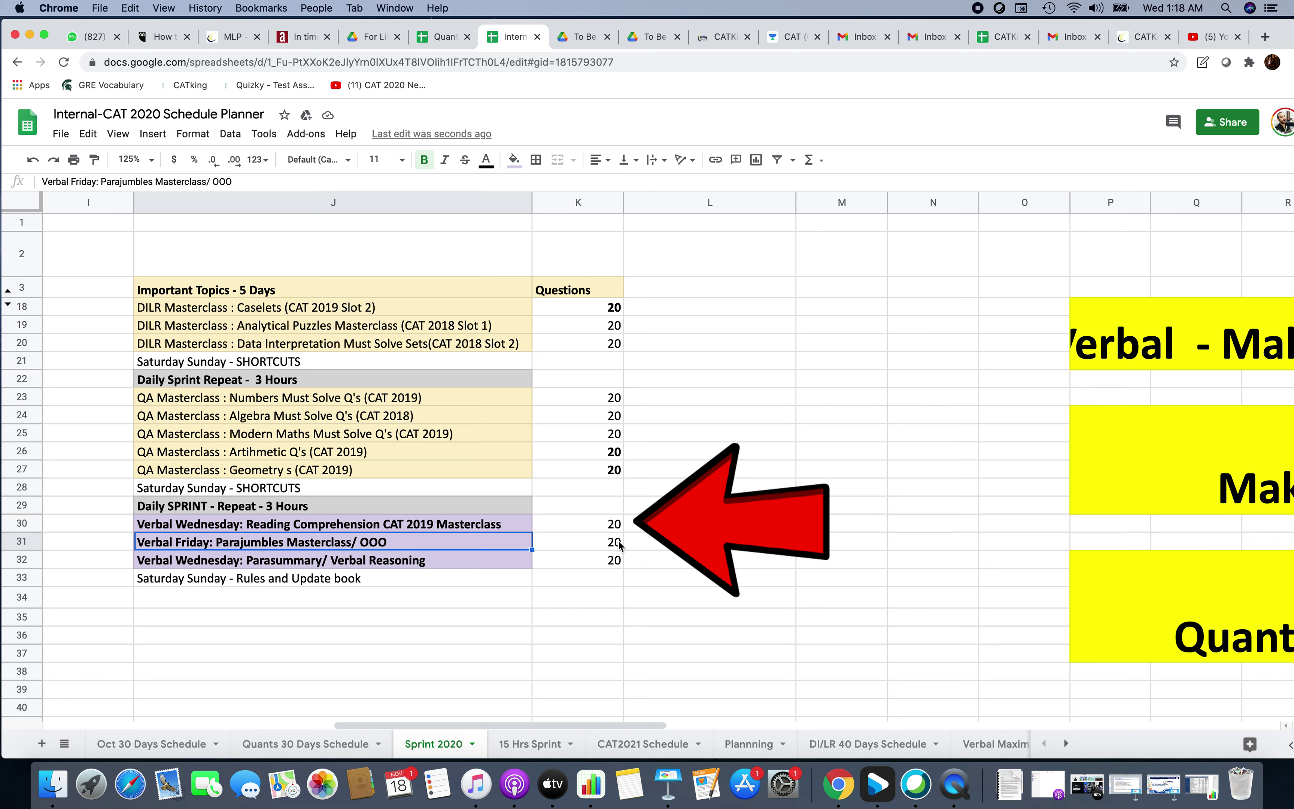
pyautogui.click(600, 543)
pyautogui.click(345, 559)
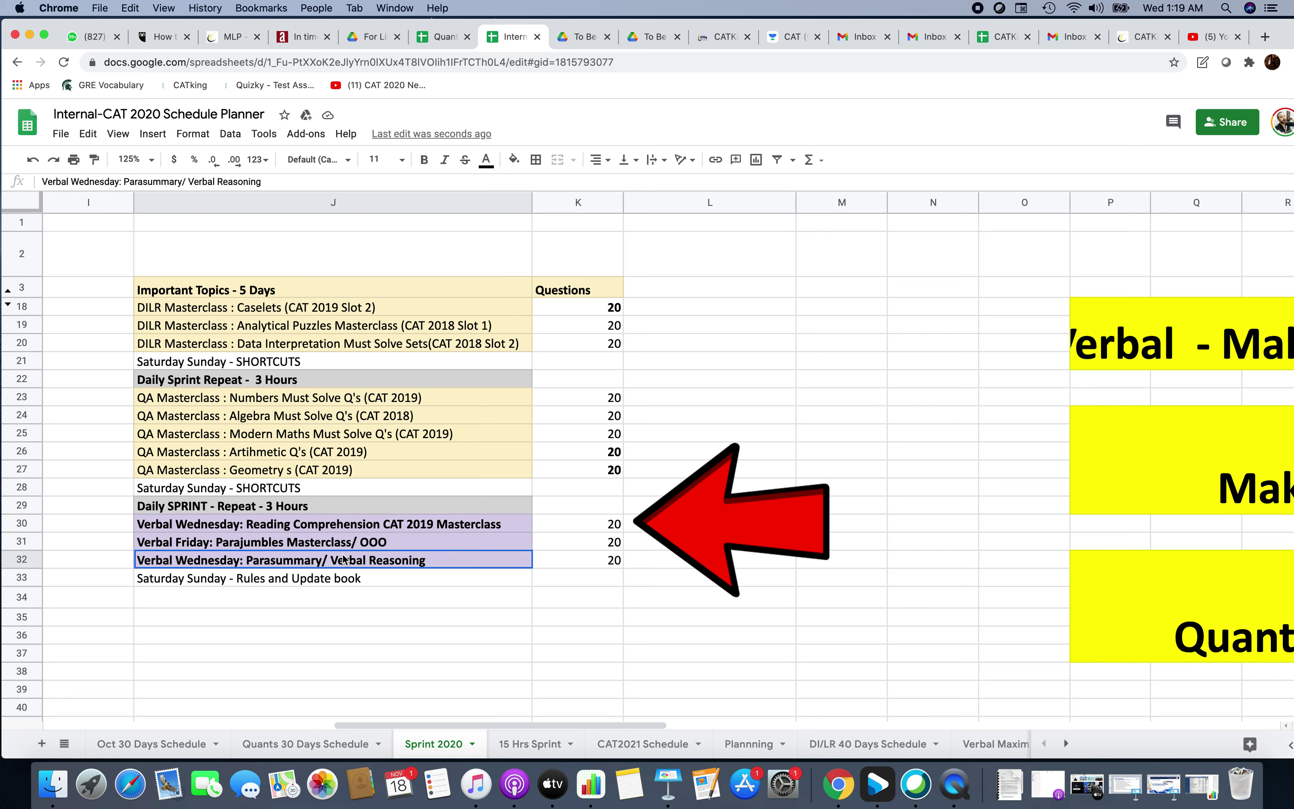
pyautogui.doubleClick(401, 540)
pyautogui.click(598, 542)
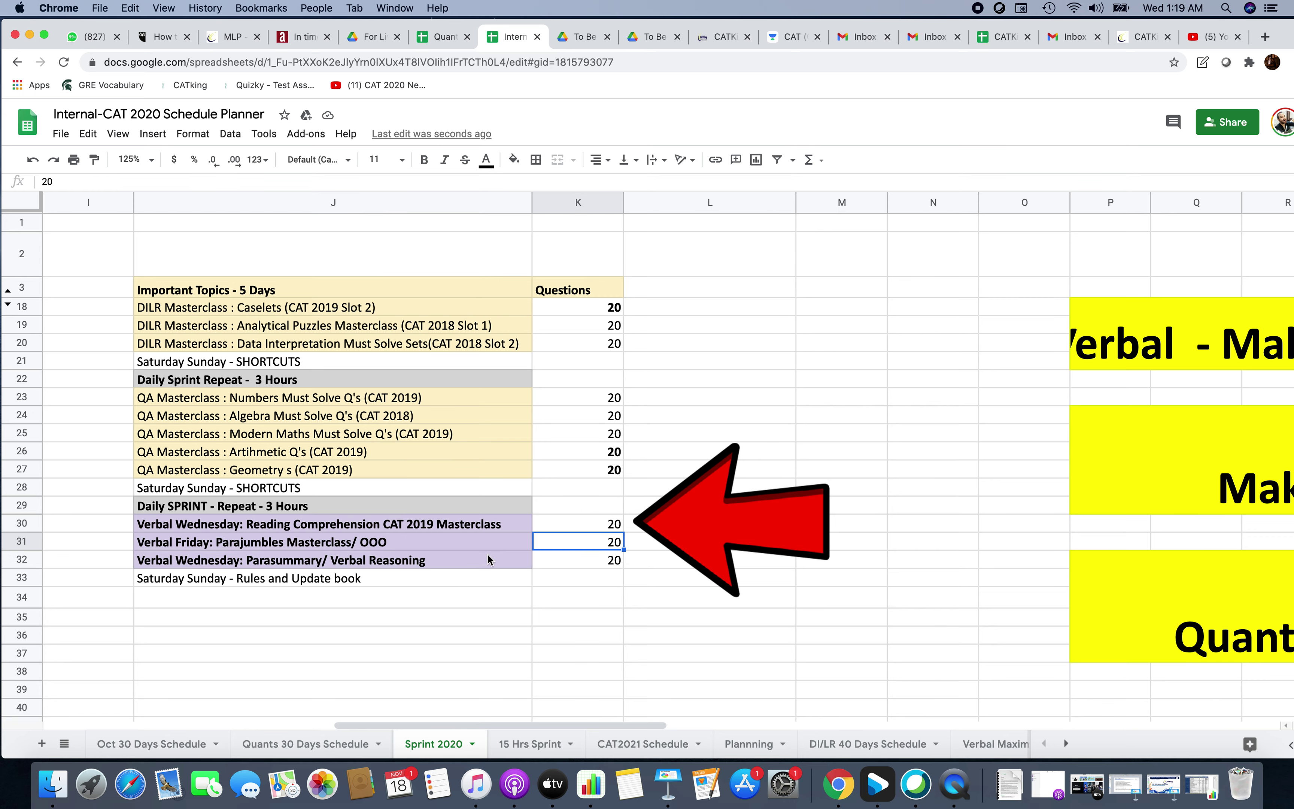
pyautogui.click(410, 543)
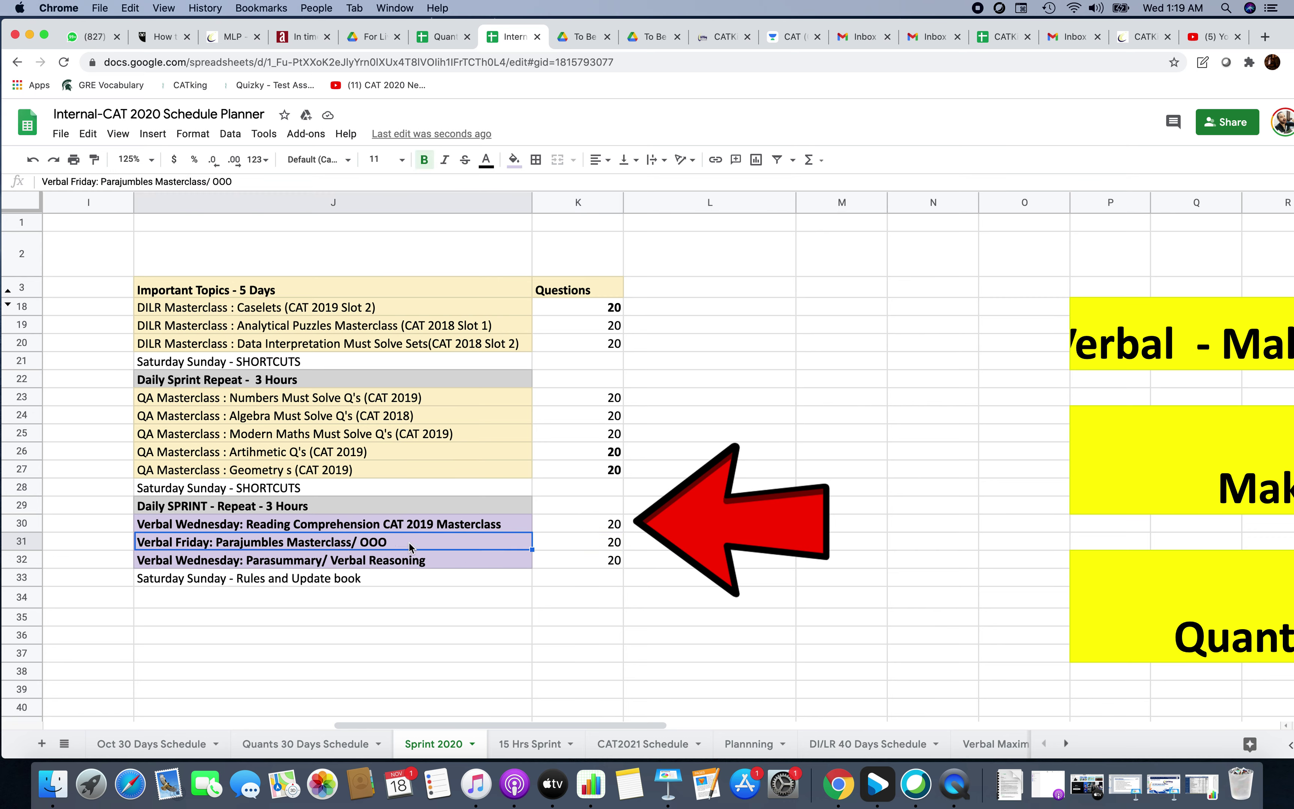
pyautogui.click(383, 562)
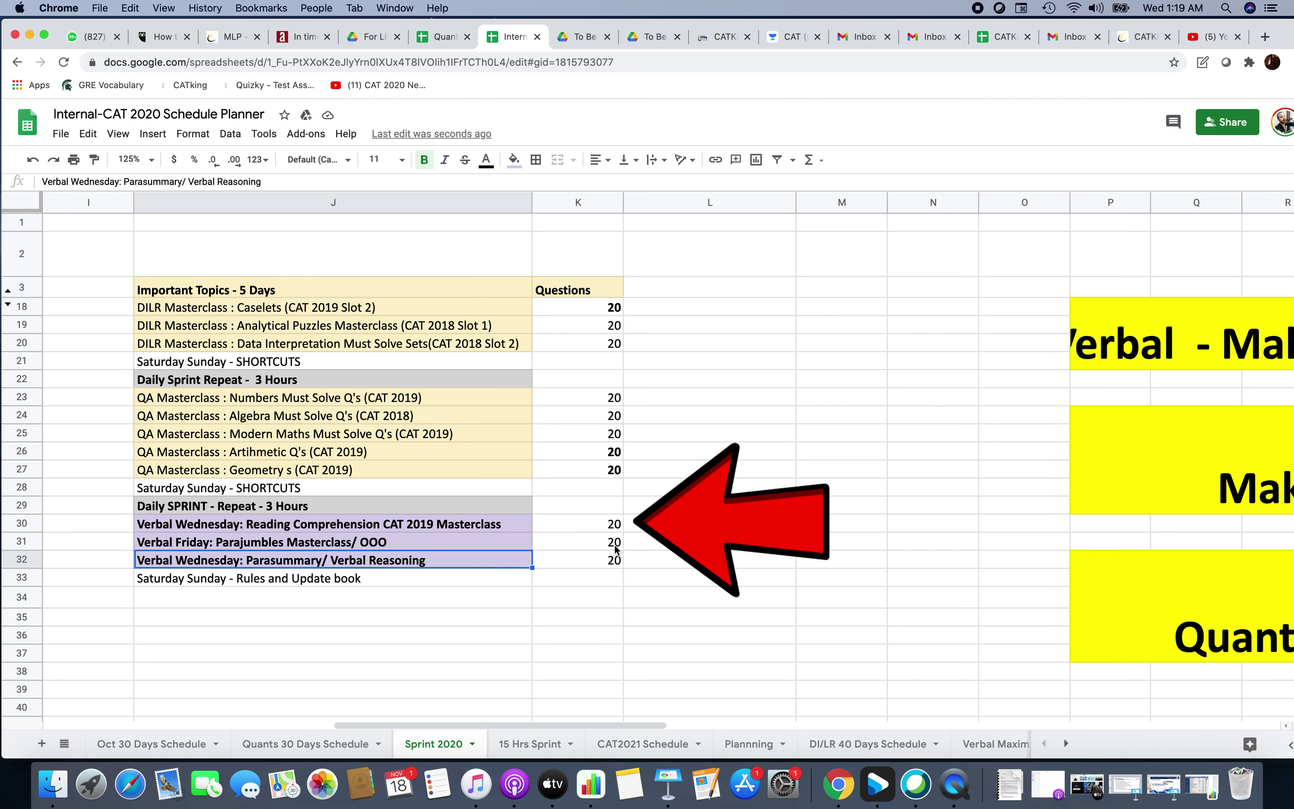
pyautogui.click(605, 561)
# Remove the bold formatting from all question counts between the DILR Caselets and Verbal Parasummary rows
pyautogui.moveTo(600, 313); pyautogui.dragTo(594, 561)
pyautogui.click(760, 525)
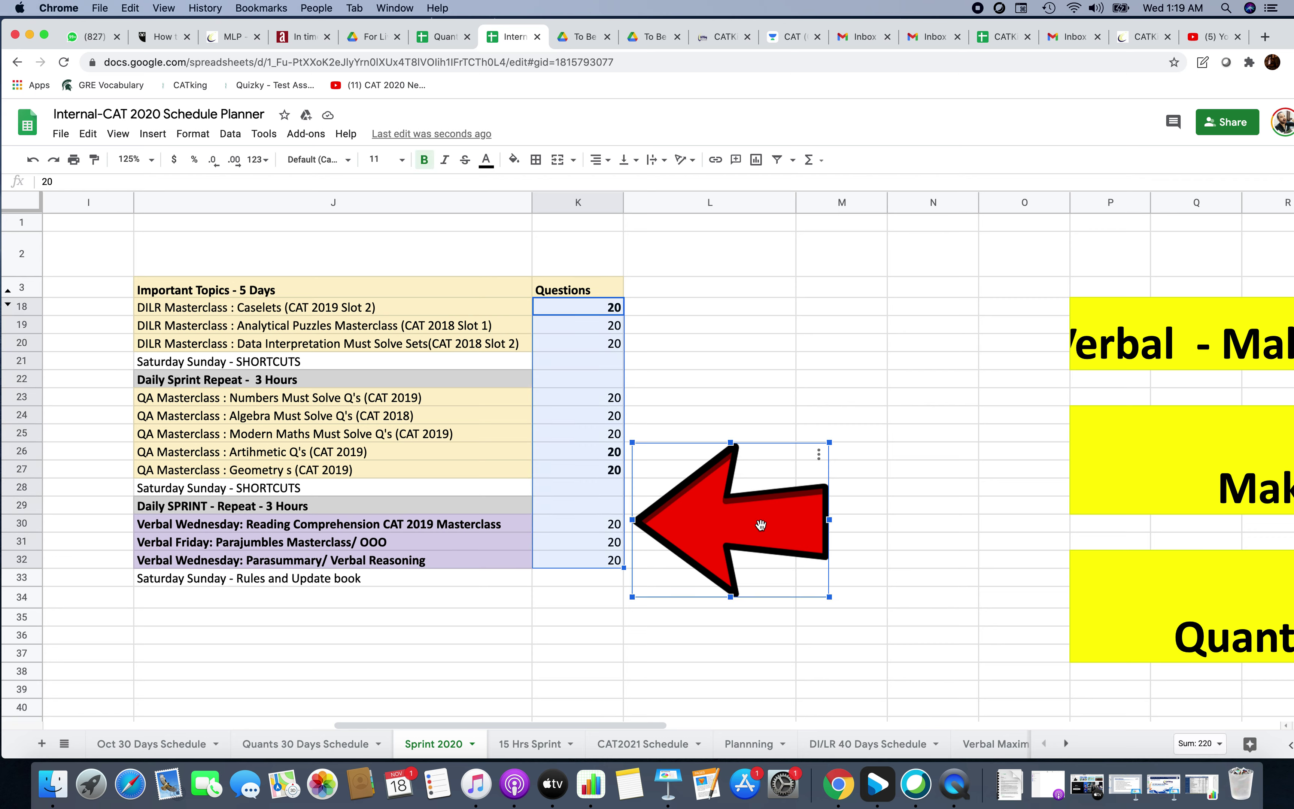
pyautogui.click(1, 724)
pyautogui.click(206, 493)
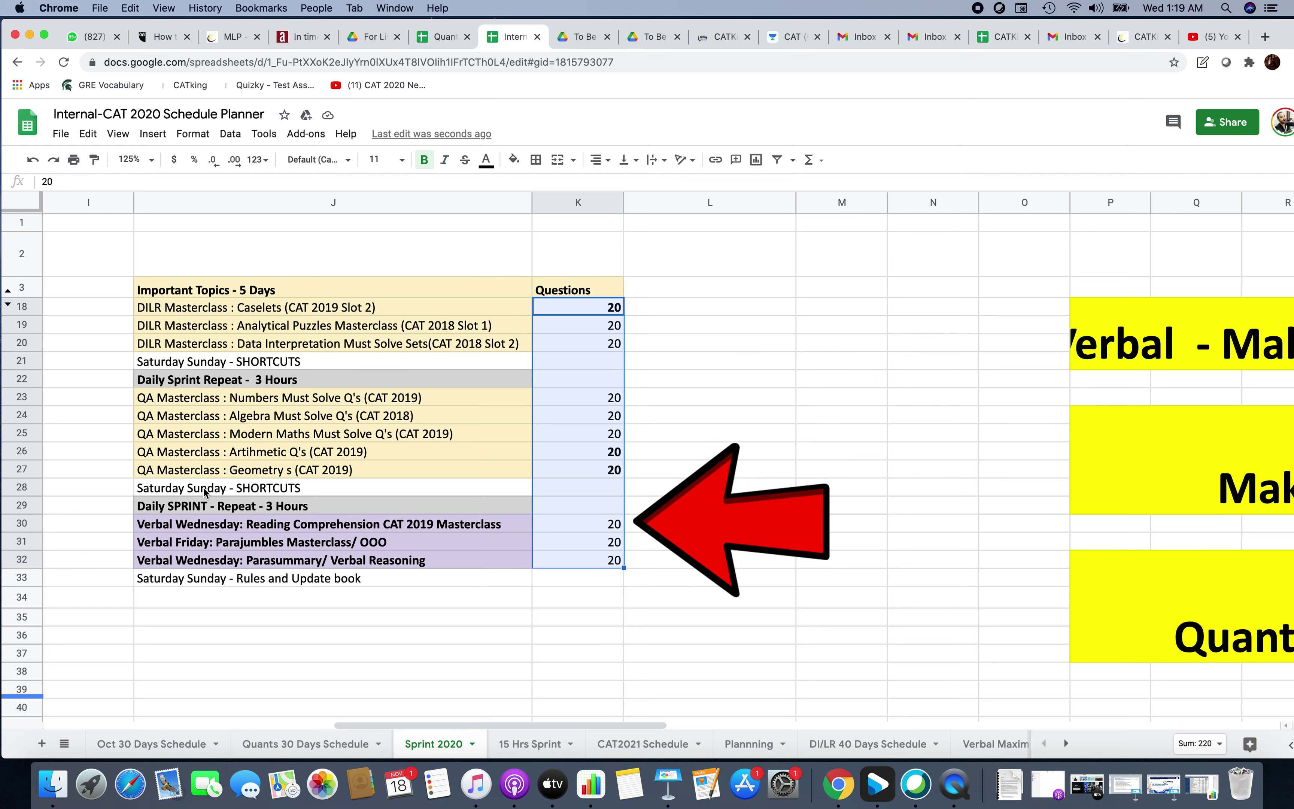
pyautogui.press('super+b')
# Make both "Saturday Sunday - SHORTCUTS" entries, in rows 28 and 21, bold
pyautogui.click(206, 493)
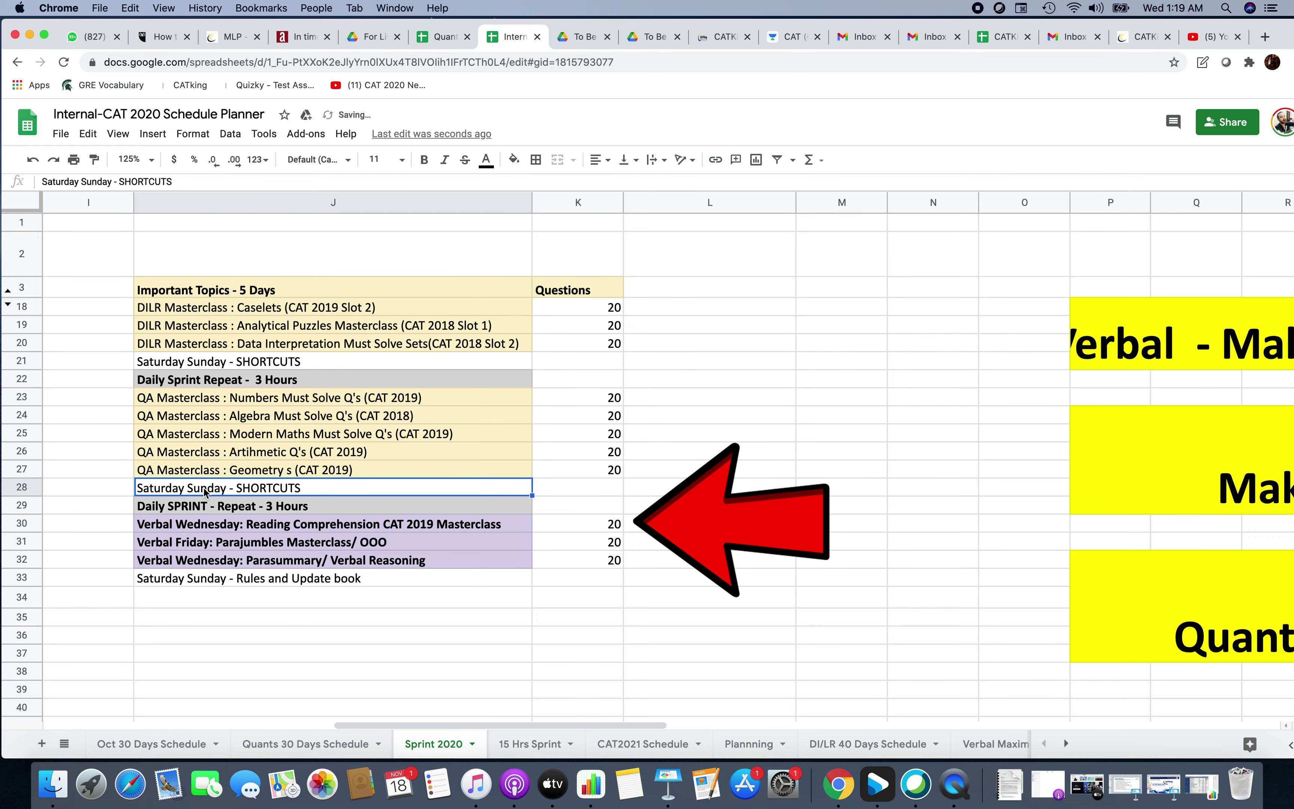
pyautogui.press('super+b')
pyautogui.click(277, 360)
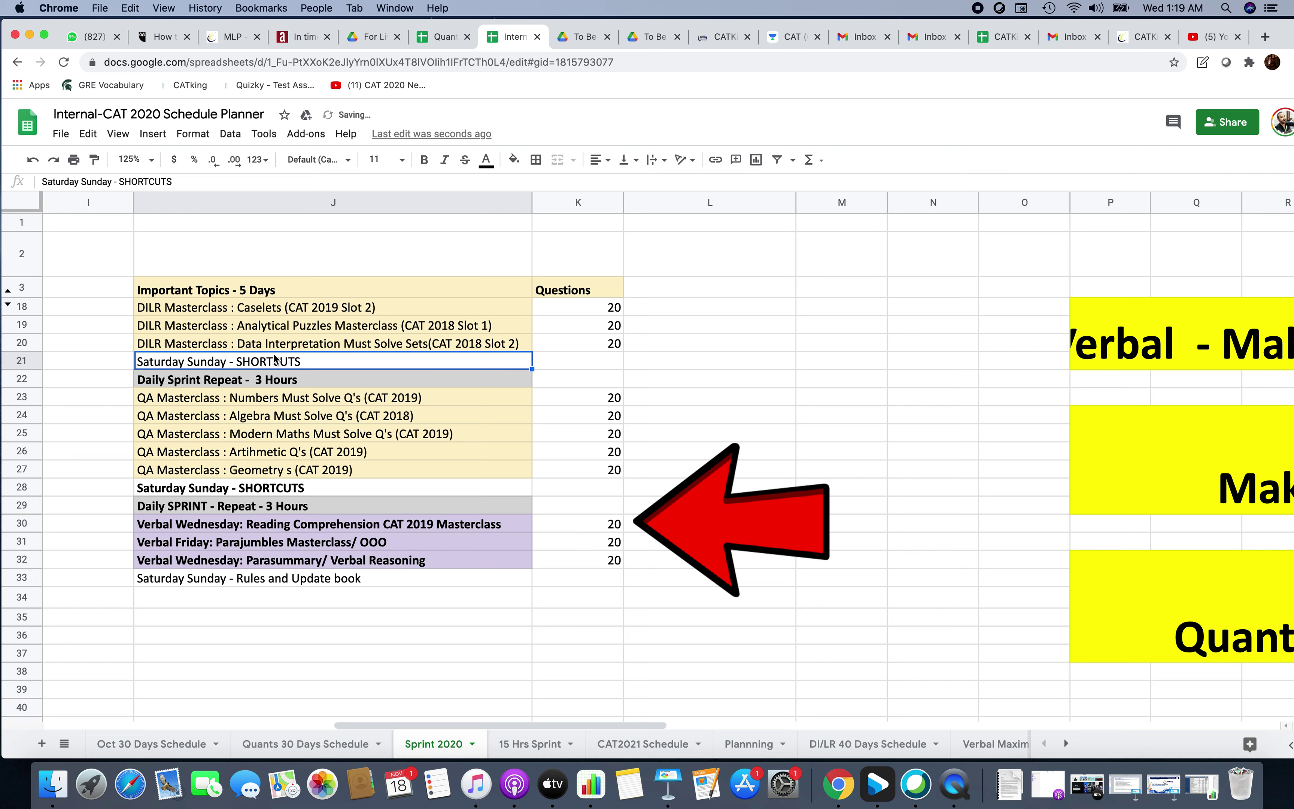
pyautogui.press('super+b')
pyautogui.click(328, 492)
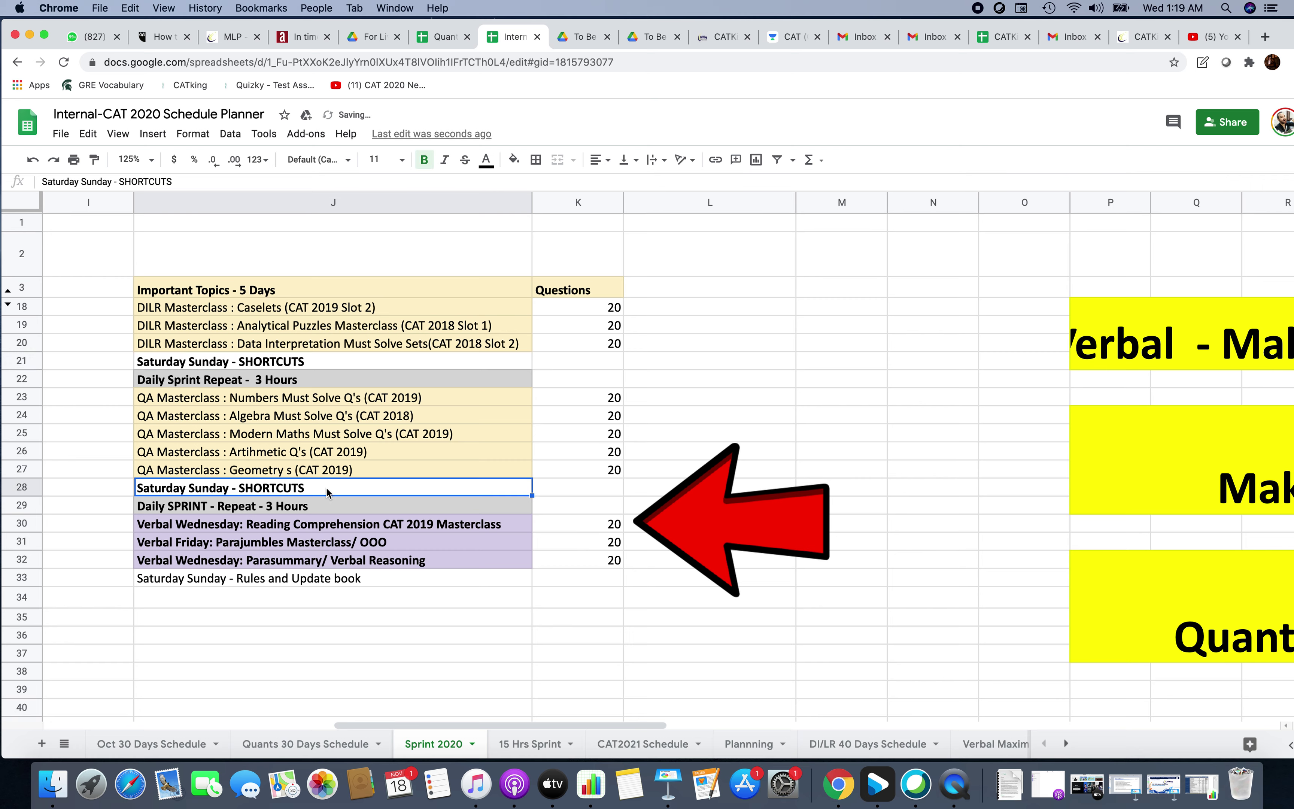
pyautogui.click(412, 367)
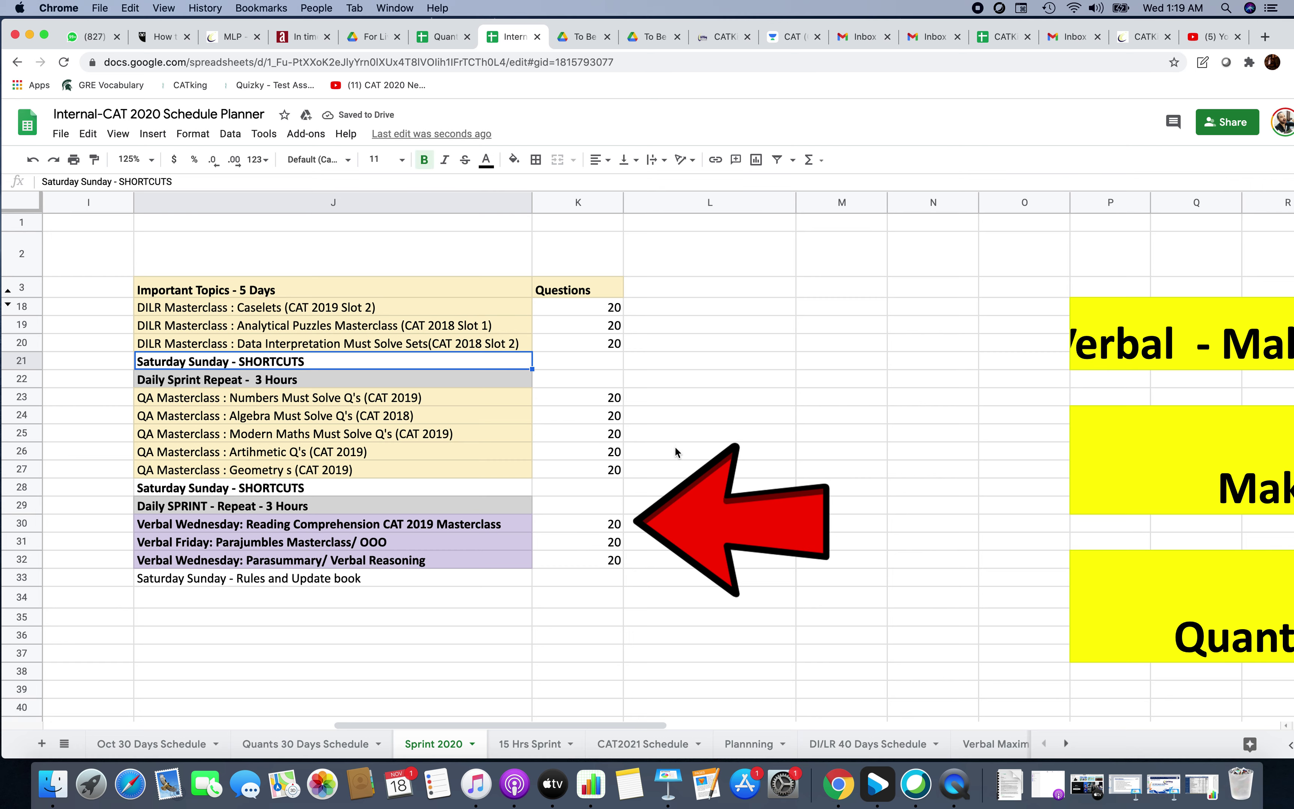
# Move the red arrow from the important topics list to the 12 Hours schedule table, beside the 18th Nov session times
pyautogui.moveTo(698, 519)
pyautogui.mouseDown()
pyautogui.moveTo(677, 519)
pyautogui.moveTo(677, 305)
pyautogui.moveTo(670, 481)
pyautogui.moveTo(682, 516)
pyautogui.moveTo(684, 298)
pyautogui.mouseUp()
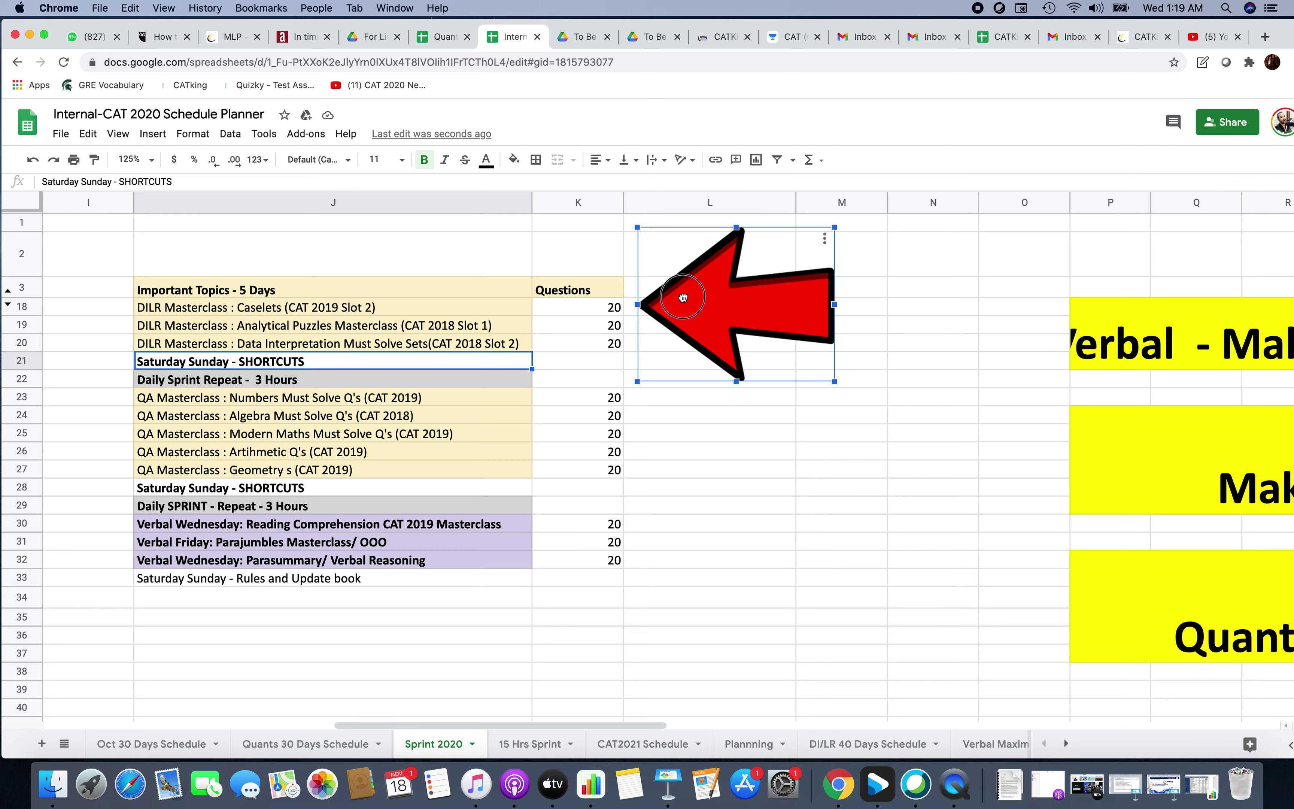
pyautogui.moveTo(683, 298)
pyautogui.mouseDown()
pyautogui.moveTo(702, 463)
pyautogui.moveTo(676, 544)
pyautogui.moveTo(687, 299)
pyautogui.moveTo(693, 477)
pyautogui.moveTo(687, 273)
pyautogui.moveTo(668, 308)
pyautogui.moveTo(513, 295)
pyautogui.moveTo(548, 391)
pyautogui.mouseUp()
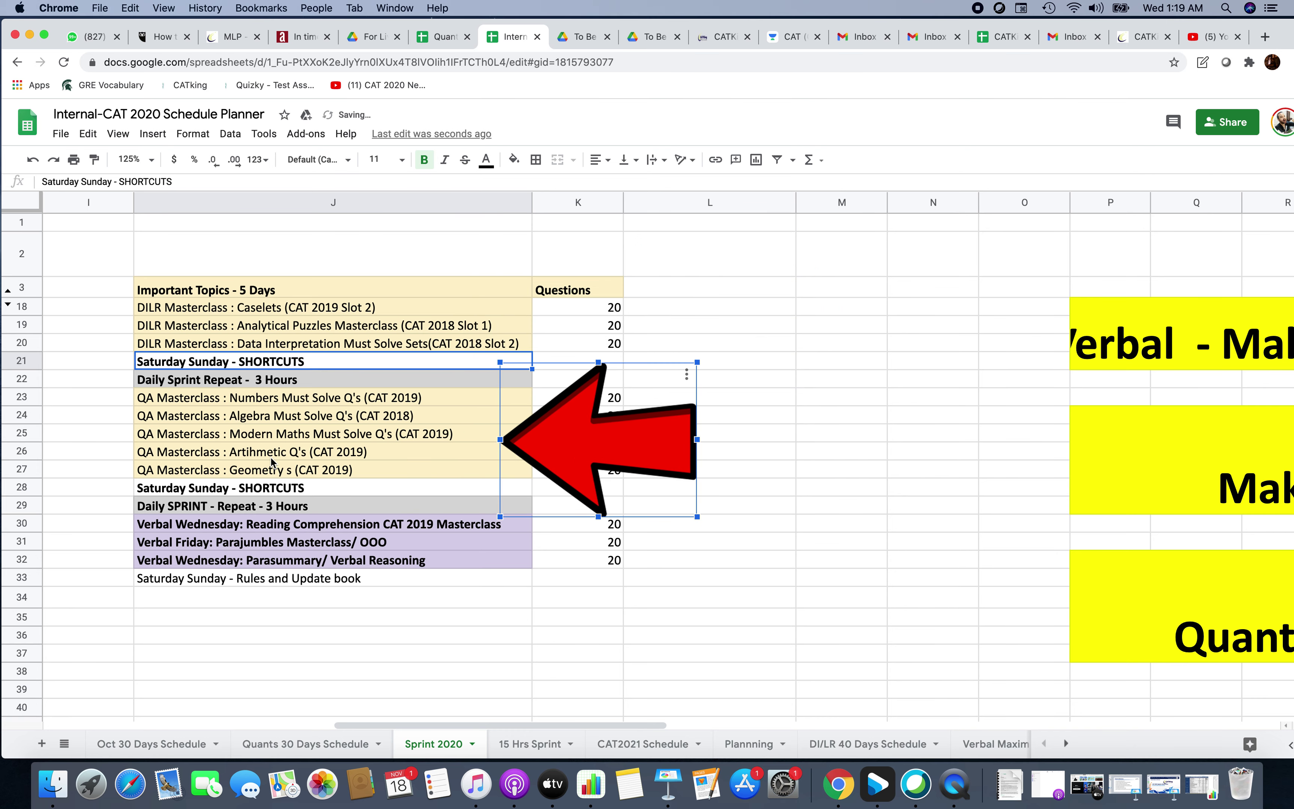
pyautogui.hscroll(-5, 625, 455)
pyautogui.moveTo(958, 453); pyautogui.dragTo(414, 316)
pyautogui.hscroll(-10, 467, 478)
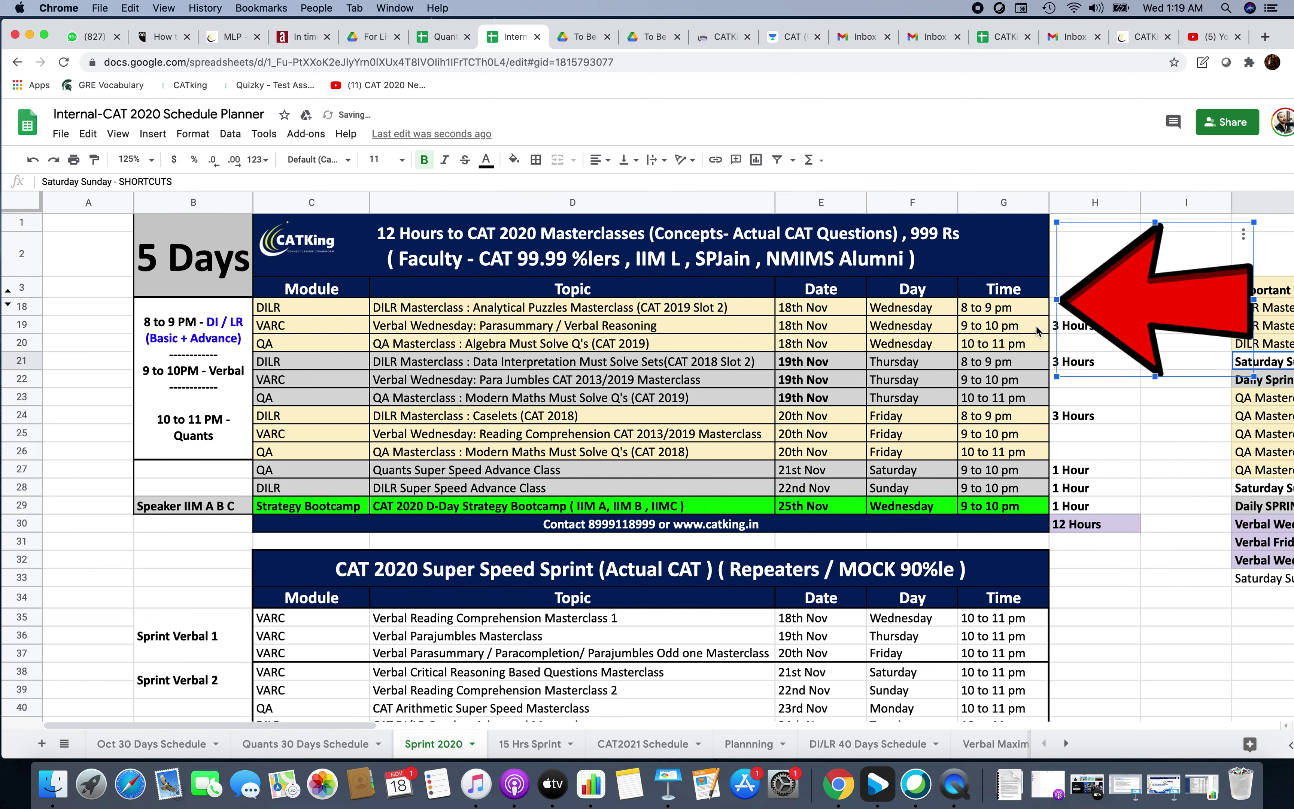
# Move the red arrow across the 12 Hours schedule rows, ending beside the Verbal Para Jumbles CAT 2013/2019 Masterclass topic
pyautogui.moveTo(1126, 301)
pyautogui.mouseDown()
pyautogui.moveTo(1236, 300)
pyautogui.moveTo(236, 299)
pyautogui.moveTo(299, 332)
pyautogui.moveTo(237, 297)
pyautogui.moveTo(243, 335)
pyautogui.moveTo(307, 385)
pyautogui.moveTo(295, 431)
pyautogui.moveTo(208, 313)
pyautogui.moveTo(224, 305)
pyautogui.moveTo(366, 346)
pyautogui.moveTo(134, 379)
pyautogui.moveTo(134, 417)
pyautogui.moveTo(144, 321)
pyautogui.moveTo(320, 320)
pyautogui.moveTo(313, 454)
pyautogui.moveTo(129, 422)
pyautogui.moveTo(123, 390)
pyautogui.moveTo(319, 383)
pyautogui.moveTo(317, 345)
pyautogui.moveTo(318, 363)
pyautogui.moveTo(319, 350)
pyautogui.moveTo(759, 353)
pyautogui.moveTo(1043, 222)
pyautogui.moveTo(901, 253)
pyautogui.moveTo(1043, 235)
pyautogui.moveTo(1032, 238)
pyautogui.moveTo(1102, 498)
pyautogui.moveTo(1159, 528)
pyautogui.moveTo(1086, 476)
pyautogui.moveTo(1070, 321)
pyautogui.moveTo(866, 299)
pyautogui.moveTo(835, 322)
pyautogui.moveTo(838, 479)
pyautogui.mouseUp()
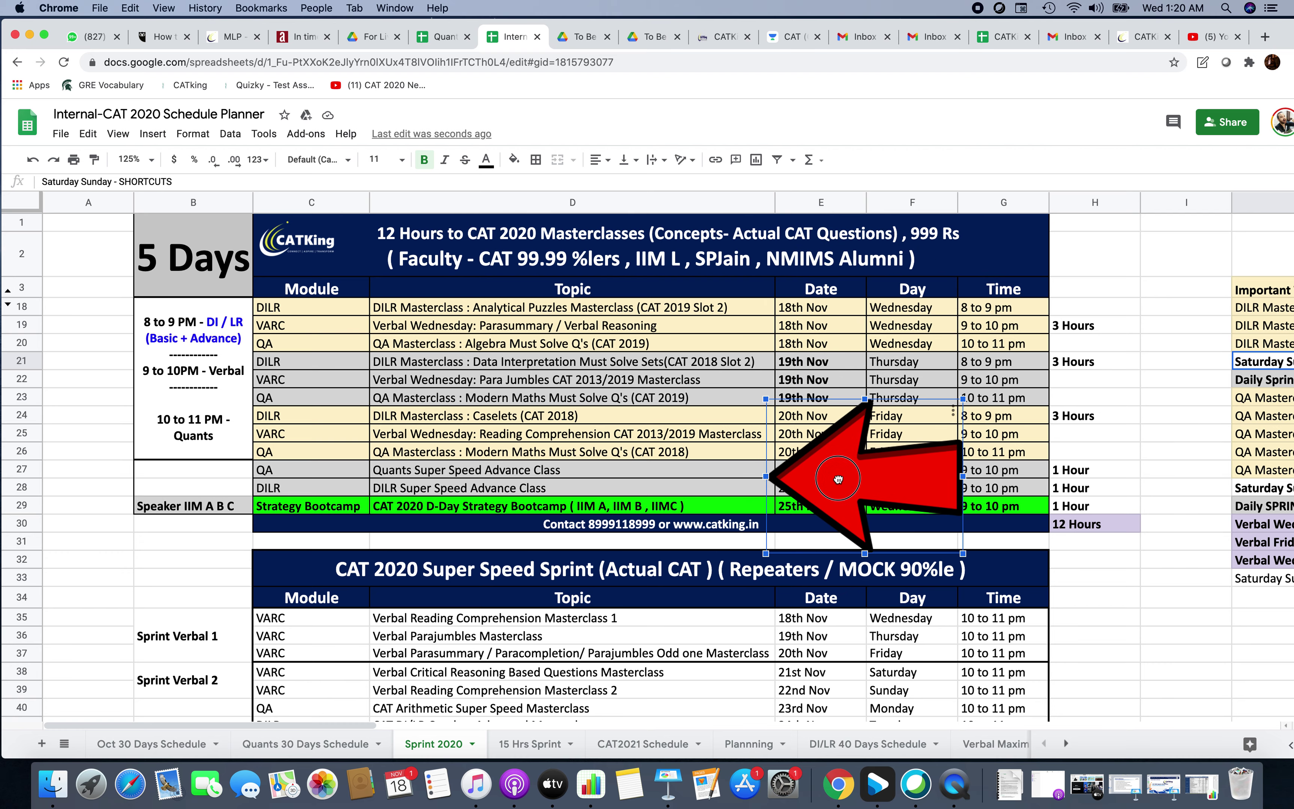
pyautogui.moveTo(838, 479)
pyautogui.mouseDown()
pyautogui.moveTo(605, 465)
pyautogui.moveTo(364, 402)
pyautogui.moveTo(532, 346)
pyautogui.moveTo(936, 305)
pyautogui.moveTo(925, 289)
pyautogui.moveTo(928, 465)
pyautogui.moveTo(1125, 327)
pyautogui.moveTo(1090, 316)
pyautogui.moveTo(1066, 462)
pyautogui.moveTo(1048, 316)
pyautogui.moveTo(928, 301)
pyautogui.moveTo(914, 348)
pyautogui.moveTo(909, 293)
pyautogui.moveTo(918, 460)
pyautogui.moveTo(913, 305)
pyautogui.moveTo(911, 430)
pyautogui.moveTo(913, 333)
pyautogui.mouseUp()
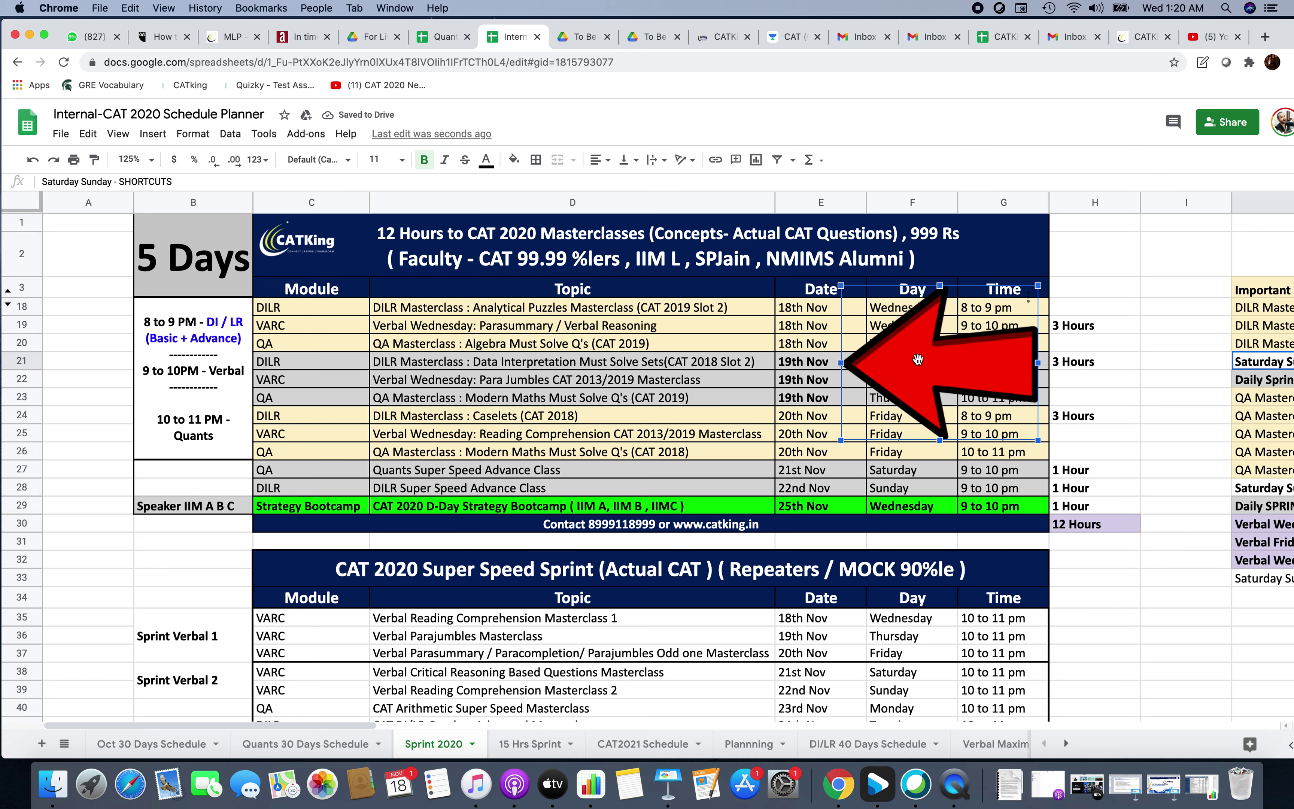
pyautogui.moveTo(917, 360)
pyautogui.mouseDown()
pyautogui.moveTo(789, 246)
pyautogui.moveTo(929, 247)
pyautogui.moveTo(957, 391)
pyautogui.moveTo(827, 361)
pyautogui.moveTo(782, 310)
pyautogui.moveTo(727, 330)
pyautogui.mouseUp()
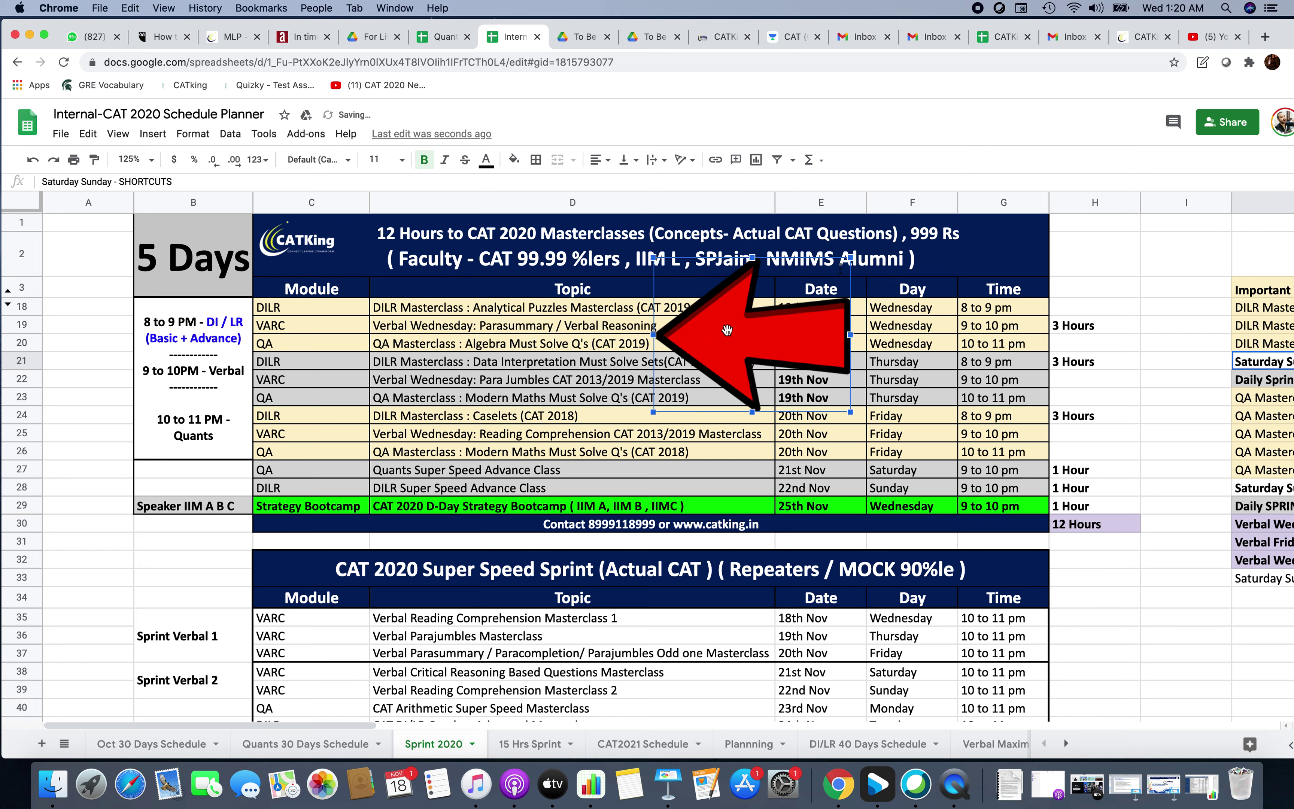
pyautogui.moveTo(730, 371)
pyautogui.mouseDown()
pyautogui.moveTo(792, 407)
pyautogui.moveTo(971, 637)
pyautogui.moveTo(867, 554)
pyautogui.moveTo(856, 598)
pyautogui.moveTo(764, 407)
pyautogui.moveTo(765, 471)
pyautogui.moveTo(735, 411)
pyautogui.moveTo(743, 340)
pyautogui.moveTo(819, 343)
pyautogui.moveTo(519, 348)
pyautogui.moveTo(353, 321)
pyautogui.moveTo(327, 277)
pyautogui.moveTo(260, 329)
pyautogui.moveTo(197, 274)
pyautogui.moveTo(190, 535)
pyautogui.moveTo(408, 389)
pyautogui.moveTo(567, 482)
pyautogui.moveTo(547, 374)
pyautogui.moveTo(777, 432)
pyautogui.moveTo(866, 348)
pyautogui.moveTo(1029, 335)
pyautogui.moveTo(968, 396)
pyautogui.moveTo(813, 413)
pyautogui.mouseUp()
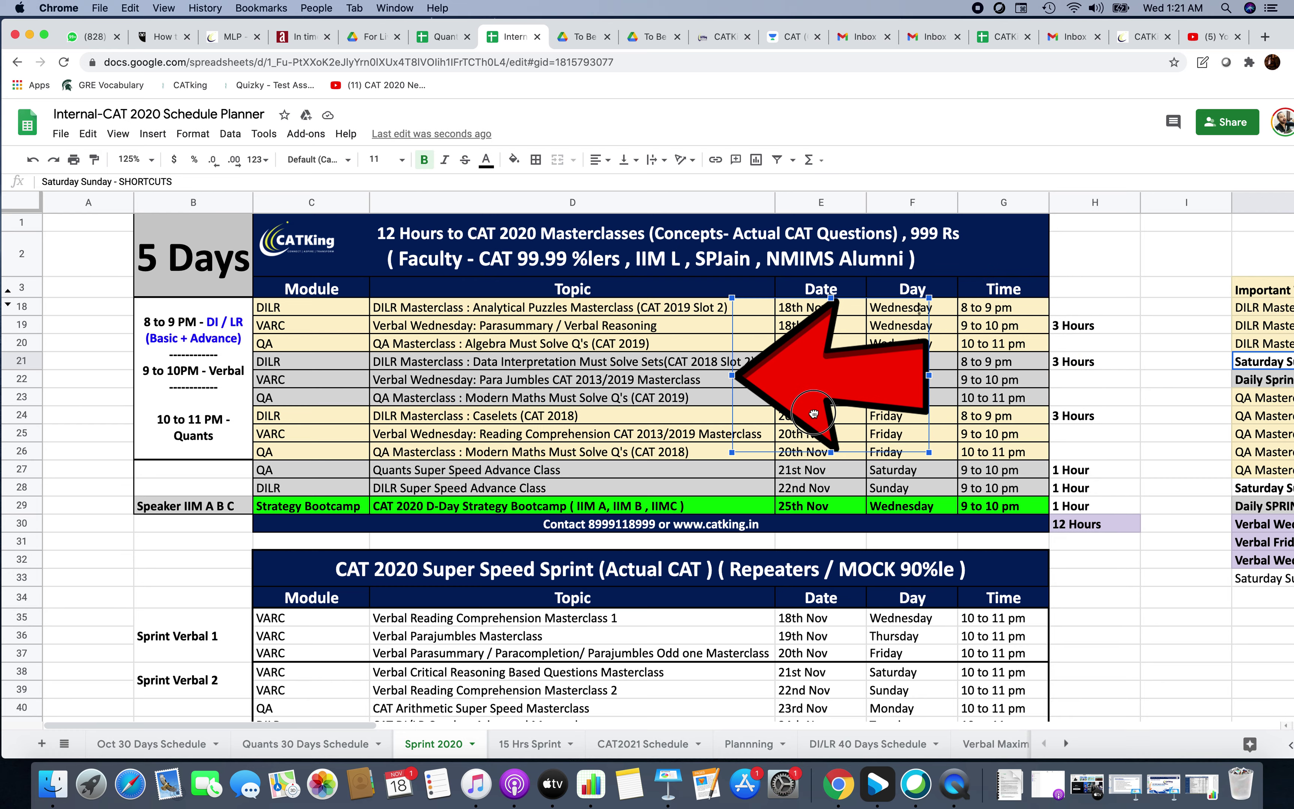
# View the "Revise MOST Imp Topics in 5 Days !" banner and return to the important topics list
pyautogui.hscroll(10, 949, 498)
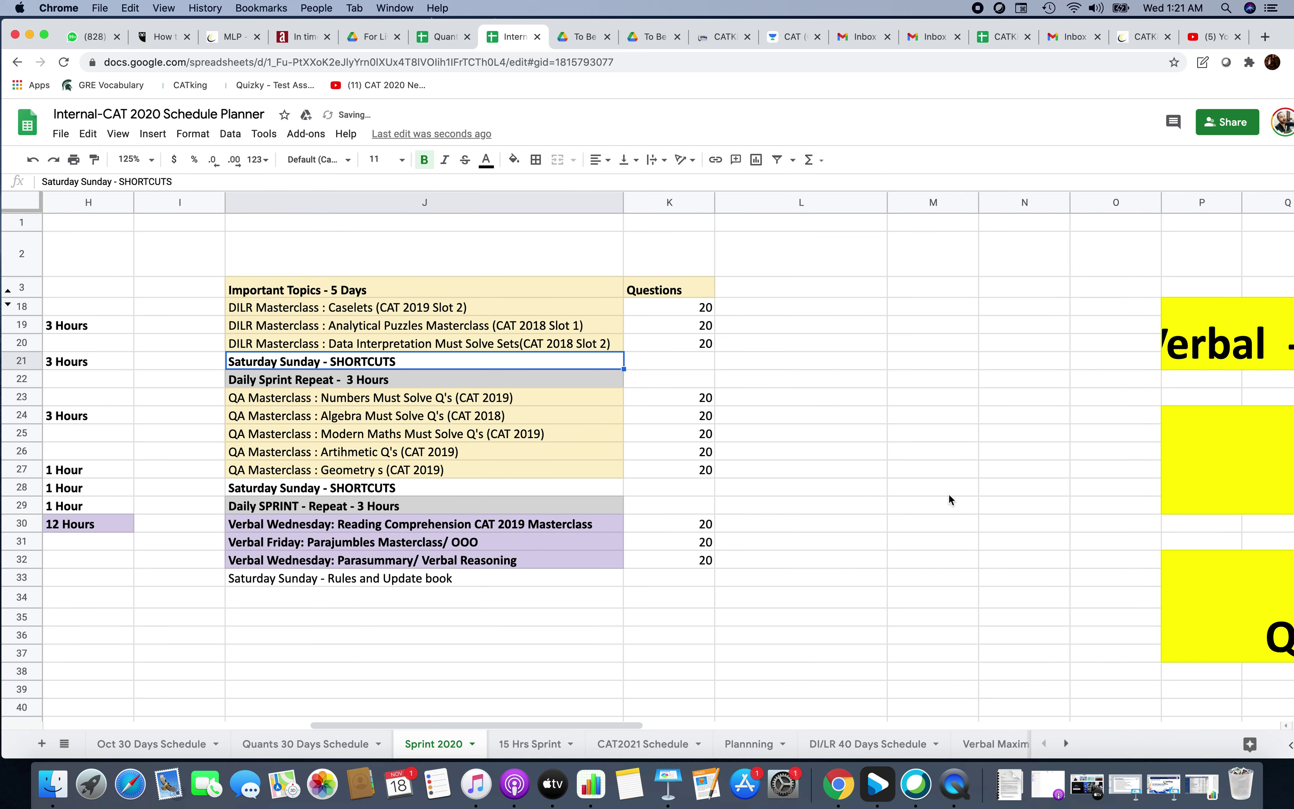
pyautogui.hscroll(4, 950, 498)
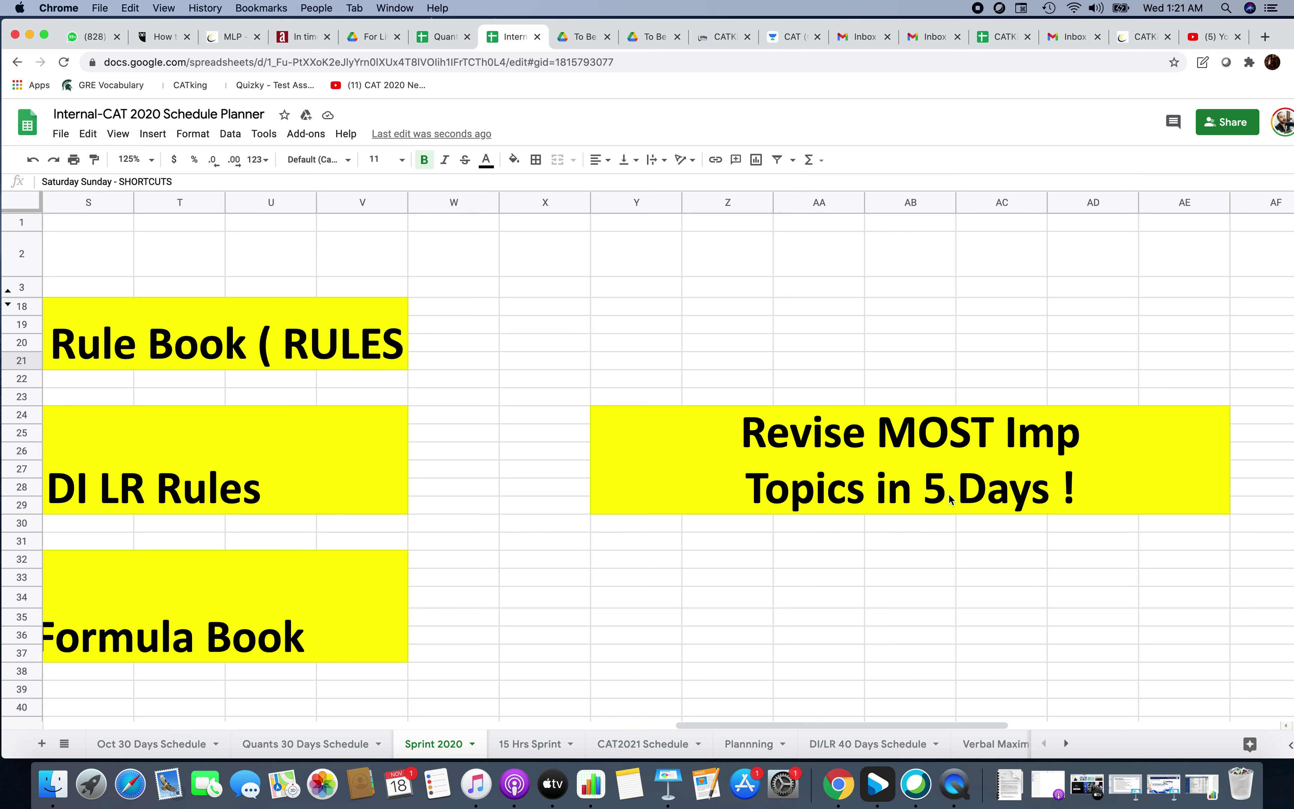
pyautogui.hscroll(5, 949, 496)
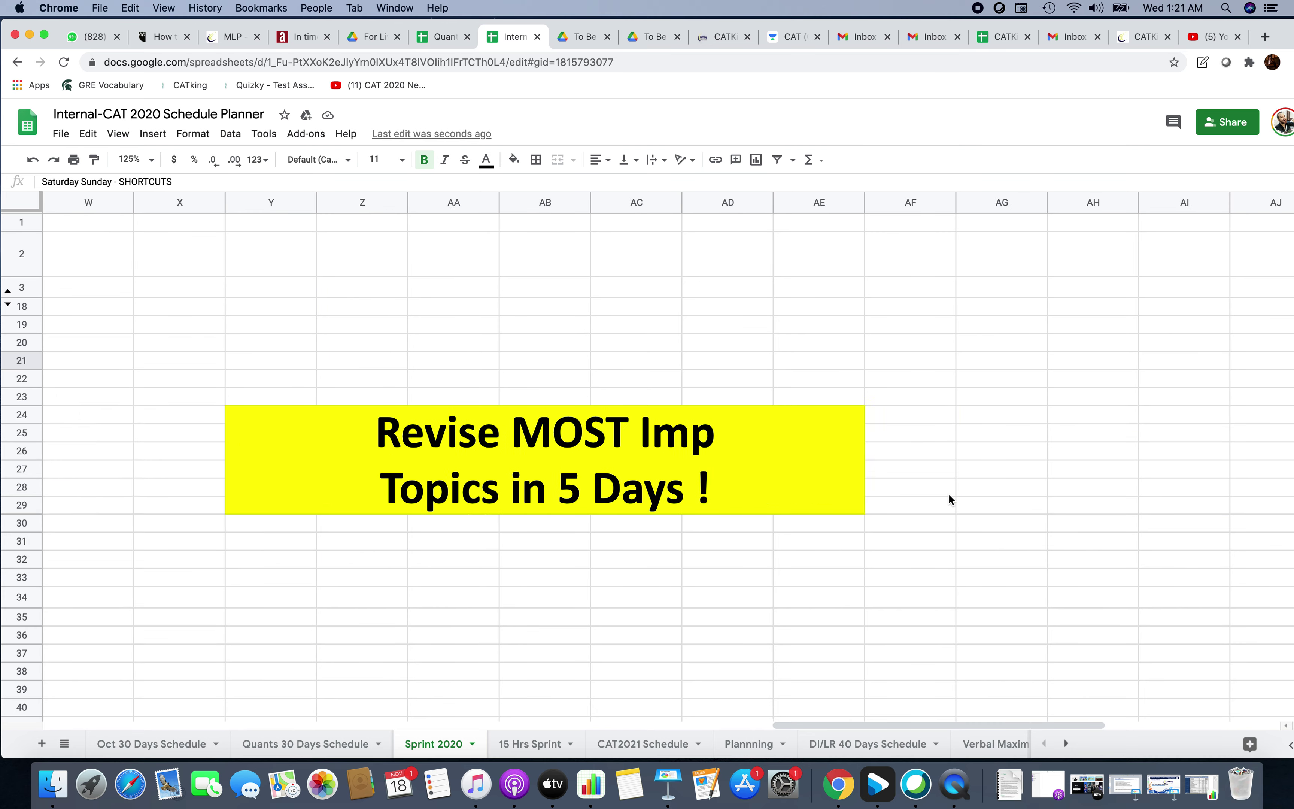
pyautogui.hscroll(-3, 950, 497)
pyautogui.click(758, 499)
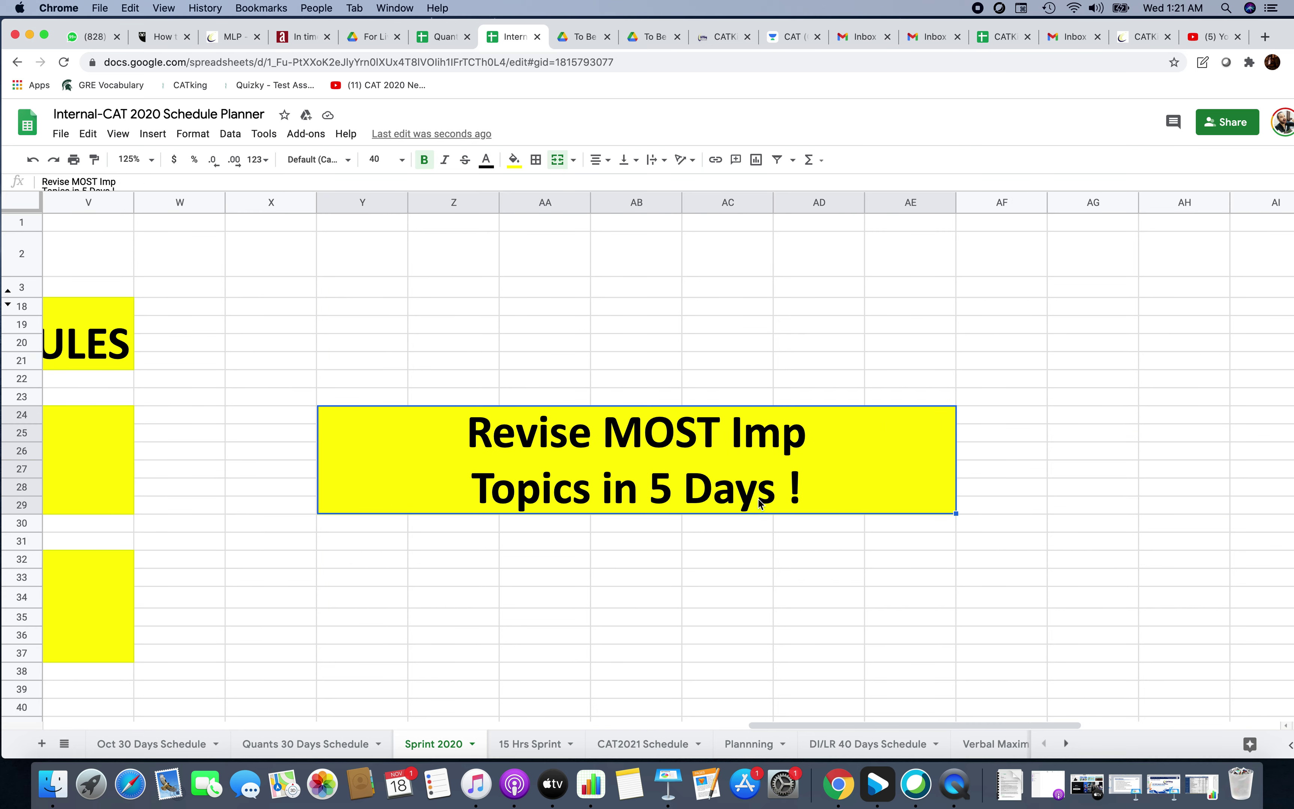
pyautogui.hscroll(-6, 759, 499)
pyautogui.hscroll(-10, 759, 503)
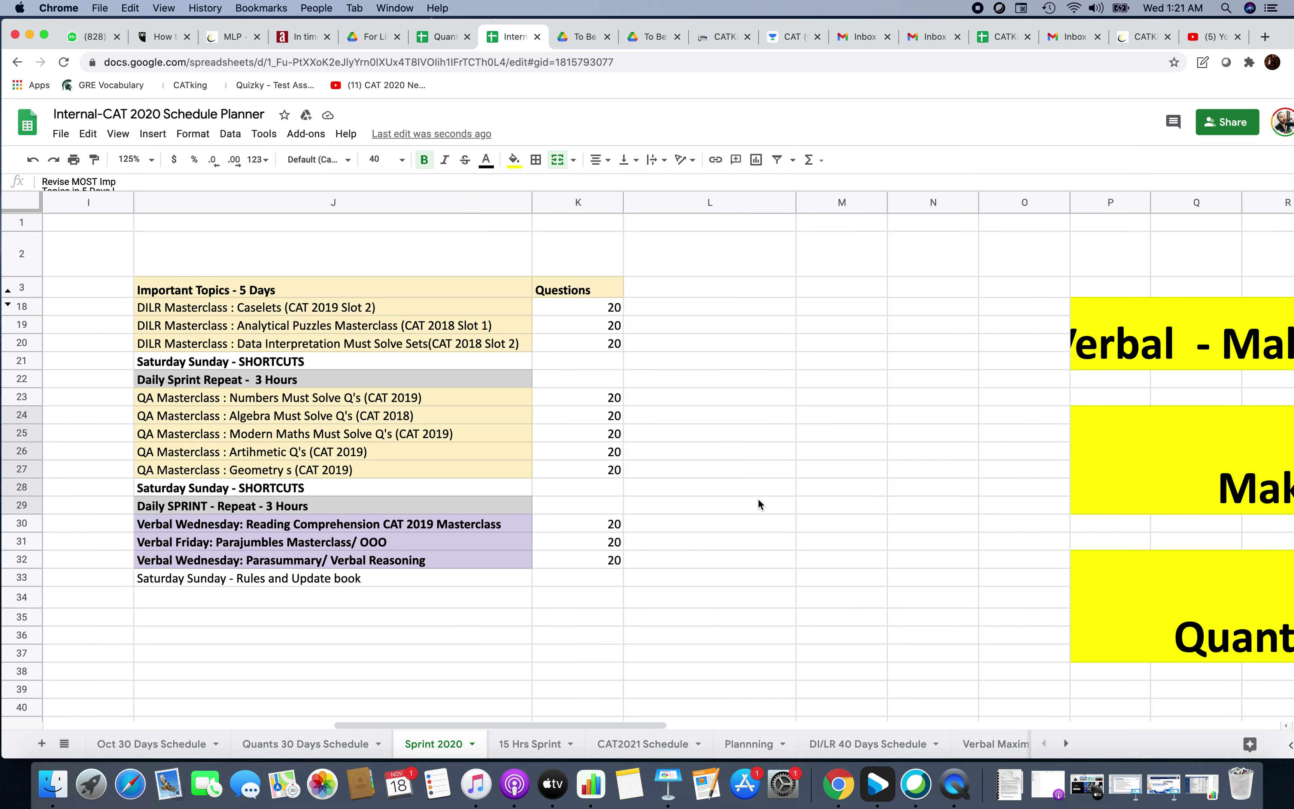
# Make the QA Masterclass Arithmetic Q's (CAT 2019) topic in the important topics list bold
pyautogui.moveTo(579, 313); pyautogui.dragTo(586, 581)
pyautogui.click(571, 416)
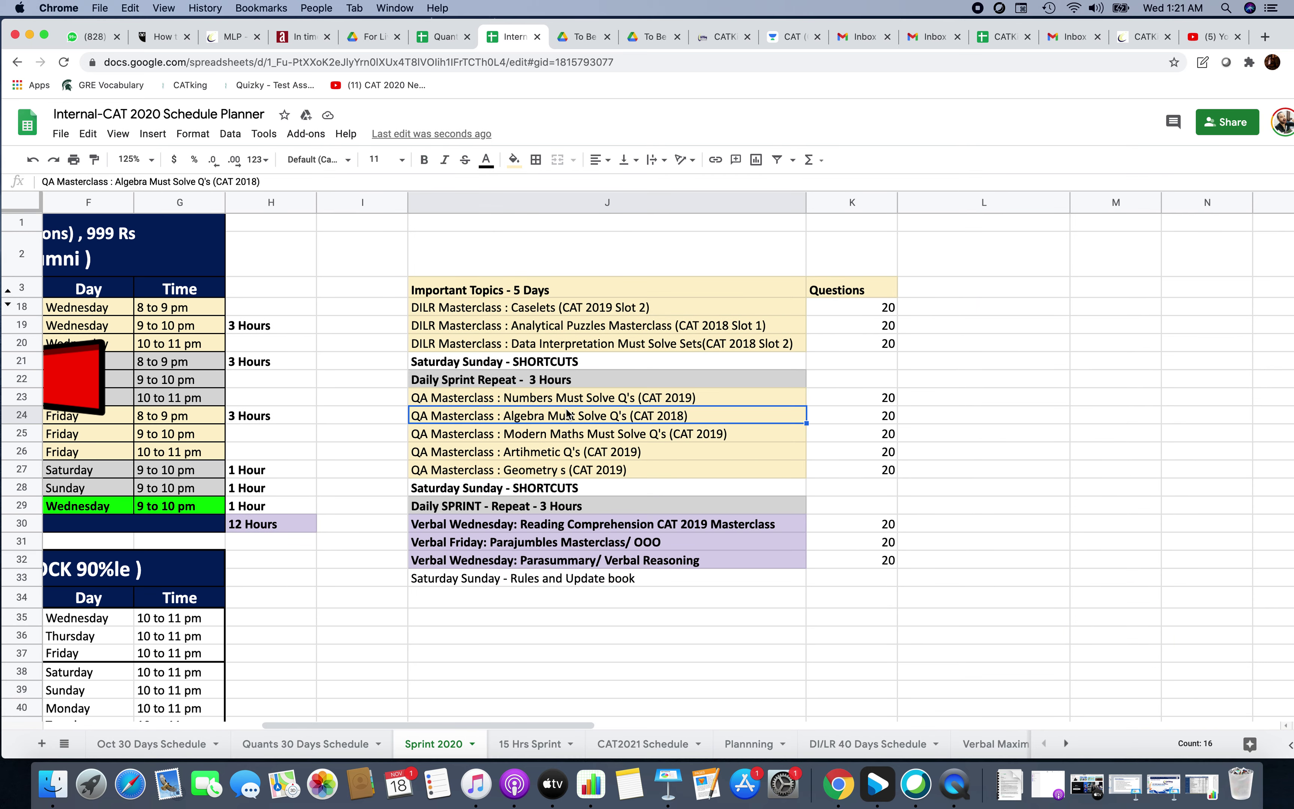
pyautogui.click(560, 453)
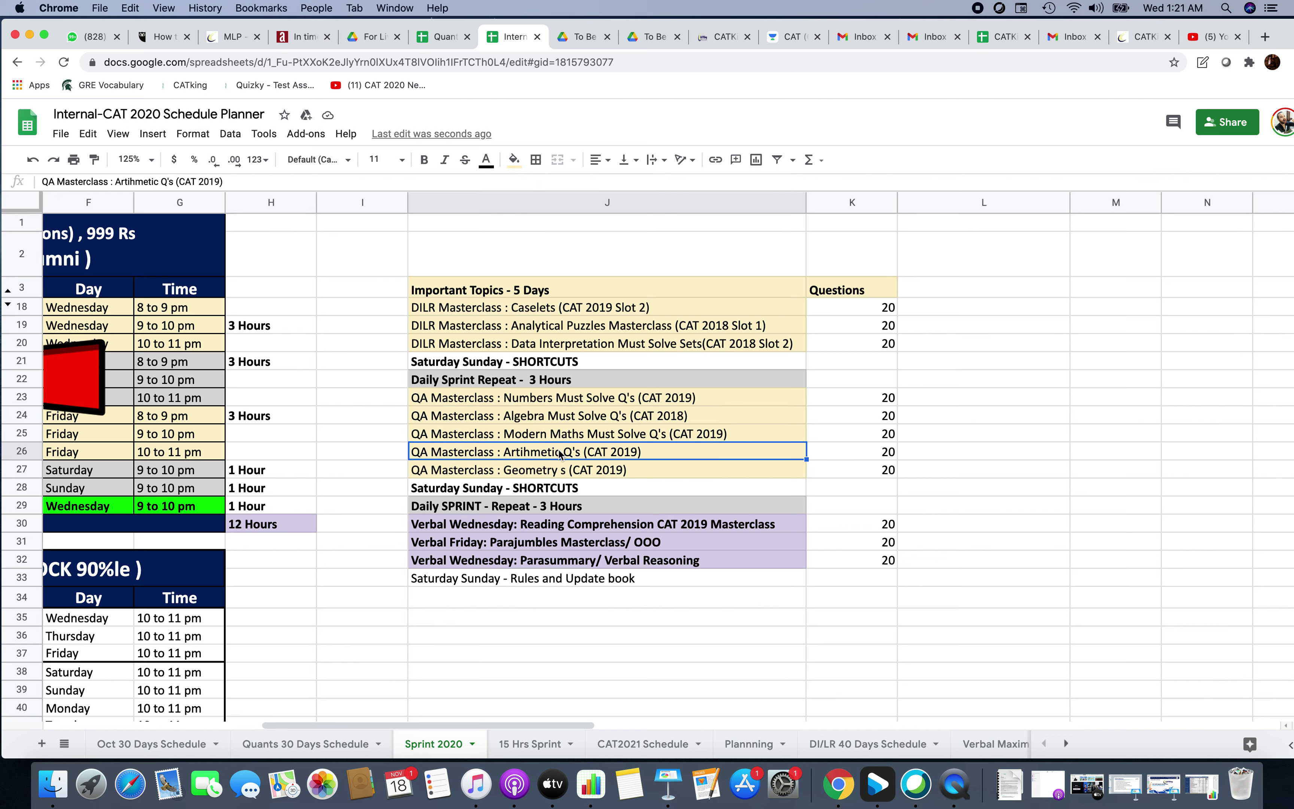
pyautogui.press('super+b')
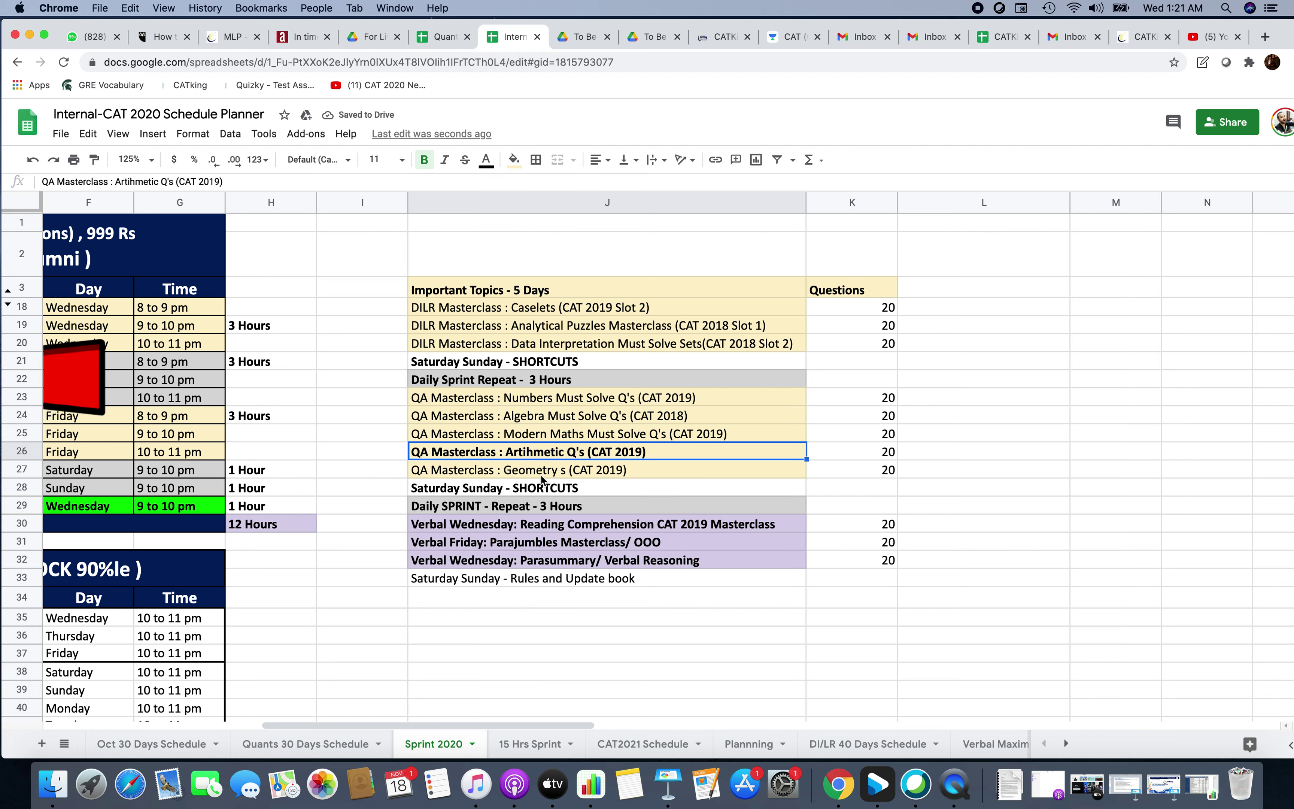
# Move the red arrow beside the 20th Nov dates of the Reading Comprehension and Modern Maths rows in the 12 Hours schedule
pyautogui.click(392, 524)
pyautogui.hscroll(-15, 392, 525)
pyautogui.moveTo(802, 391); pyautogui.dragTo(917, 453)
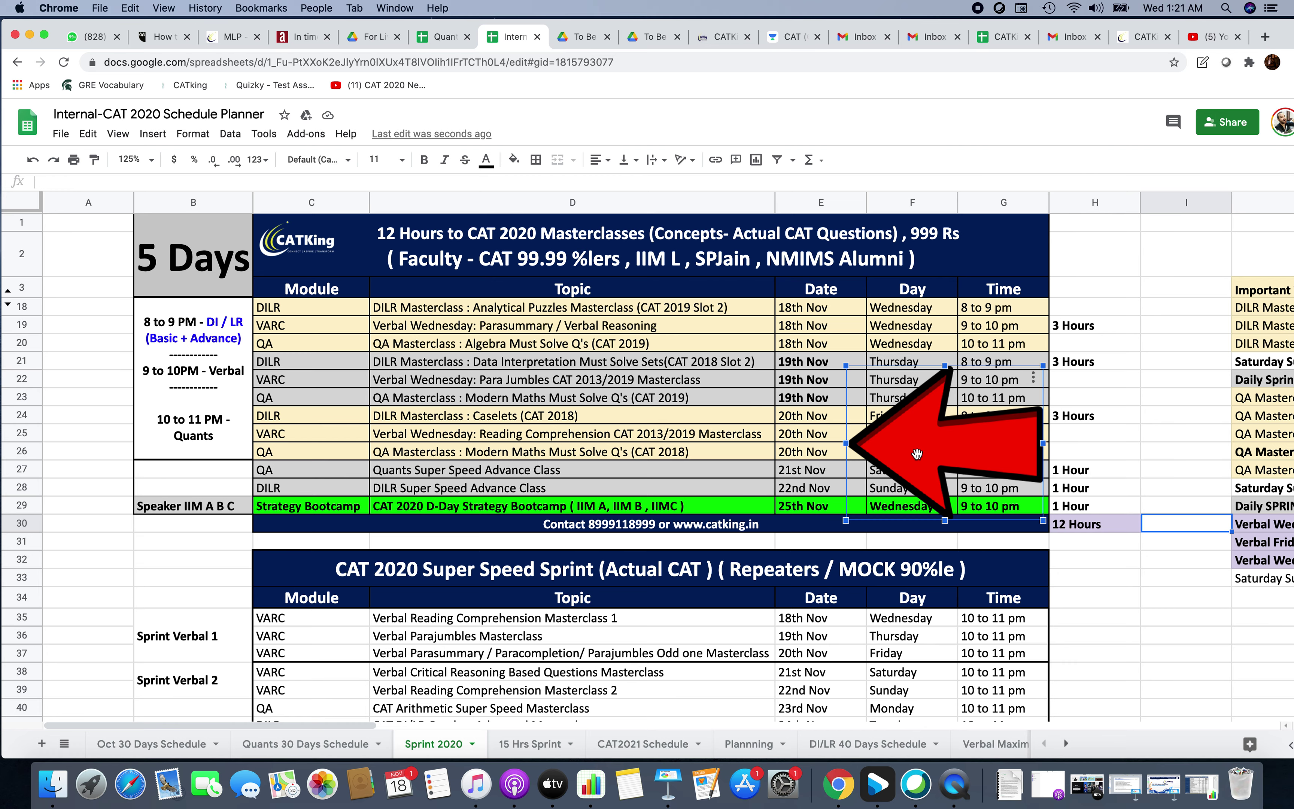
# Switch to the CATKing sprint workshop web page and review the CAT 2020 Daily Sprint Workshops and Verbal Ability Sprint schedules
pyautogui.click(1138, 37)
pyautogui.moveTo(327, 464)
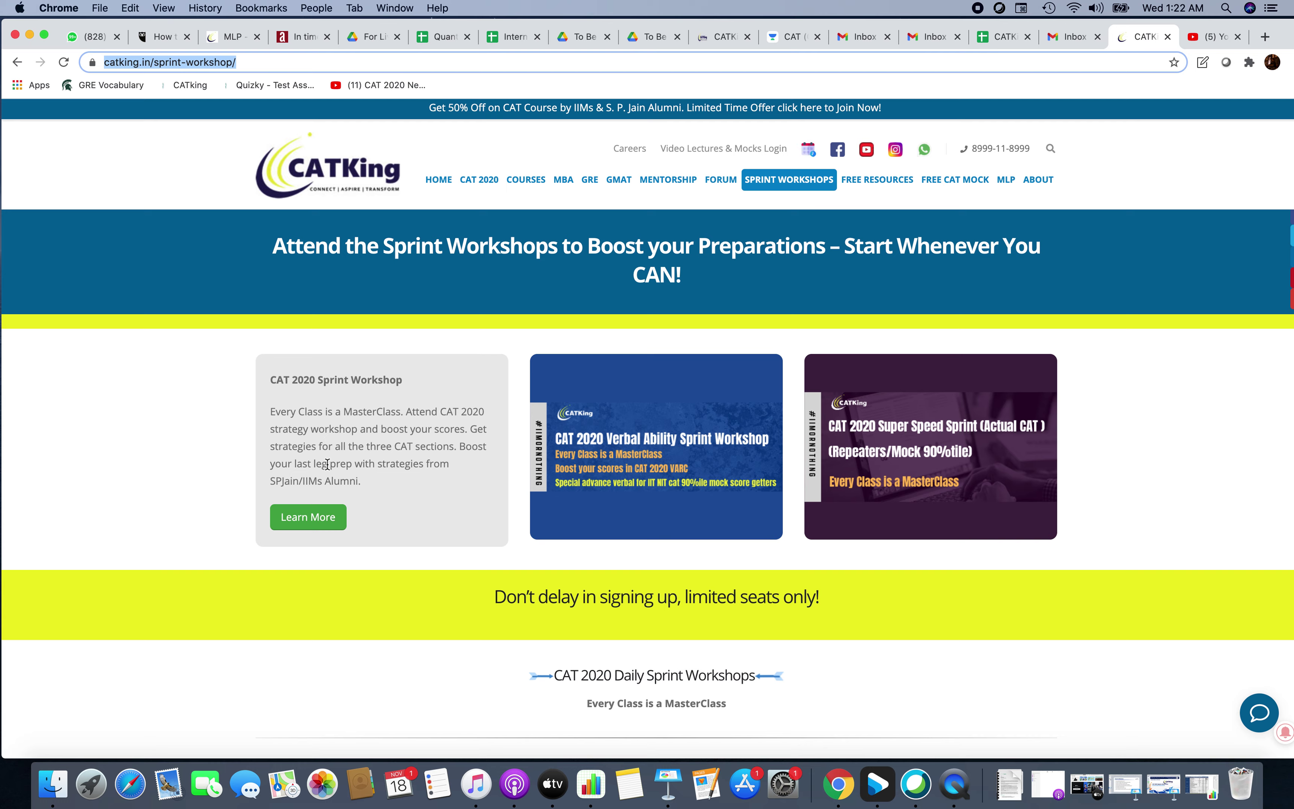
pyautogui.click(314, 511)
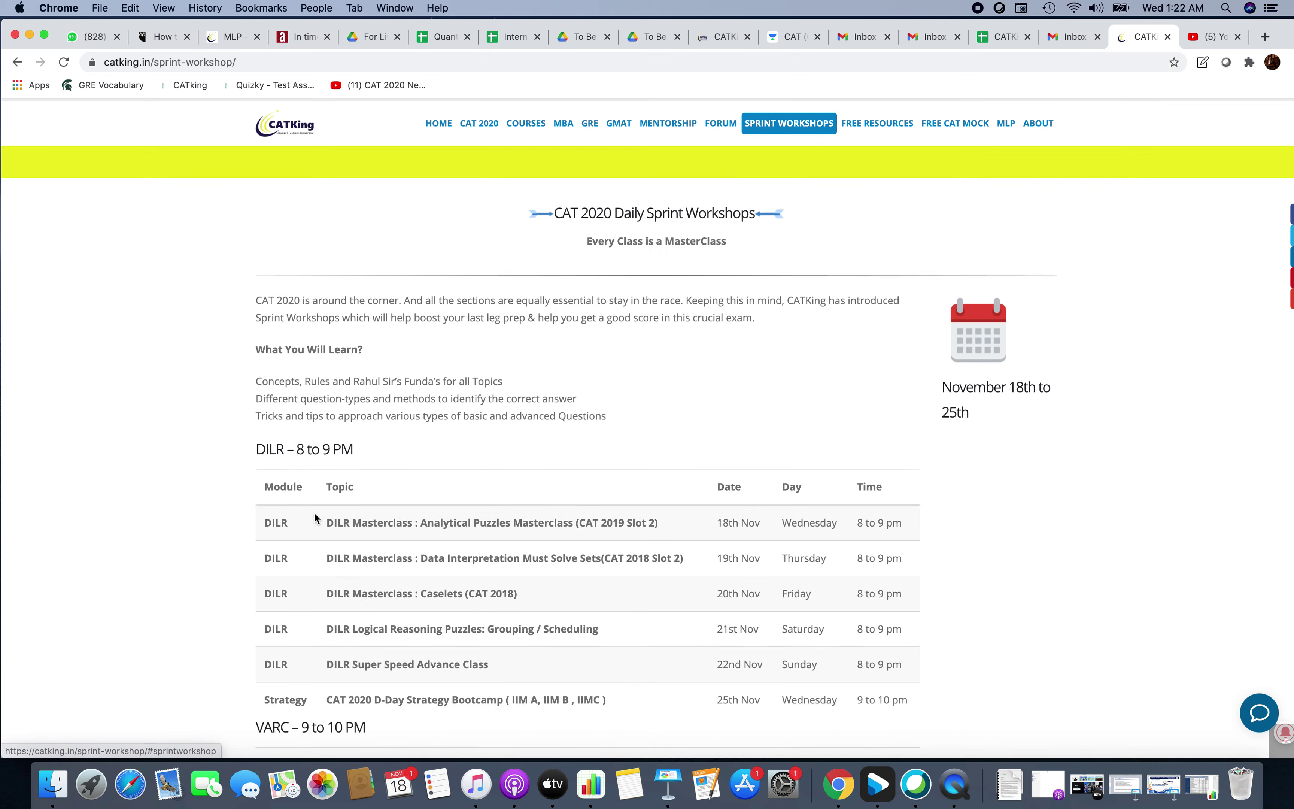
pyautogui.scroll(-10, 679, 428)
pyautogui.scroll(-8, 698, 449)
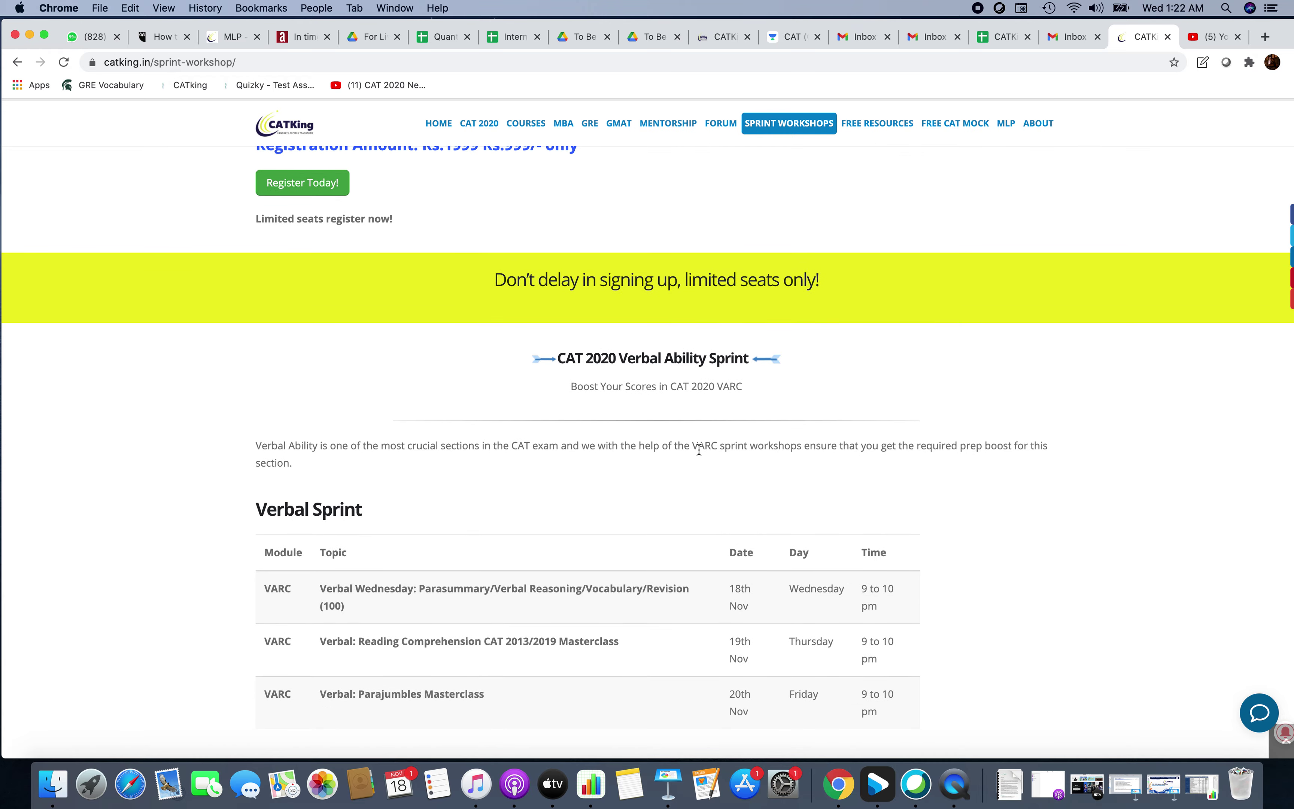
pyautogui.scroll(15, 699, 450)
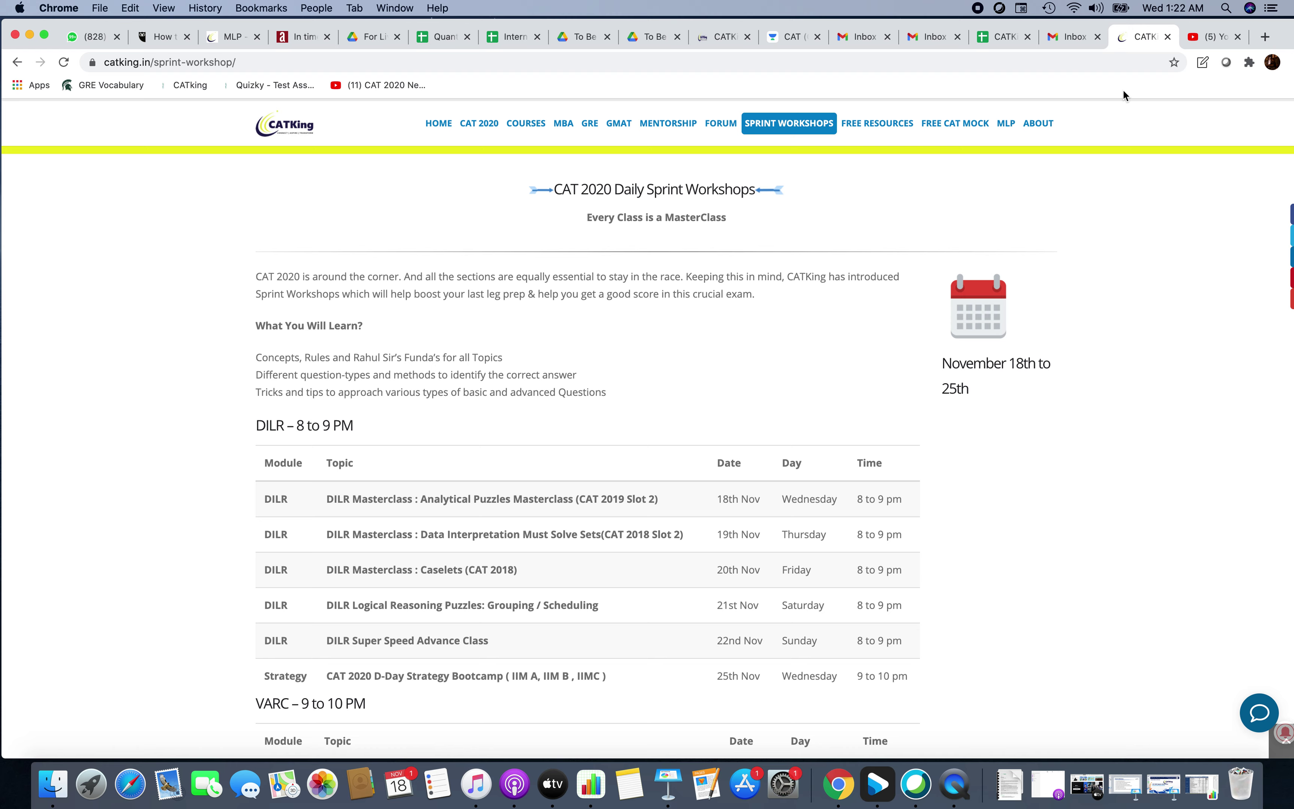
pyautogui.scroll(8, 930, 419)
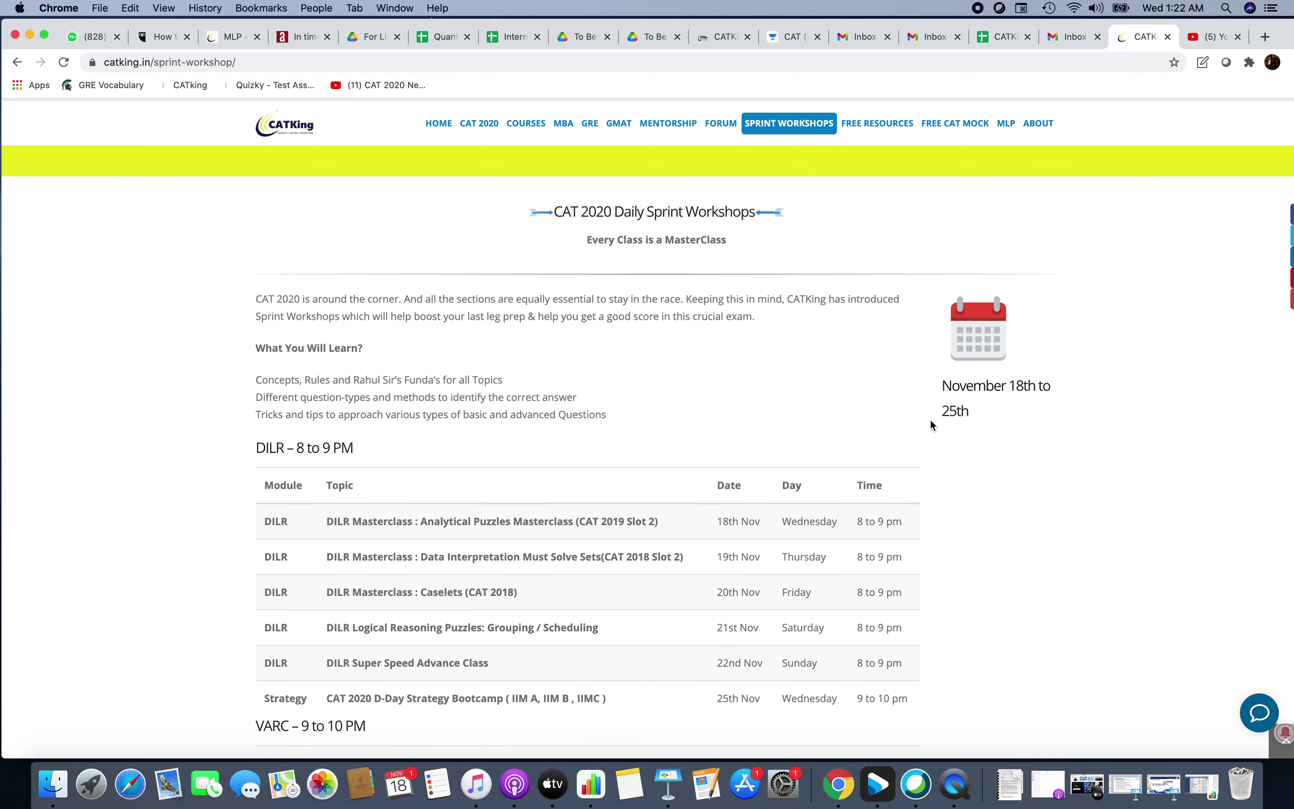
pyautogui.scroll(-5, 931, 425)
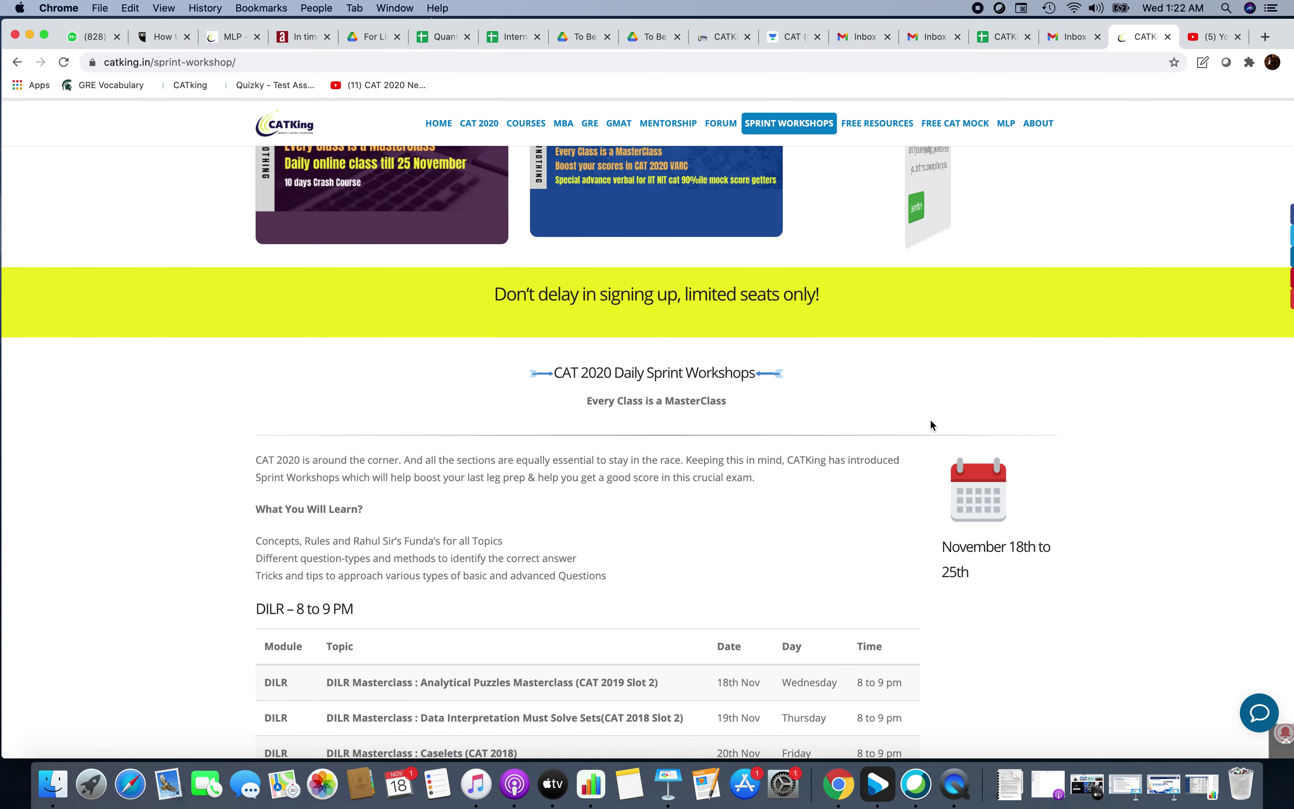